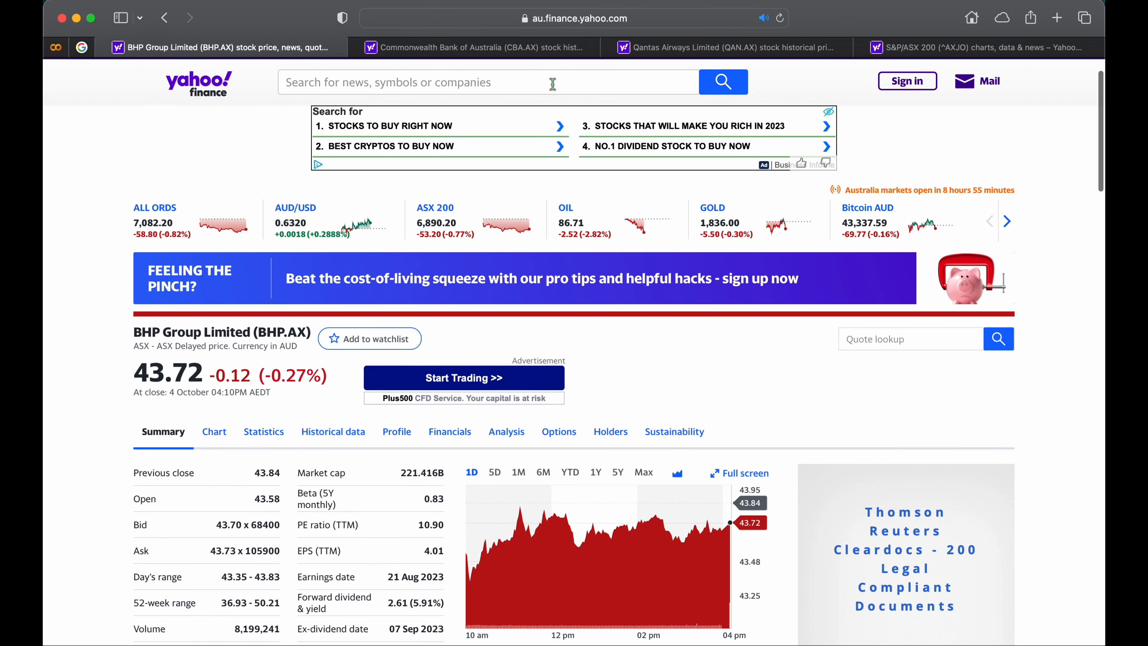
Open BHP's historical data and set the start date of the time period to 01/12/2017.
left_click(346, 433)
scroll(548, 420, "down", 2)
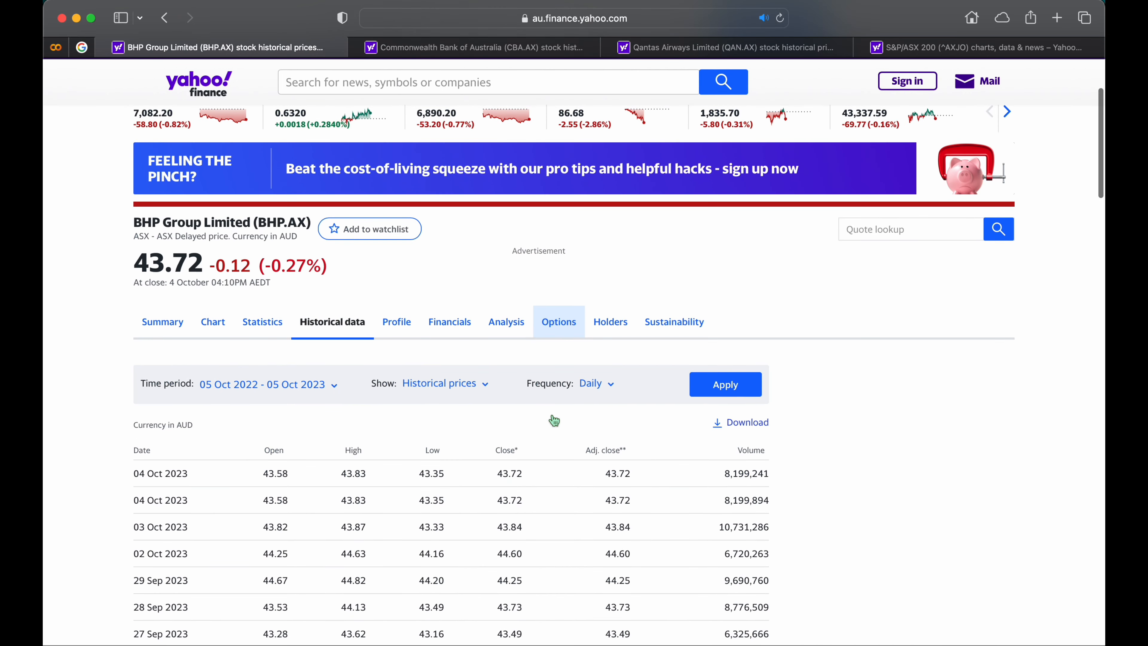
left_click(335, 385)
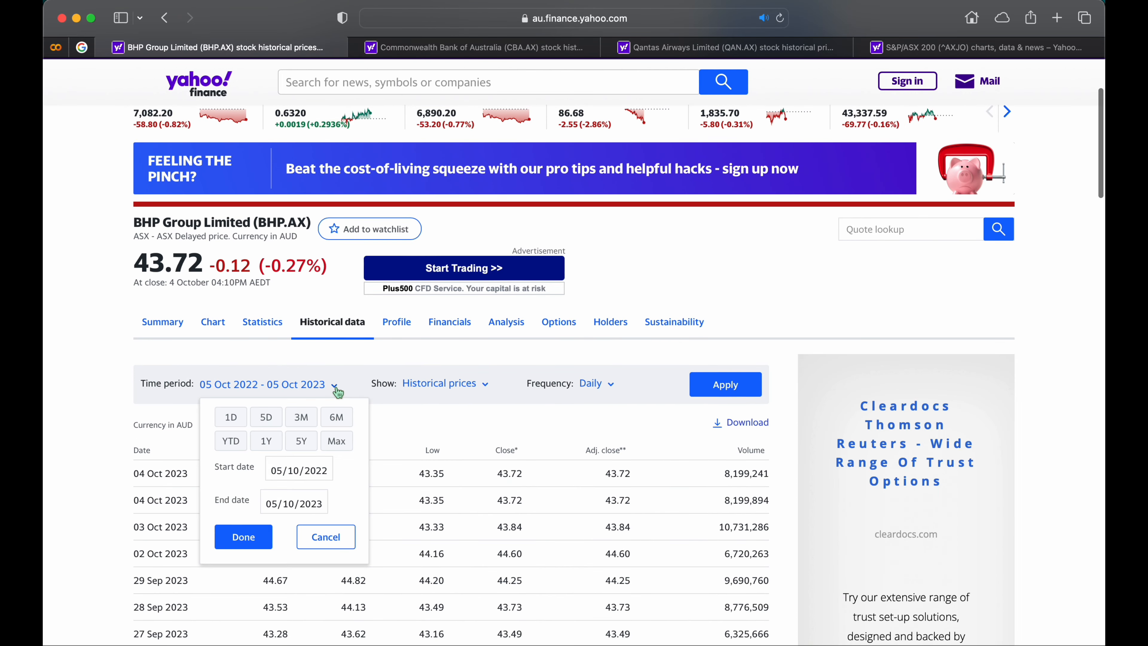
left_click(275, 473)
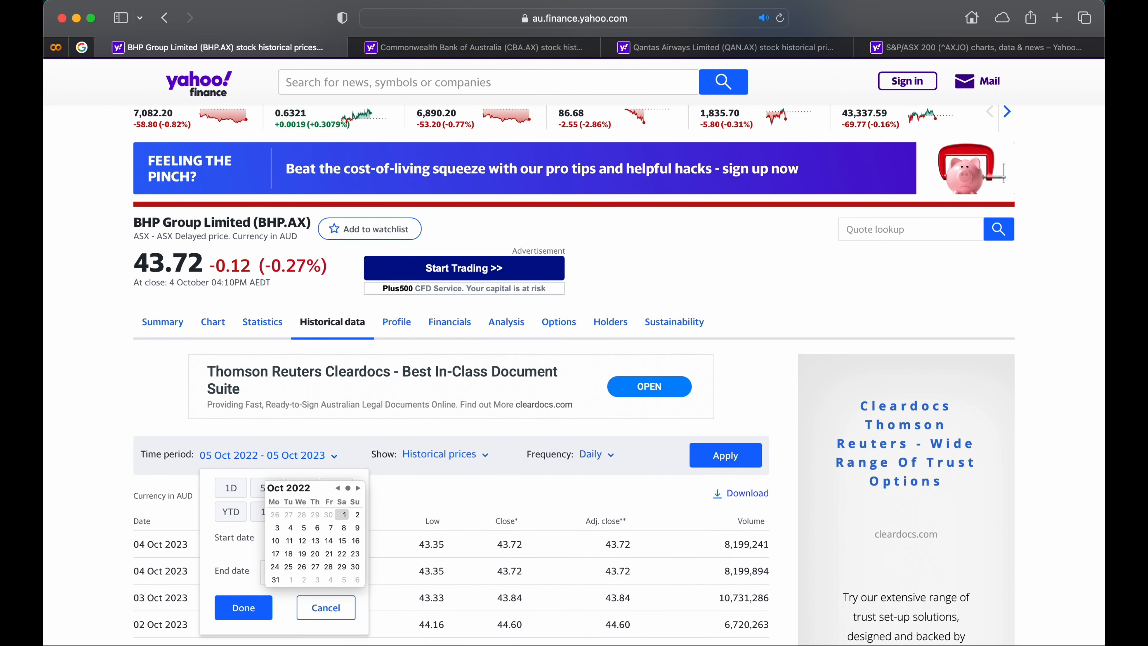
left_click(376, 497)
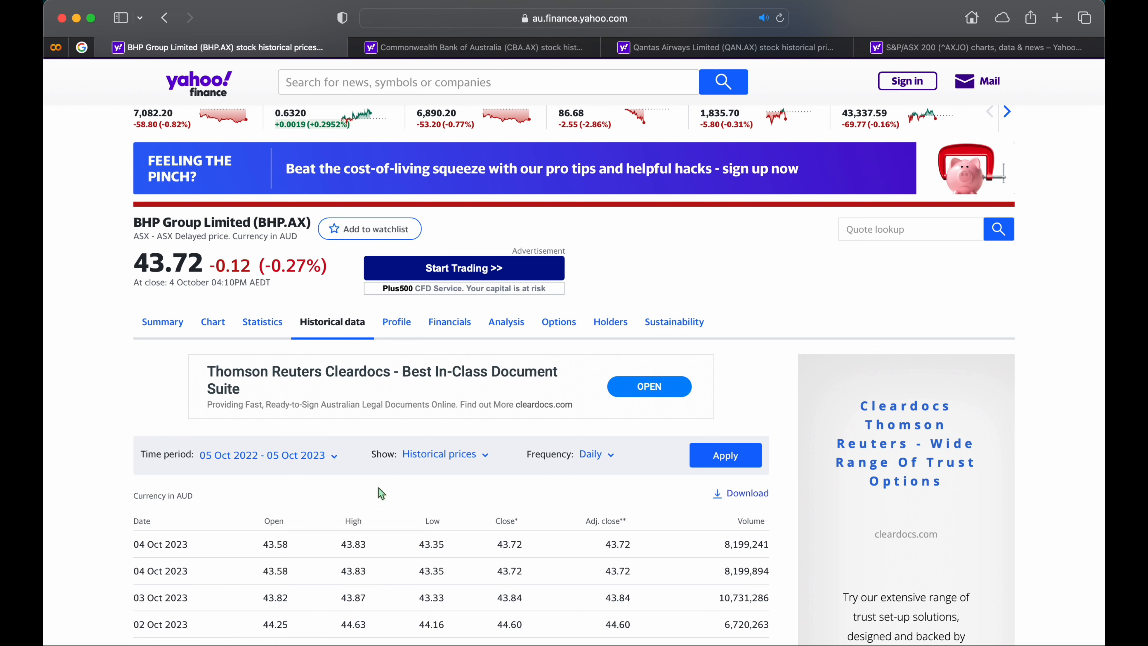
left_click(334, 458)
left_click(295, 544)
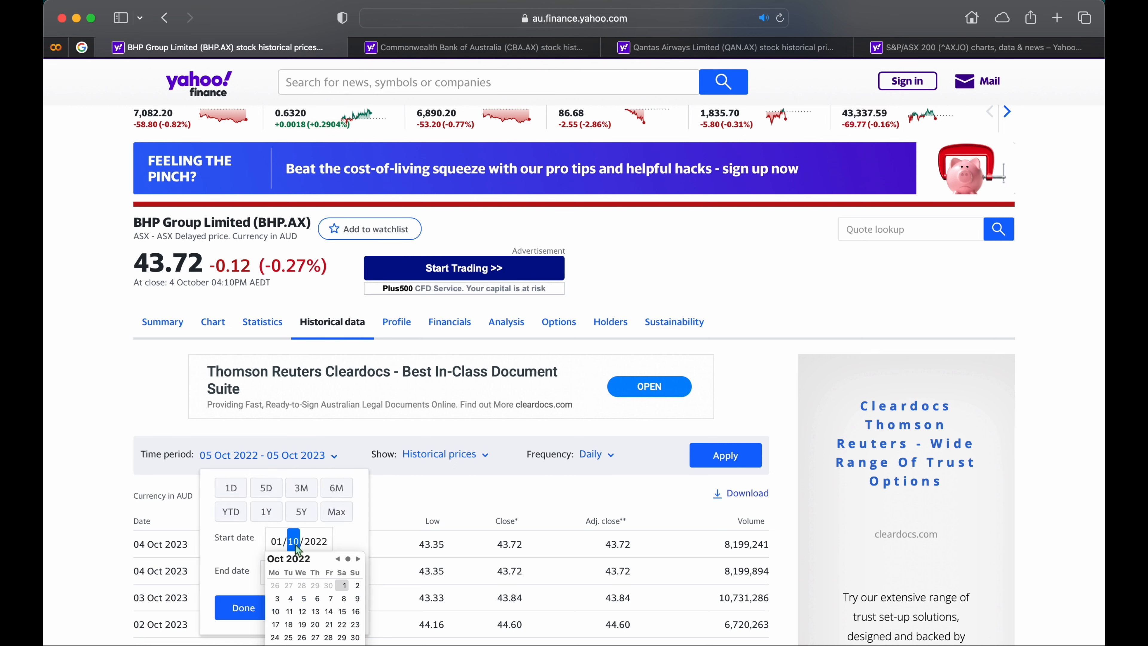
key("Up")
key("Up")
key("Tab")
type("2017")
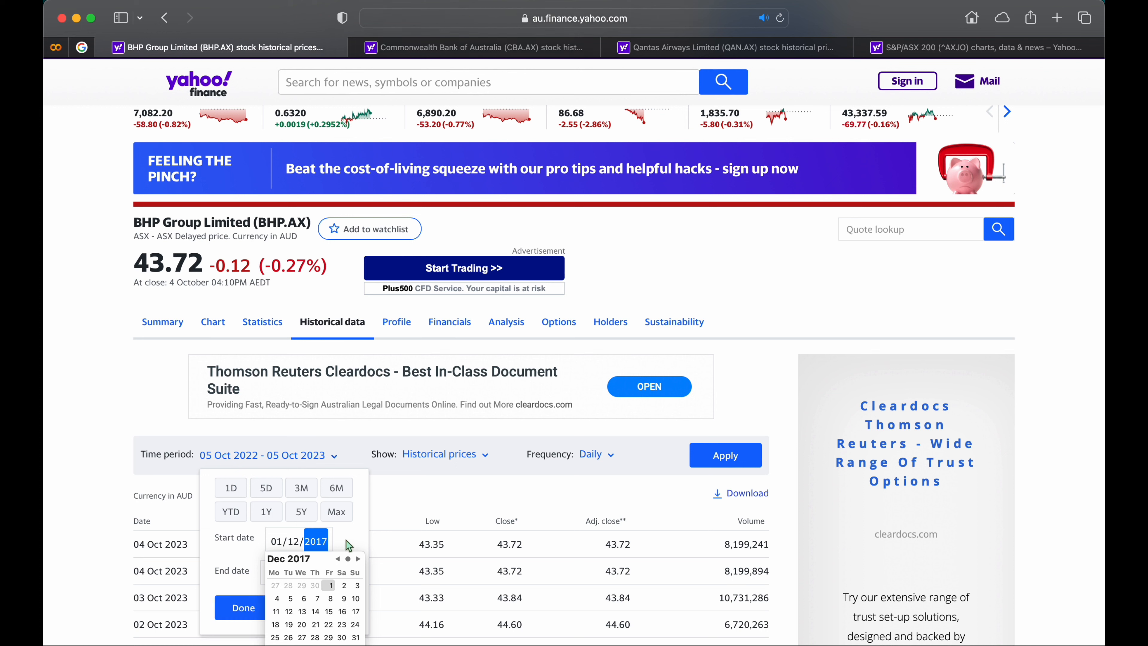
Set the end date of the time period to 01/07/2023 and accept the date range.
left_click(365, 535)
left_click(272, 574)
type("1/10/2023")
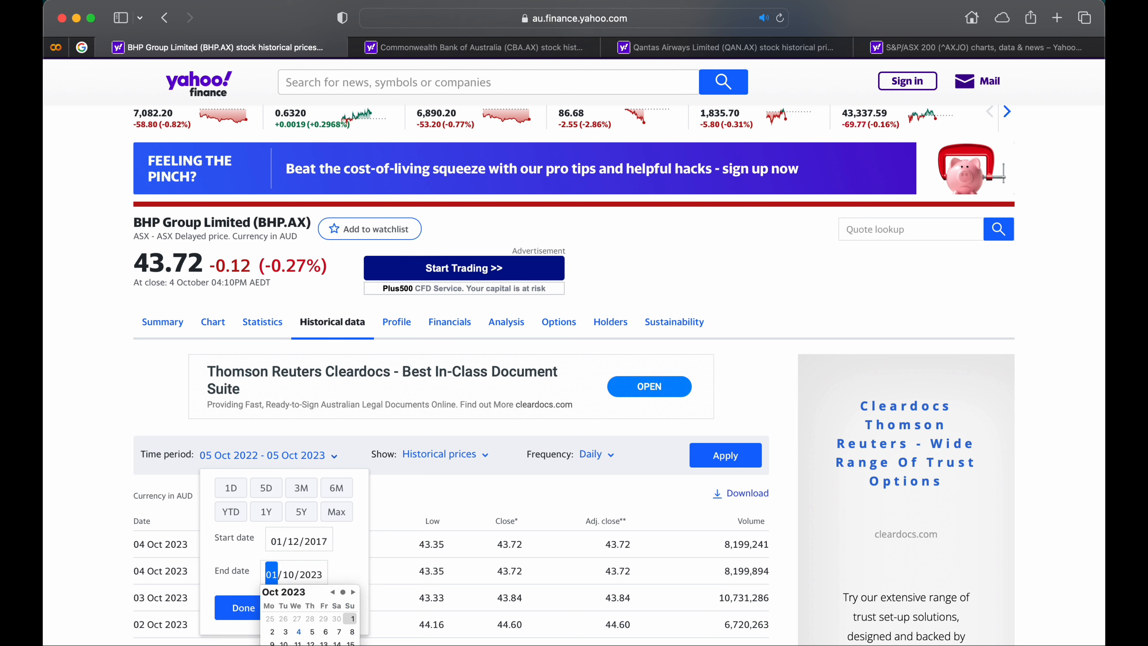
key("Tab")
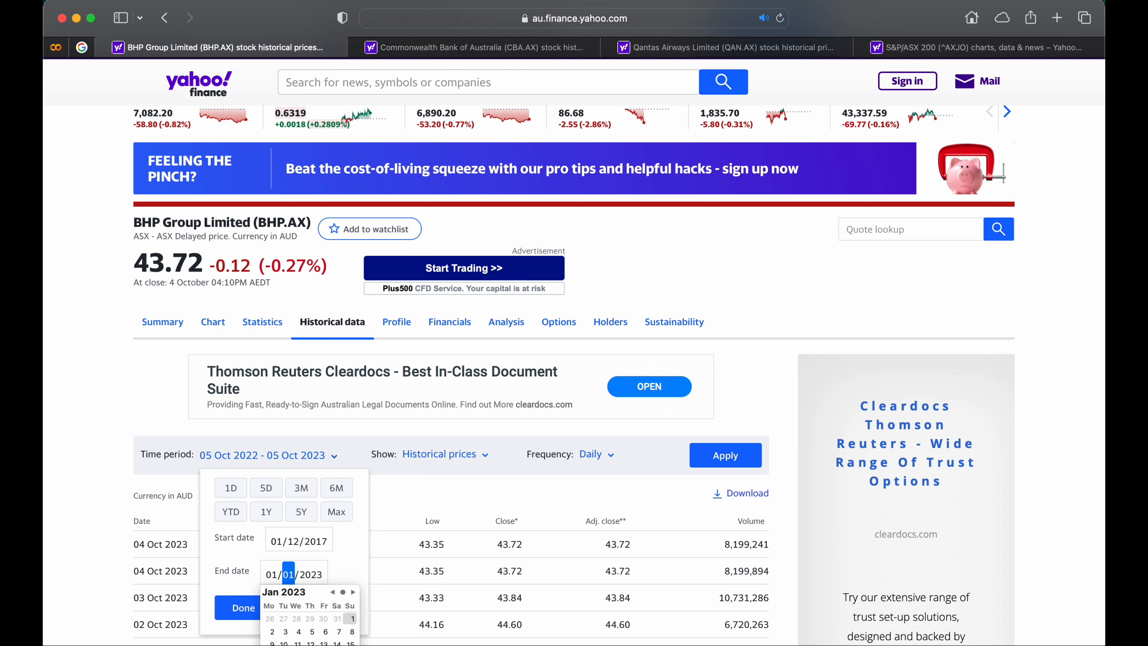
key("Down")
key("Down")
key("Down")
left_click(335, 561)
scroll(335, 581, "down", 1)
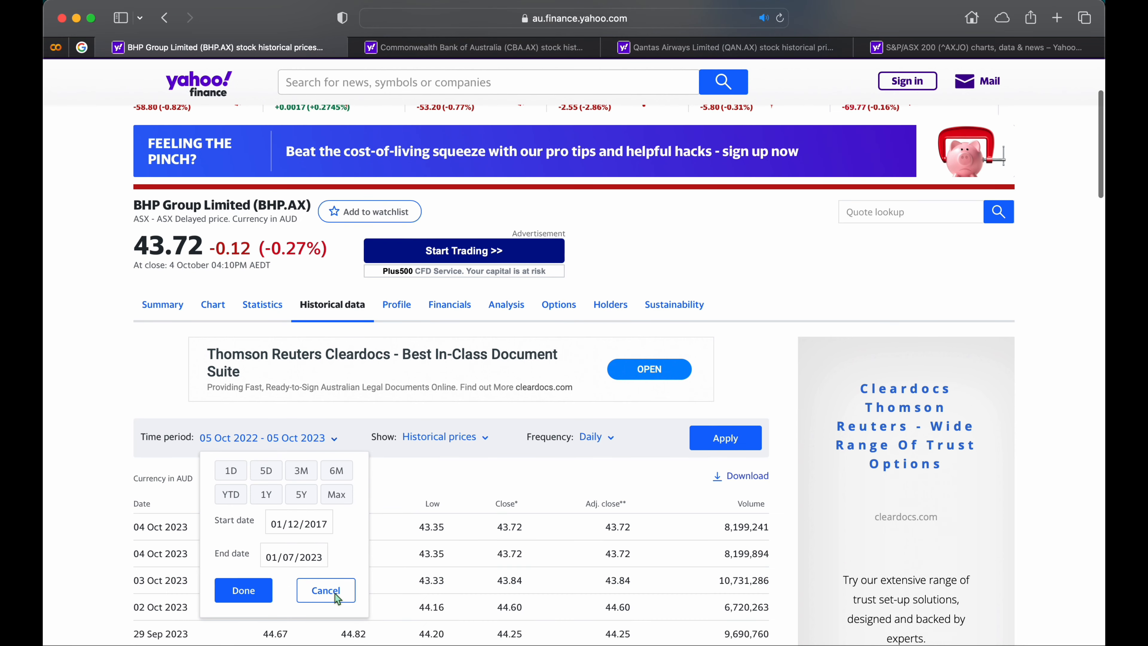
left_click(251, 589)
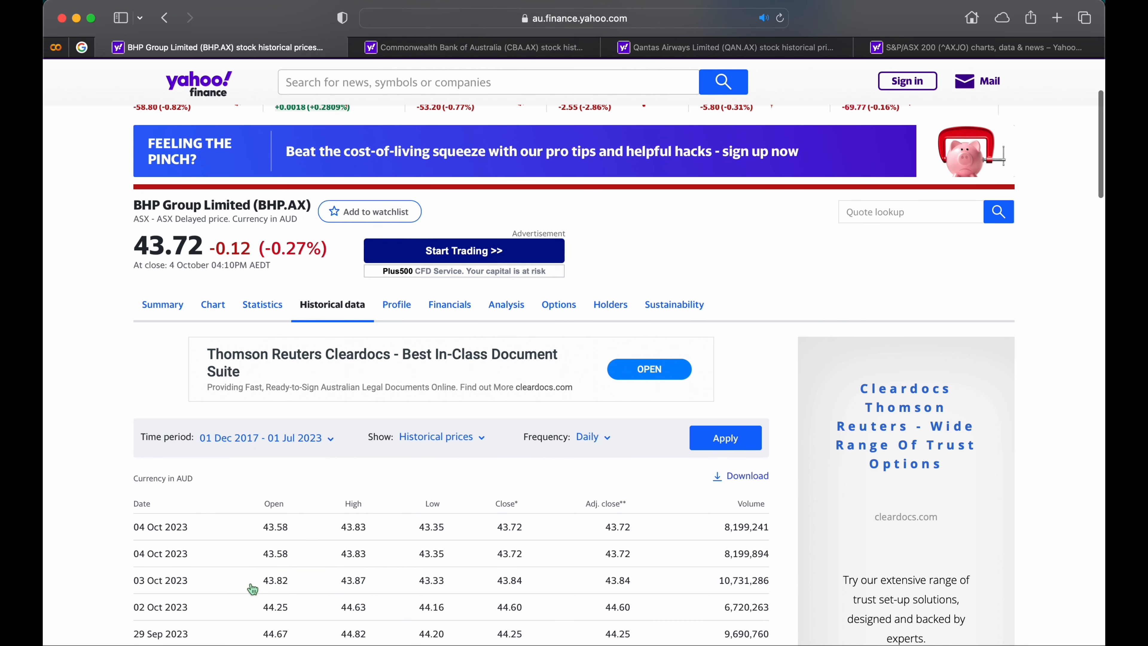
Set the price frequency to Monthly, apply the settings and look through the updated price table.
left_click(601, 437)
left_click(580, 521)
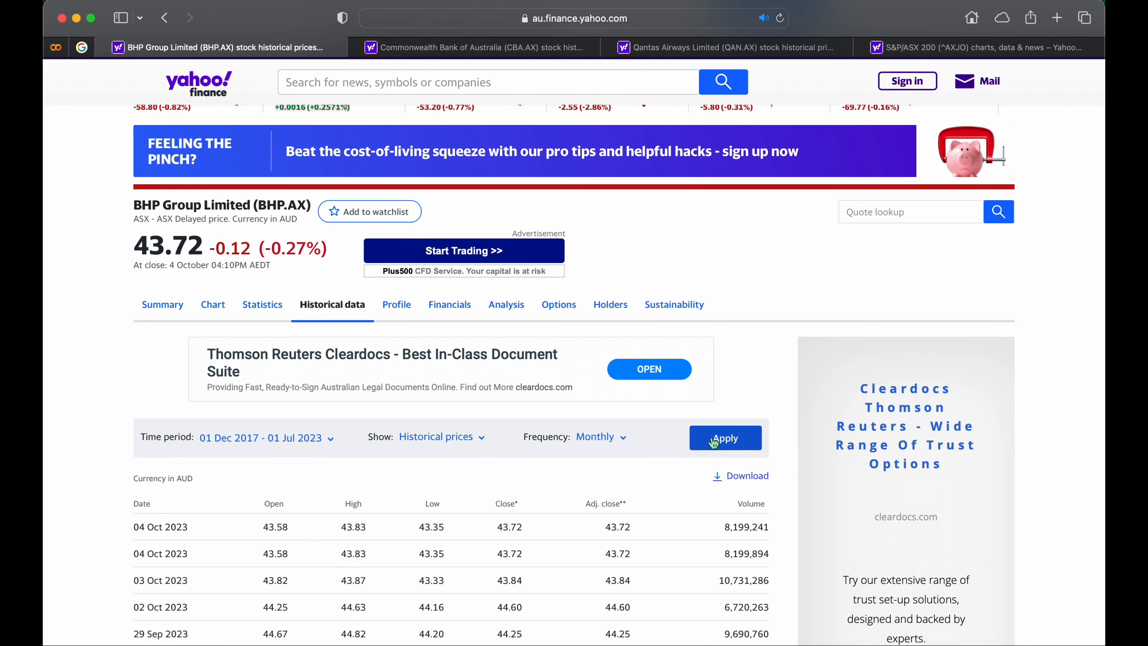
left_click(725, 439)
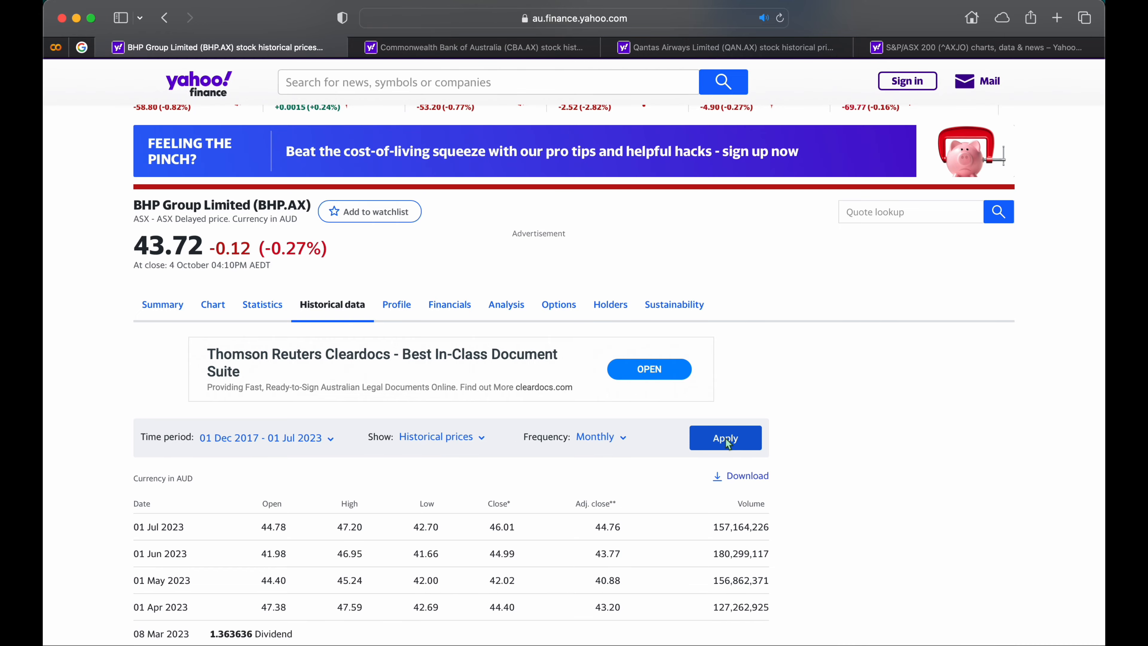
scroll(725, 439, "down", 10)
scroll(725, 438, "down", 20)
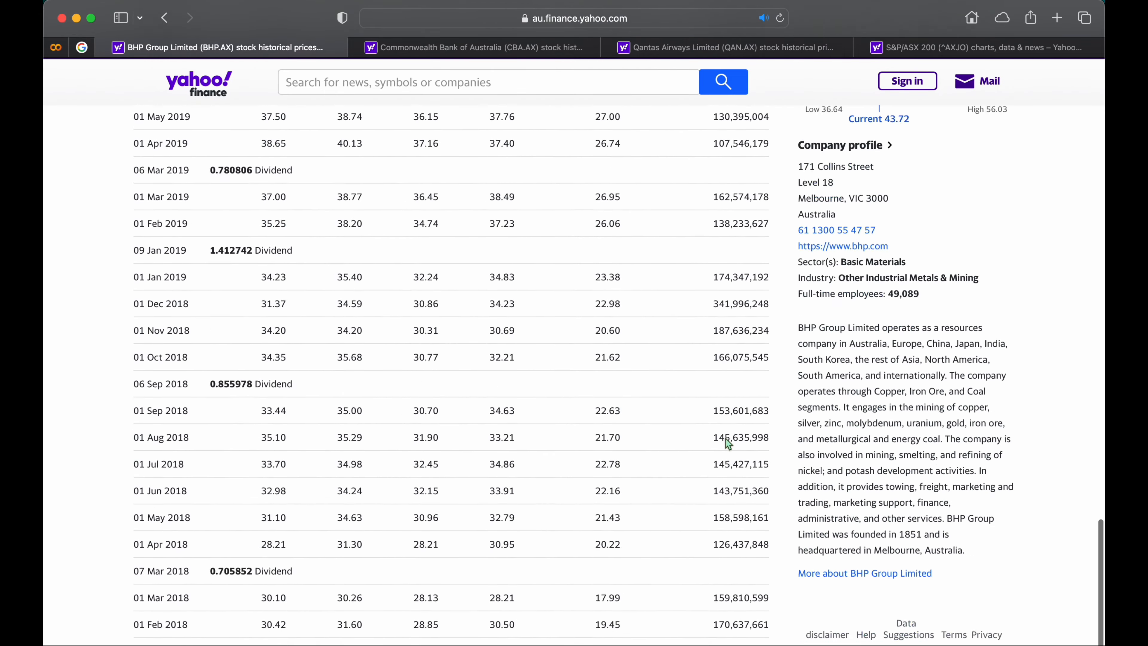
scroll(728, 443, "up", 20)
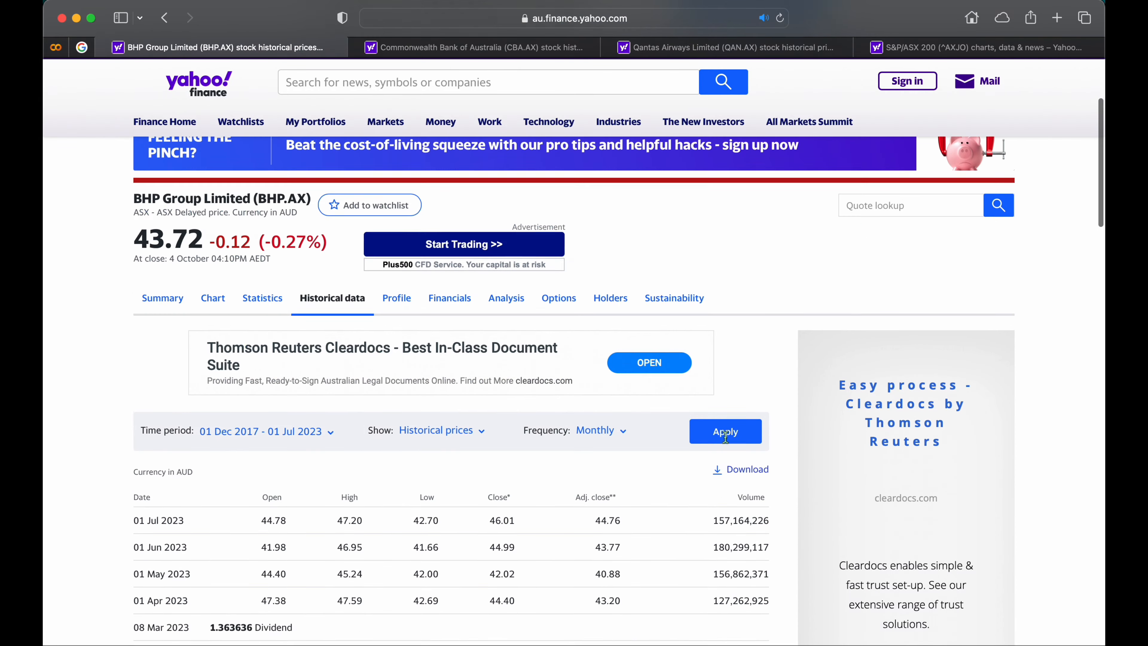
Download the BHP price history, open BHP.AX.csv in Excel and dismiss the data loss notice.
left_click(743, 483)
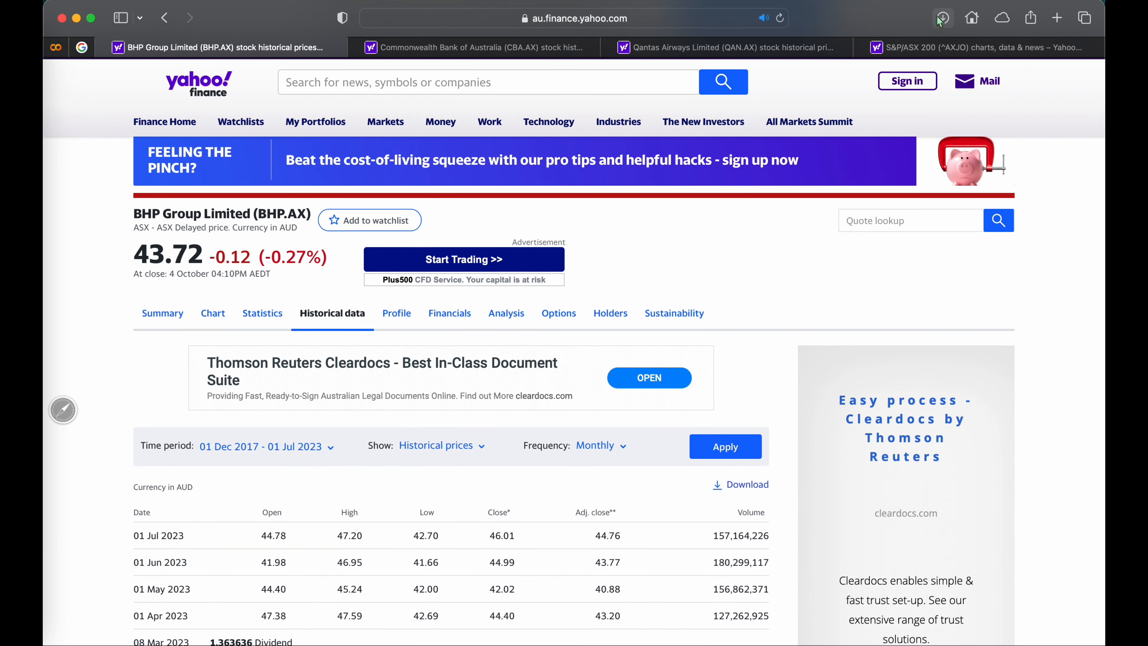
left_click(941, 19)
double_click(920, 96)
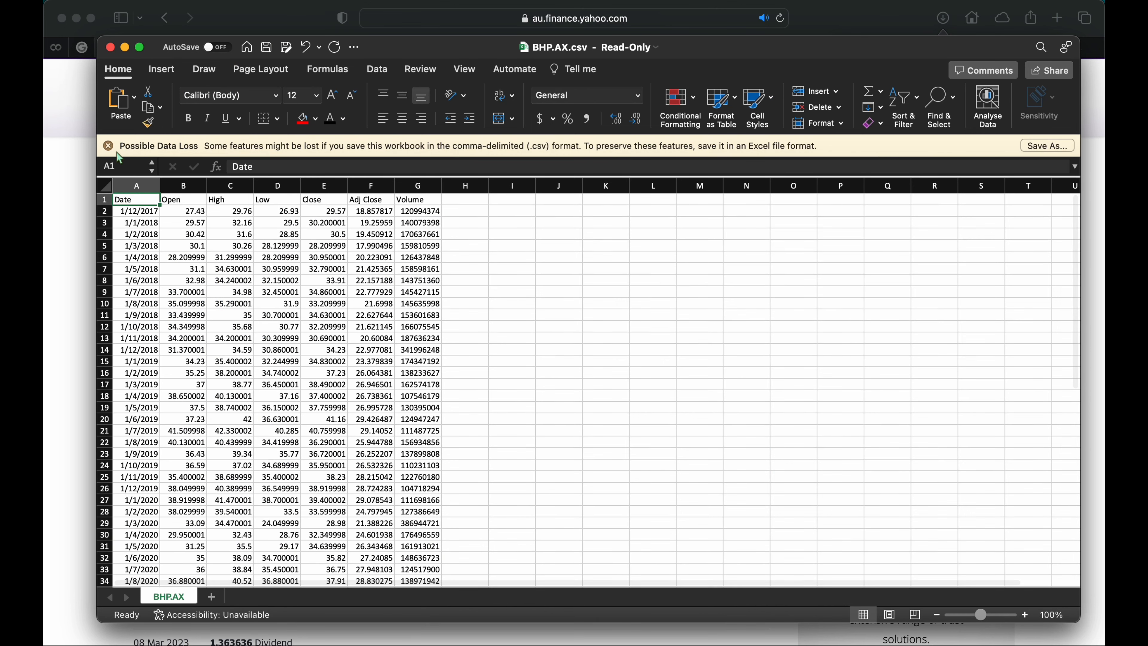
left_click(109, 146)
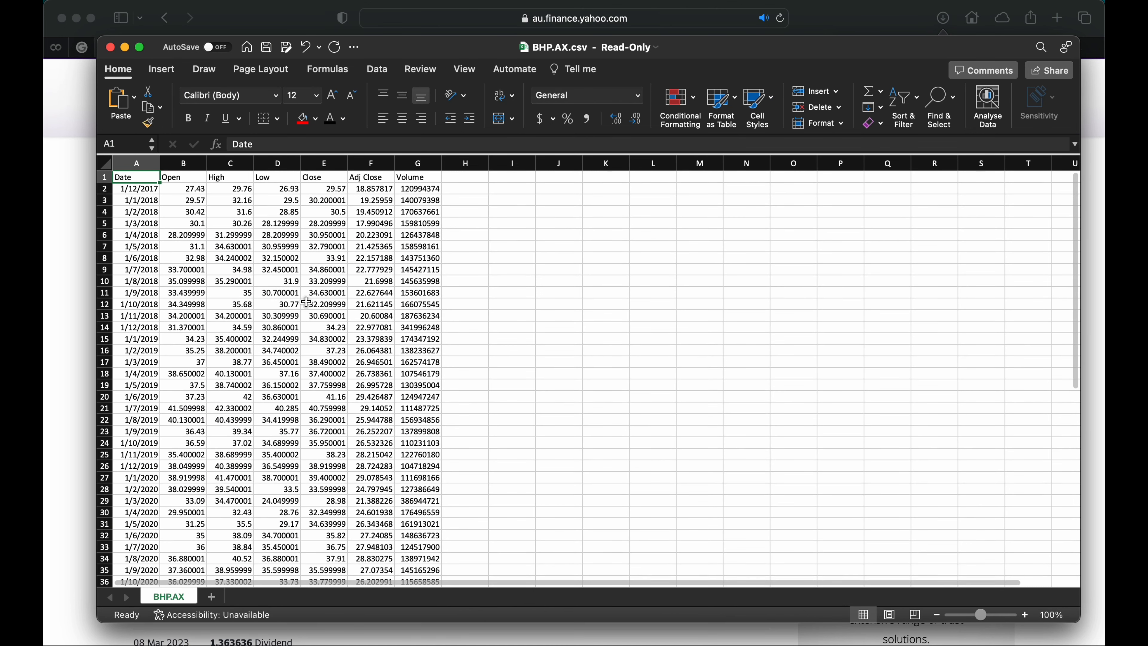
Delete the Open, High, Low, Close and Volume columns, keeping only Date and Adj Close.
left_click(371, 163)
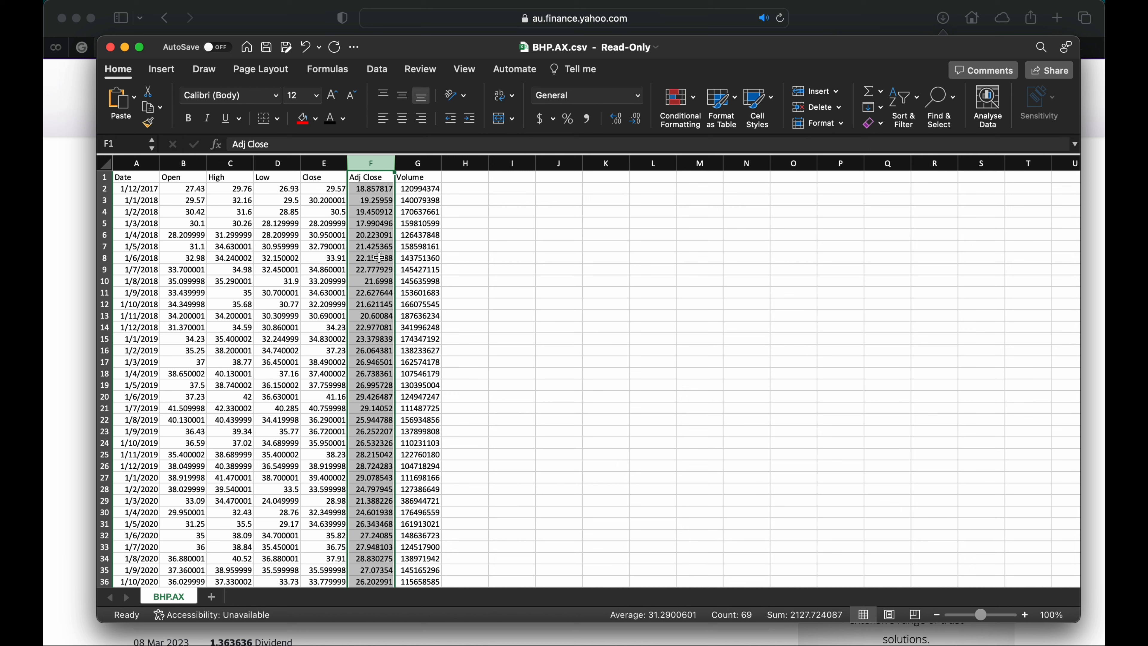
left_click_drag(183, 163, 312, 176)
left_click(818, 109)
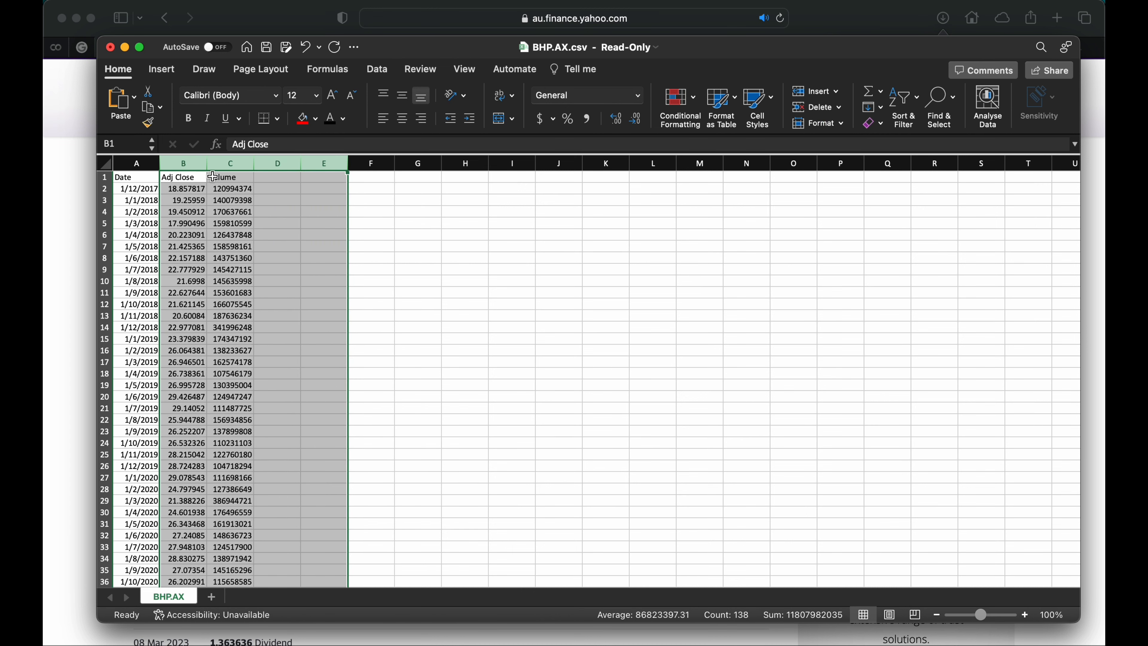
left_click(222, 164)
left_click(817, 107)
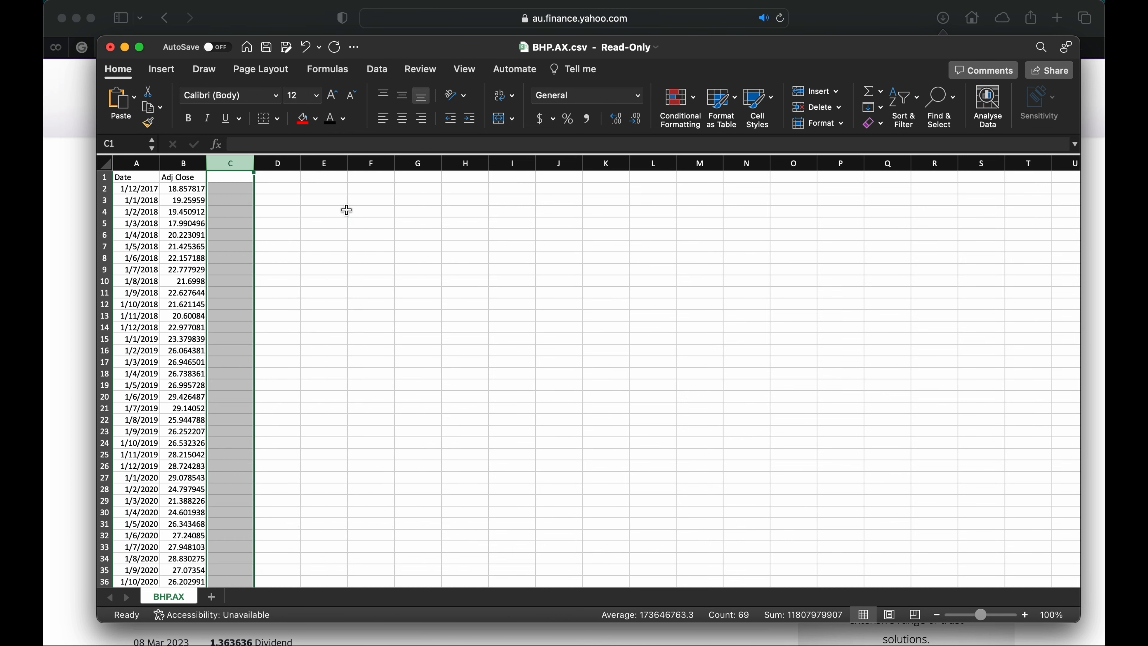
Widen the Adj Close column and enter the header "Monthly Change in Return" in C1.
left_click(192, 163)
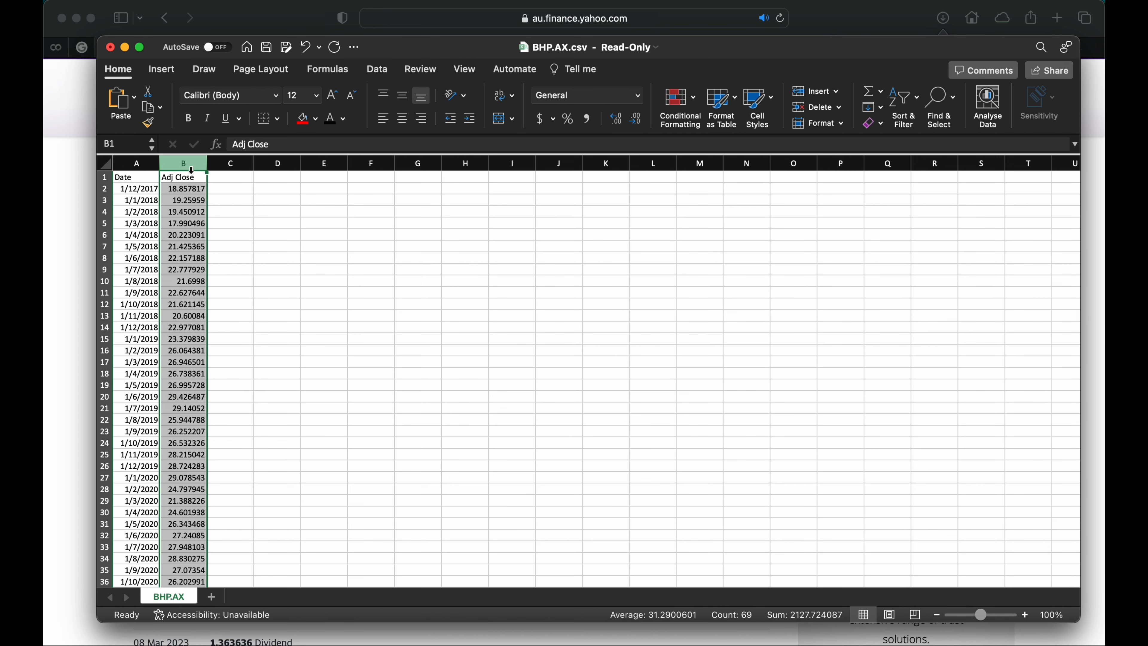
left_click_drag(208, 160, 227, 164)
left_click(247, 178)
type("Monthly")
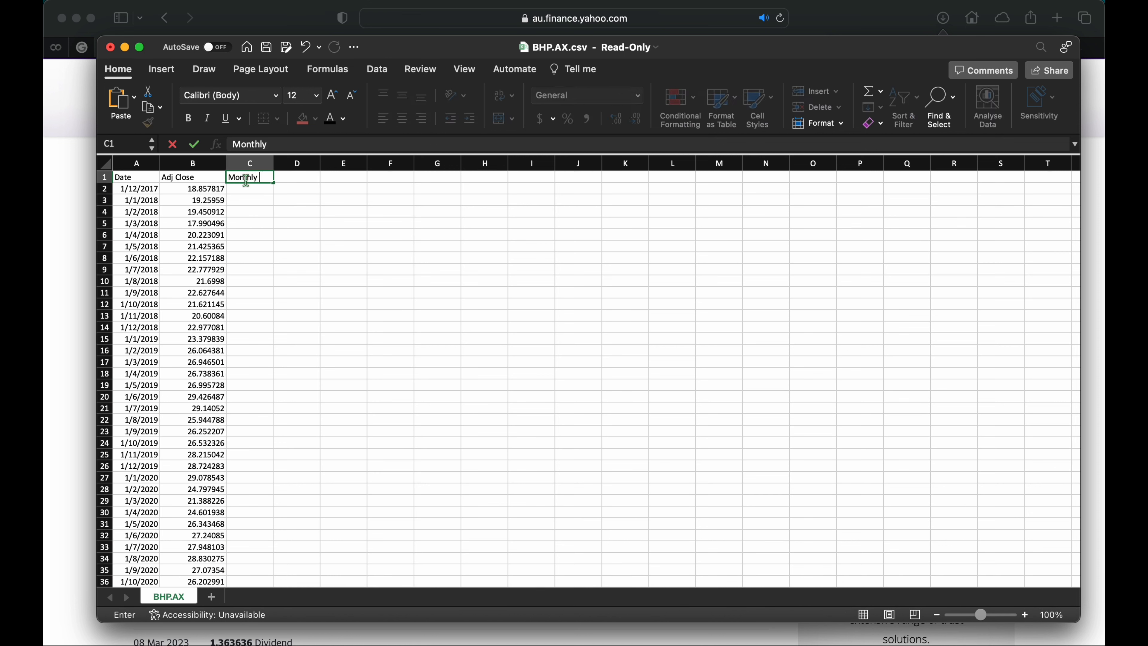
type(" Change in Return")
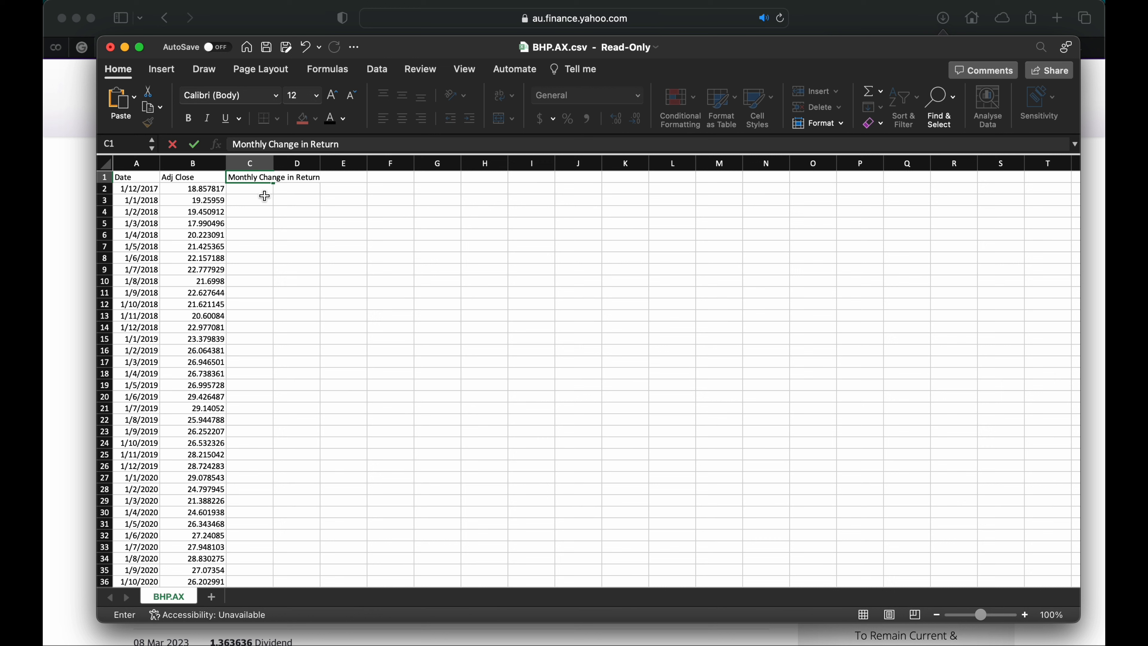
Enter the monthly return formula =(B3-B2)/B2 in cell C3.
left_click(247, 202)
type("=")
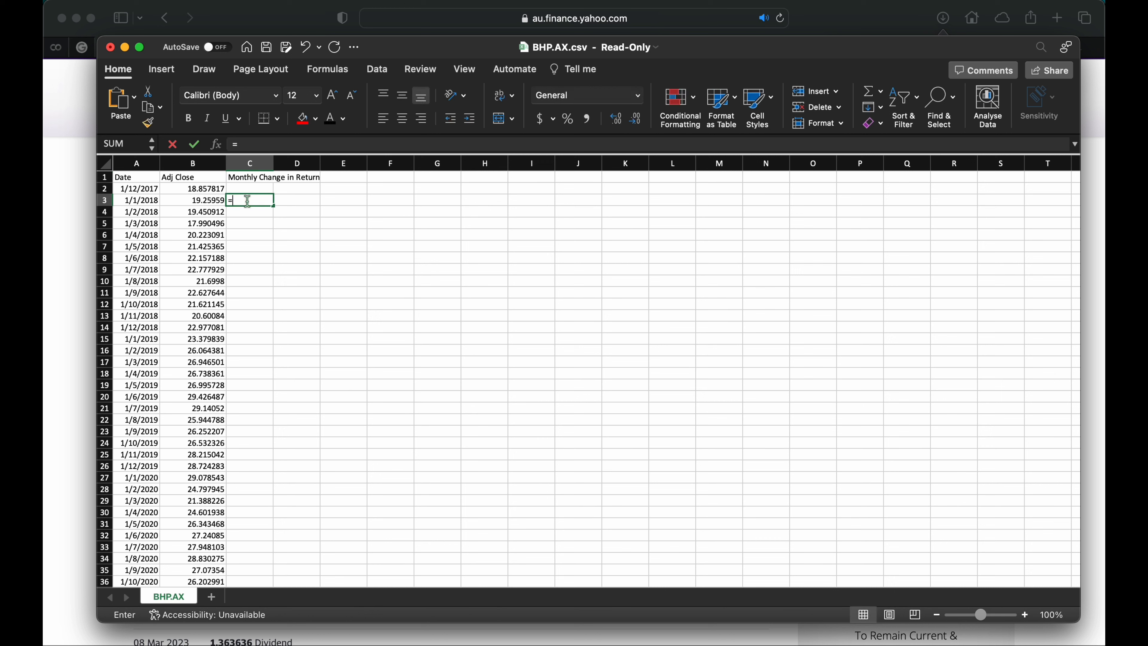
left_click(206, 203)
type("-")
left_click(199, 188)
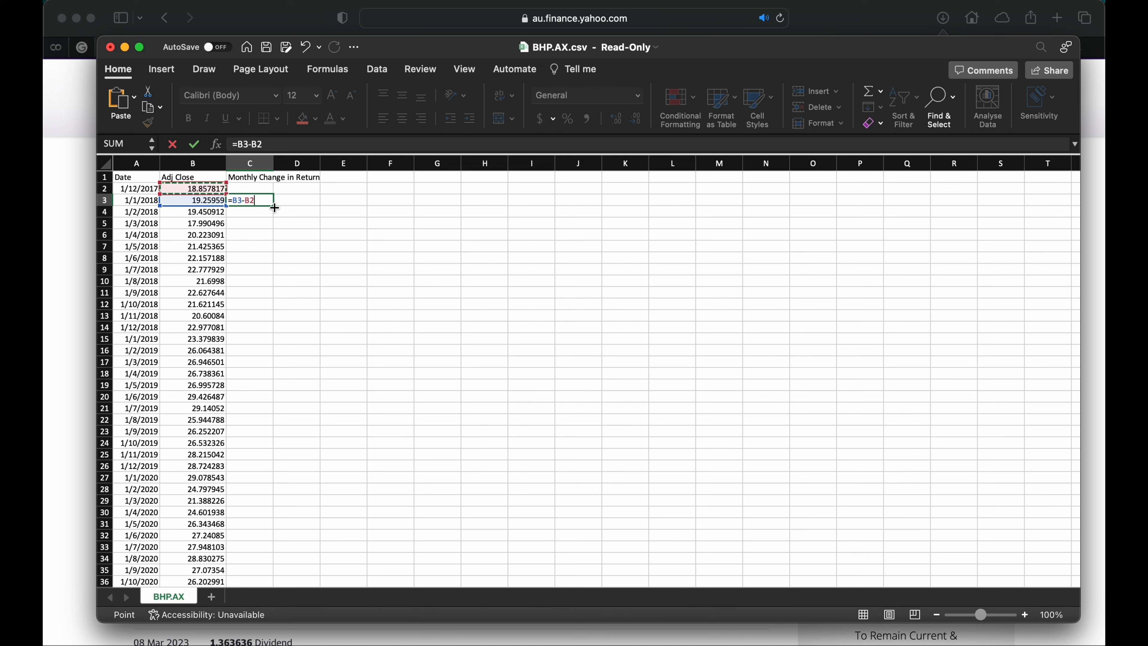
type(")")
left_click(233, 201)
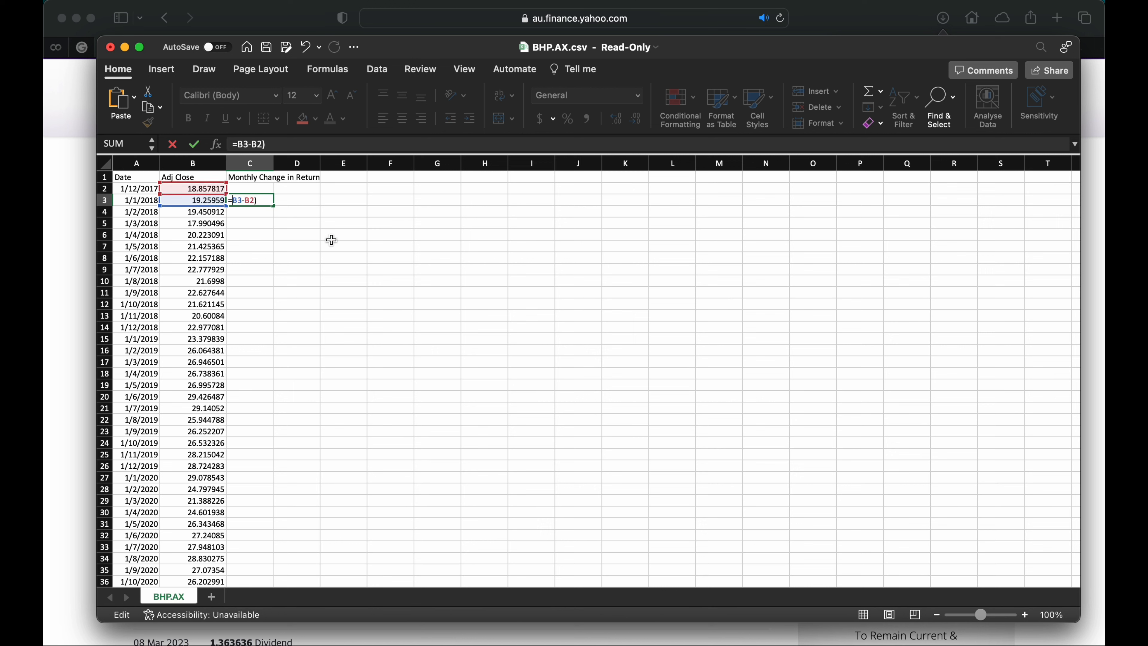
type("(")
type("/")
left_click(199, 188)
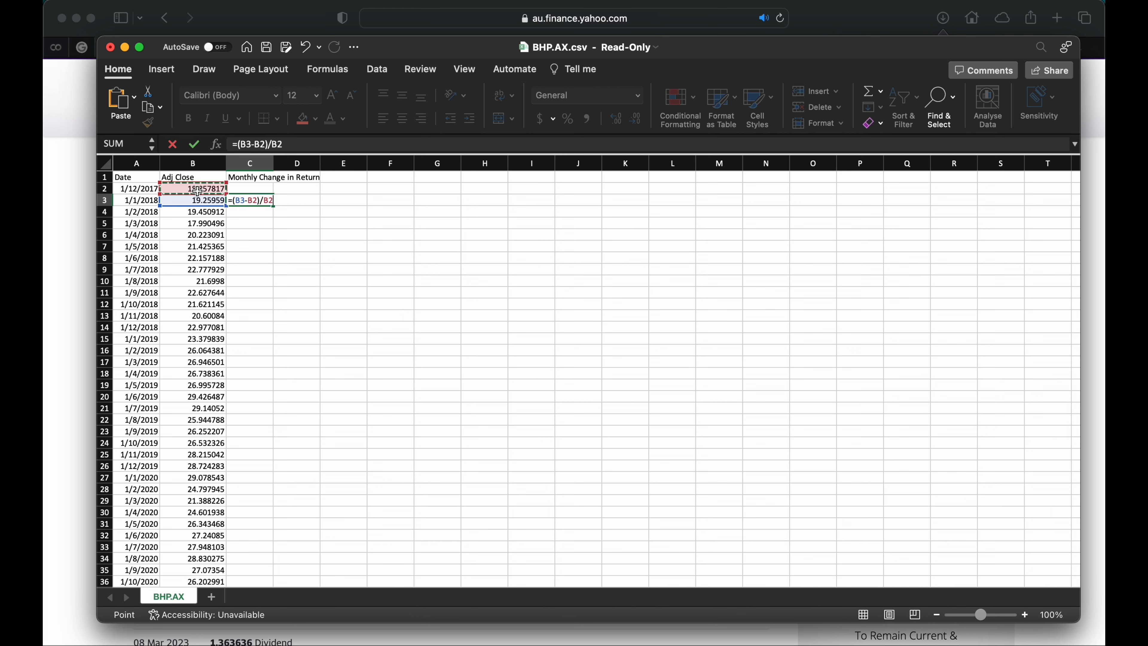
key("Return")
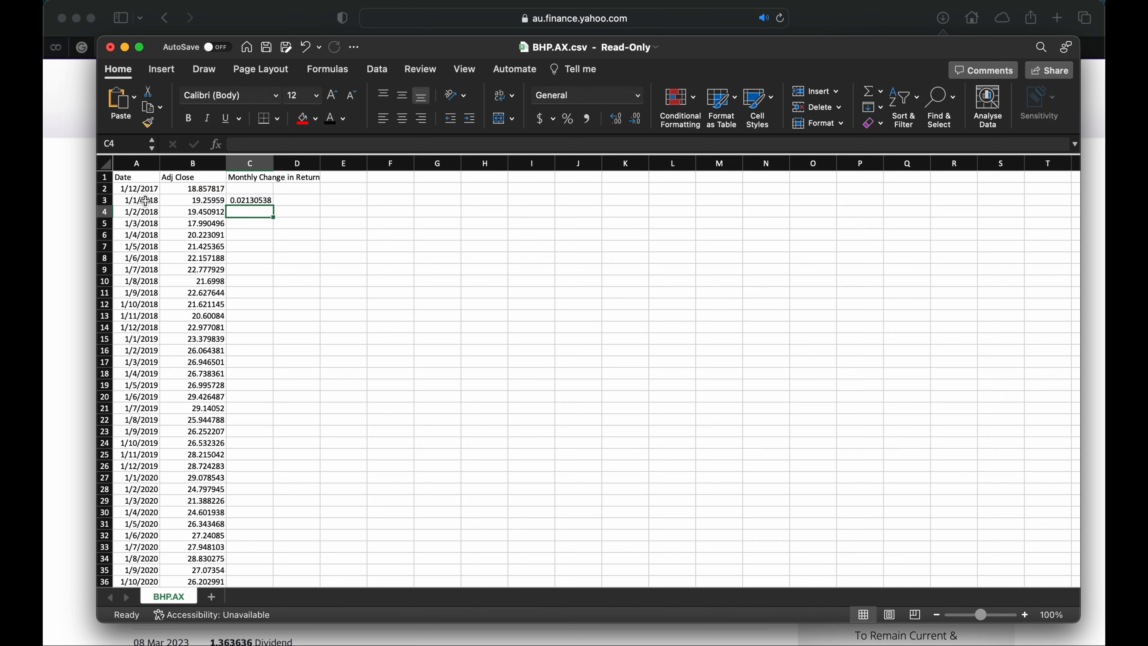
Fill the return formula from C3 down to the last row of price data.
left_click_drag(145, 200, 270, 206)
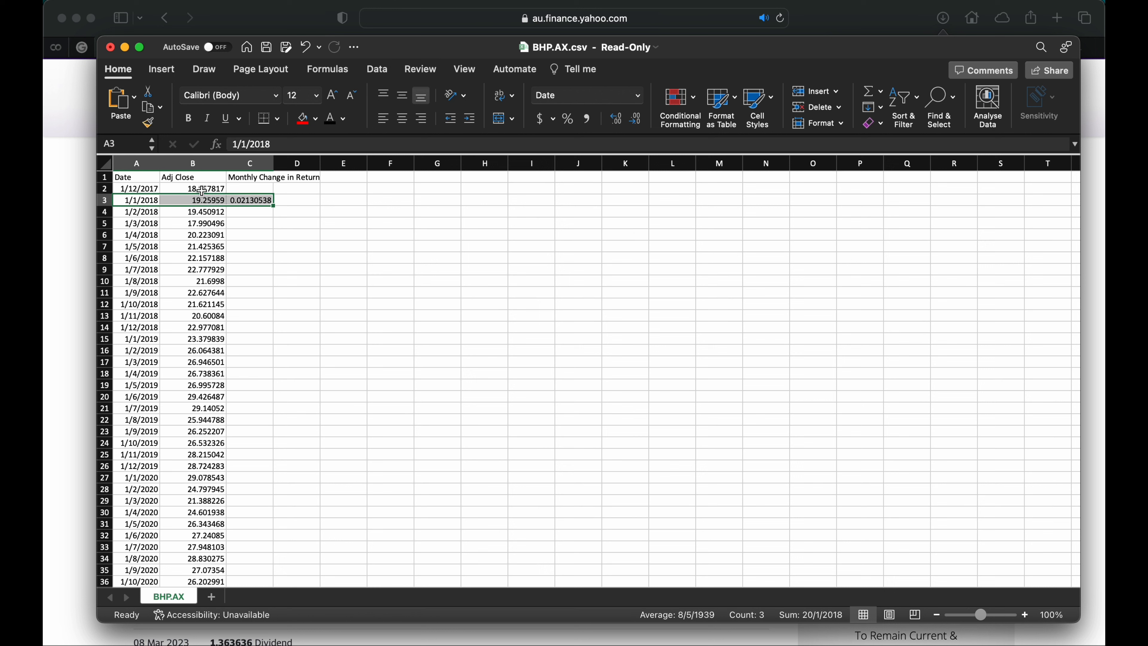
left_click_drag(147, 190, 247, 199)
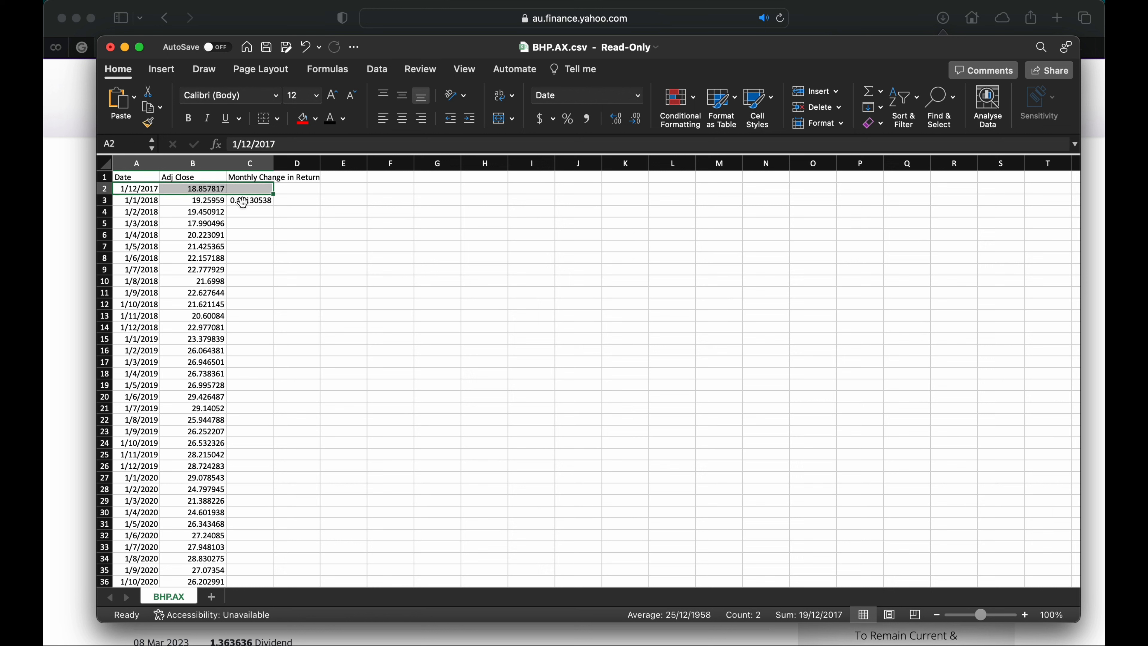
left_click(252, 201)
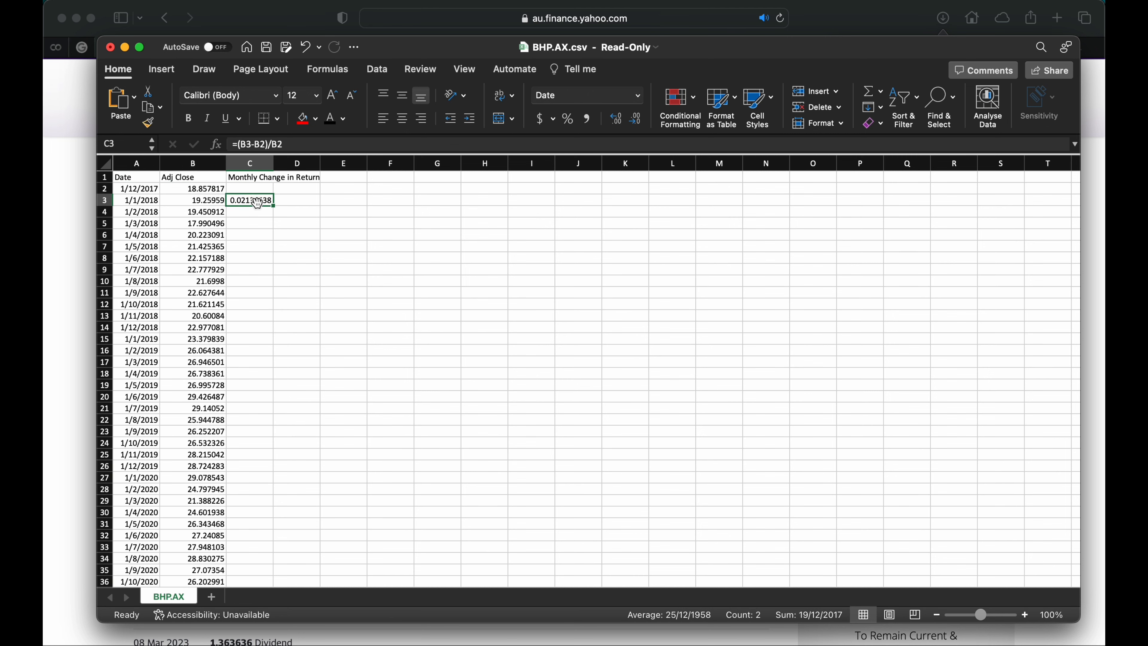
left_click_drag(274, 207, 253, 571)
scroll(293, 452, "up", 15)
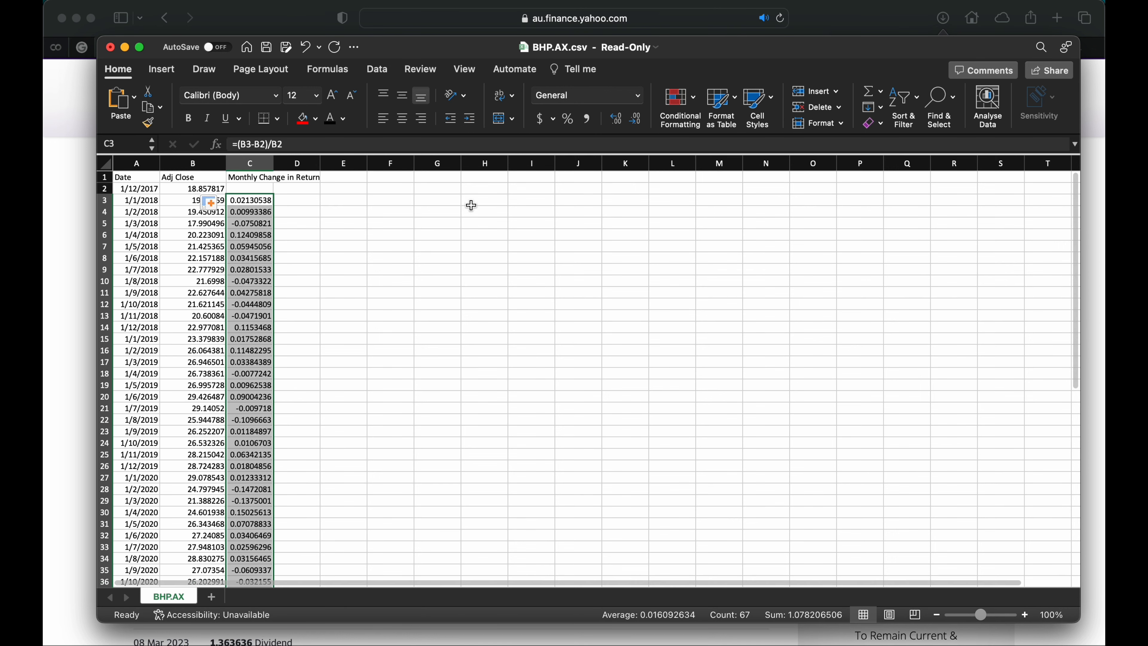
Format the monthly returns as percentages with three decimals and widen column C to fit its header.
left_click(568, 119)
left_click(616, 119)
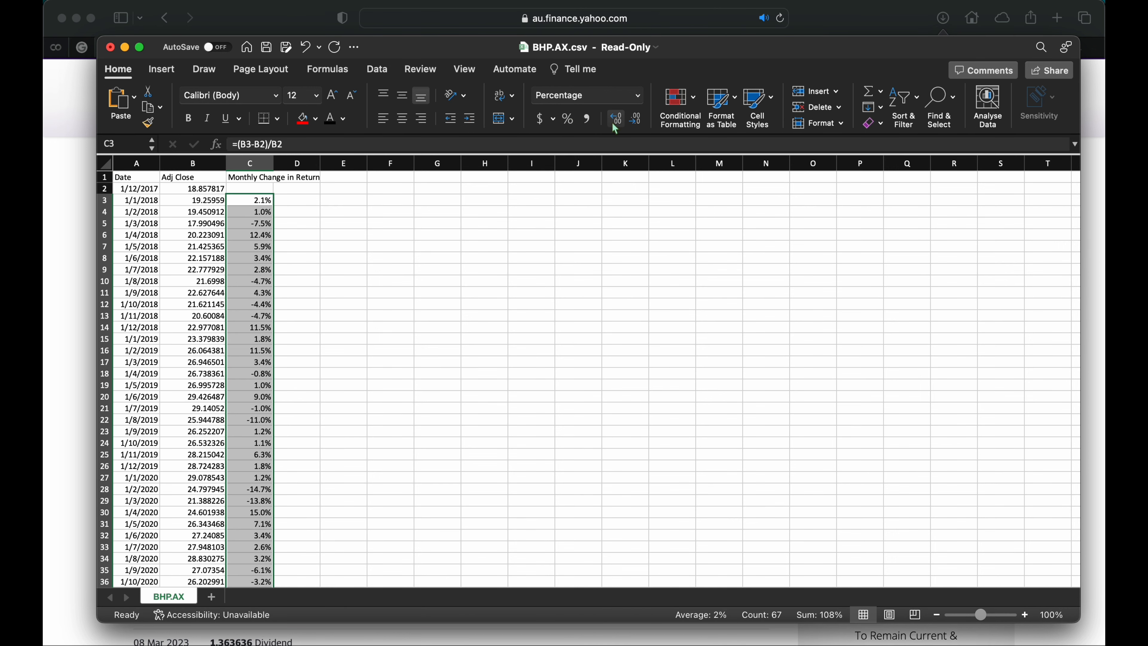
left_click(616, 119)
left_click(616, 120)
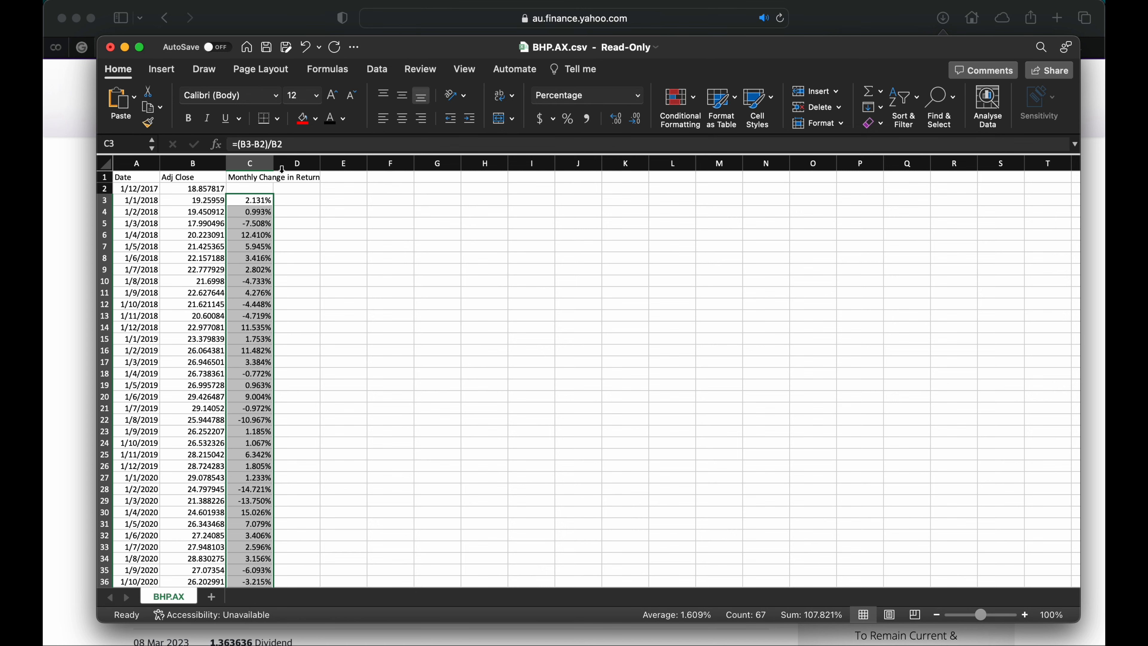
left_click_drag(274, 163, 298, 164)
left_click(356, 238)
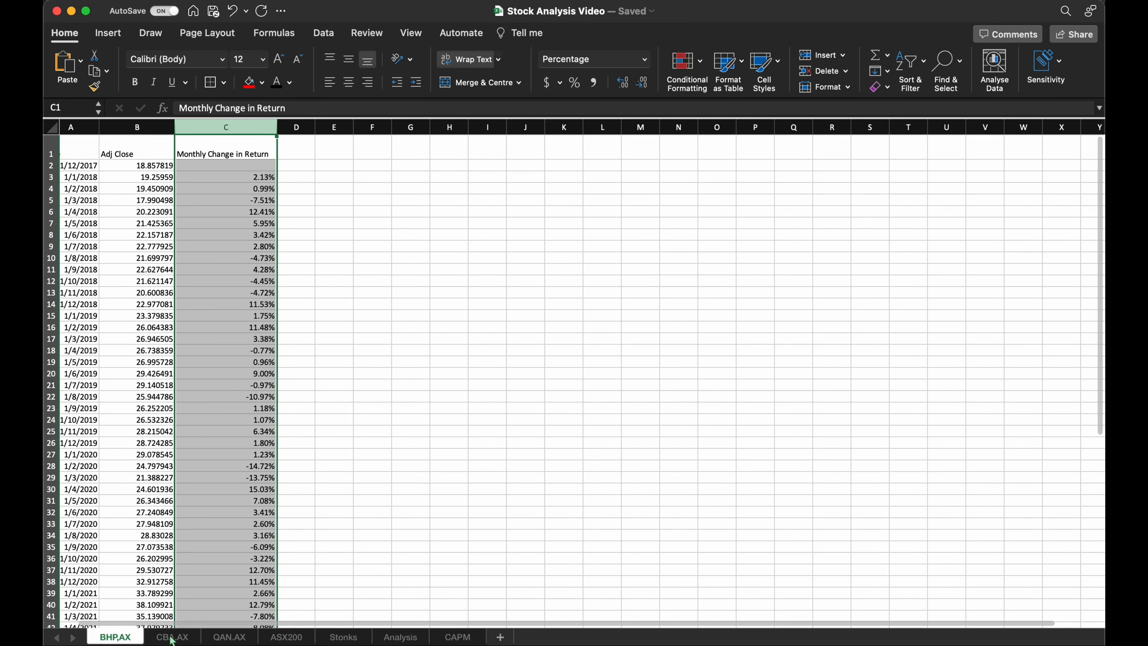
Review the monthly returns on the CBA.AX, QAN.AX and ASX200 sheets and the combined returns table on the Stonks sheet.
left_click(172, 637)
left_click(231, 637)
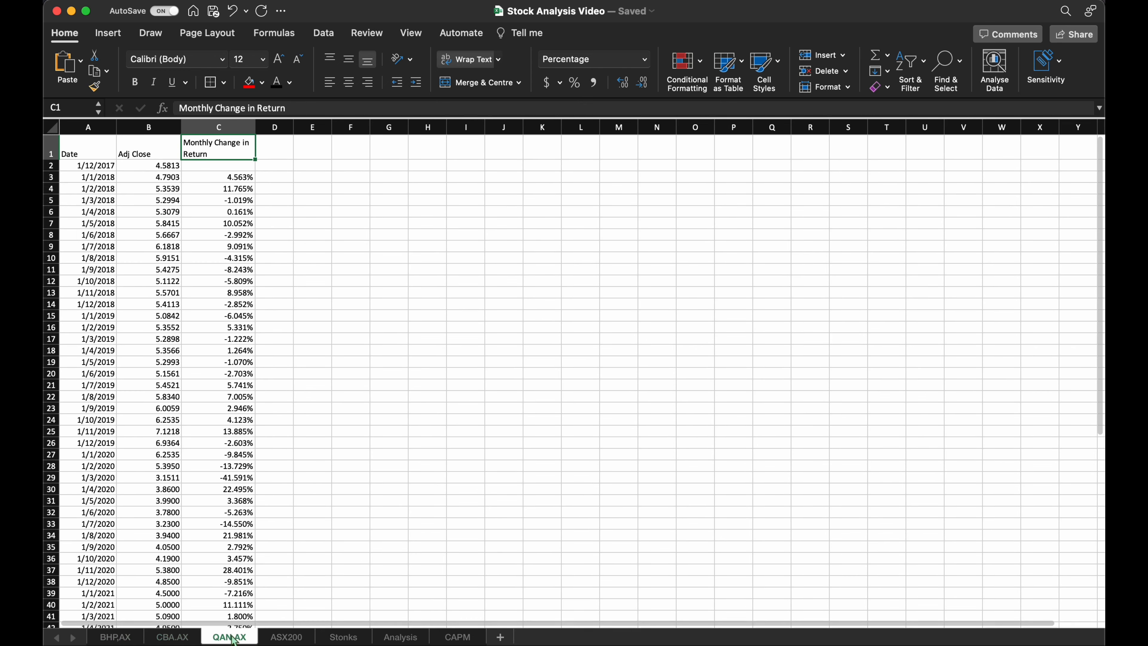
left_click(289, 638)
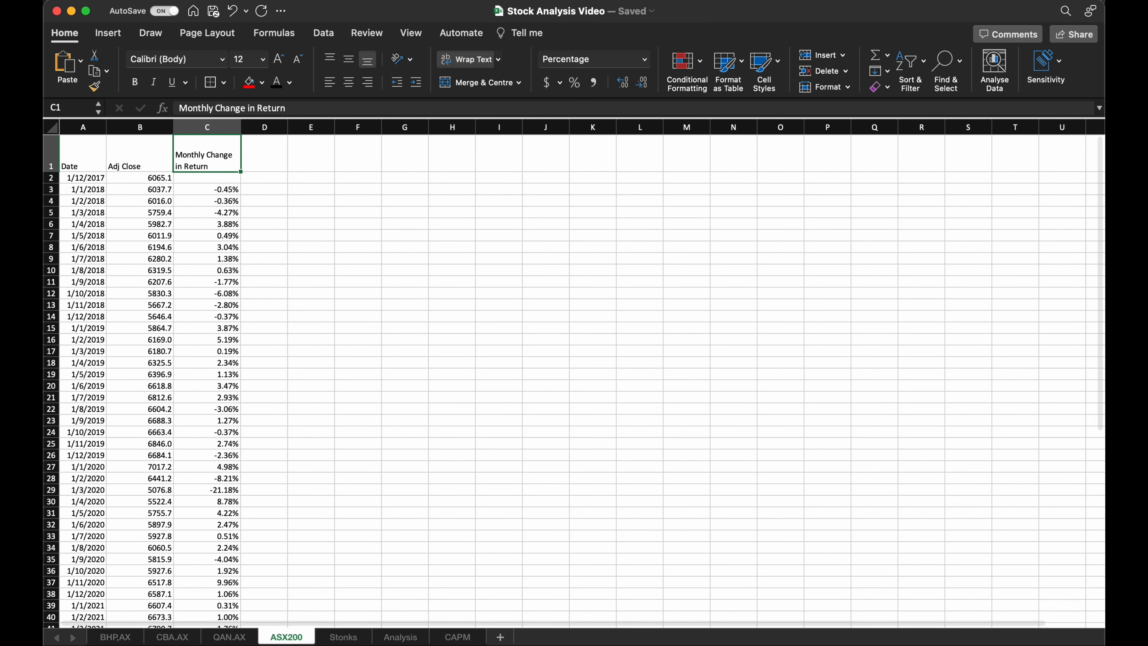
left_click(343, 638)
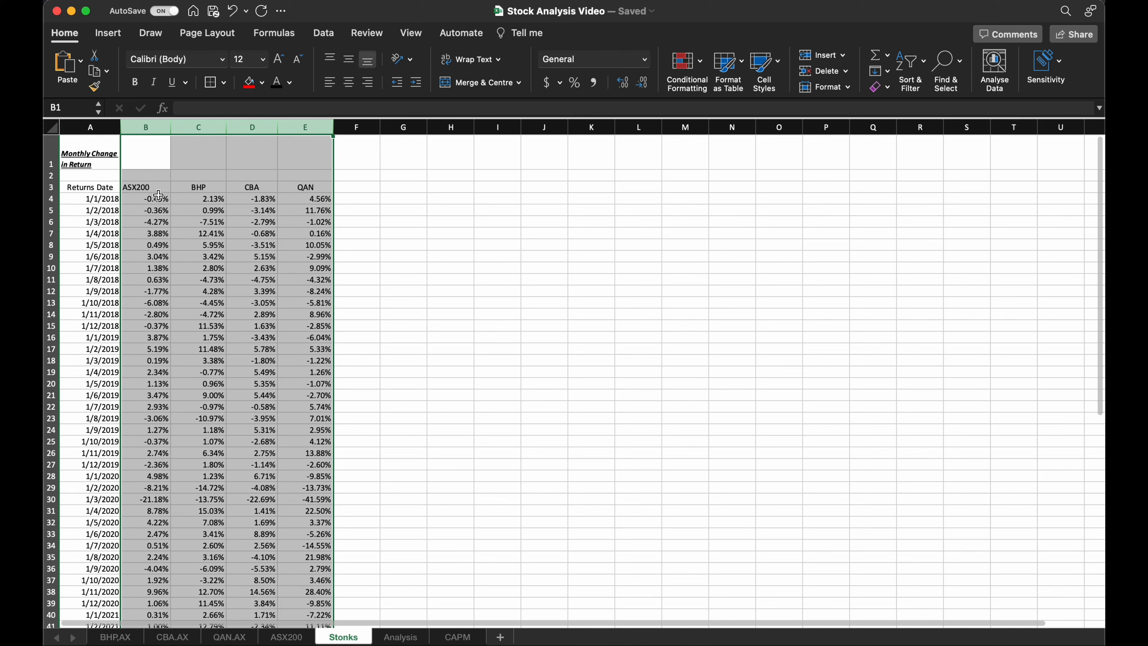
left_click_drag(166, 186, 298, 190)
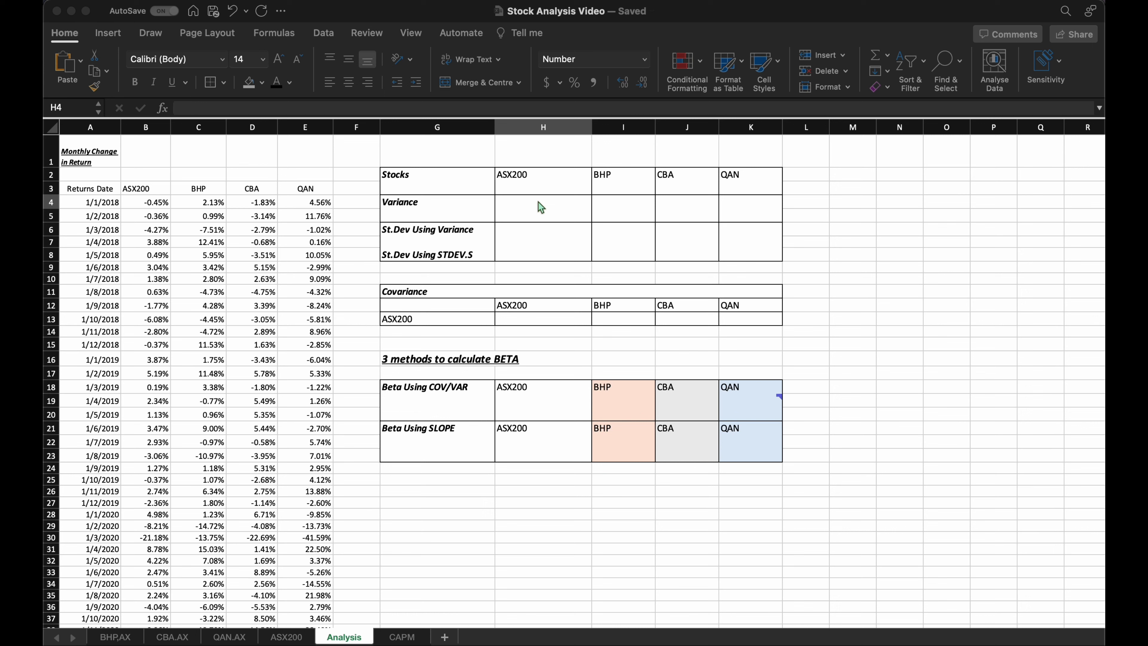
Calculate the ASX200 variance in H4 of the Analysis sheet with =VAR.S(B4:B70) and fill it across to K4.
left_click(539, 206)
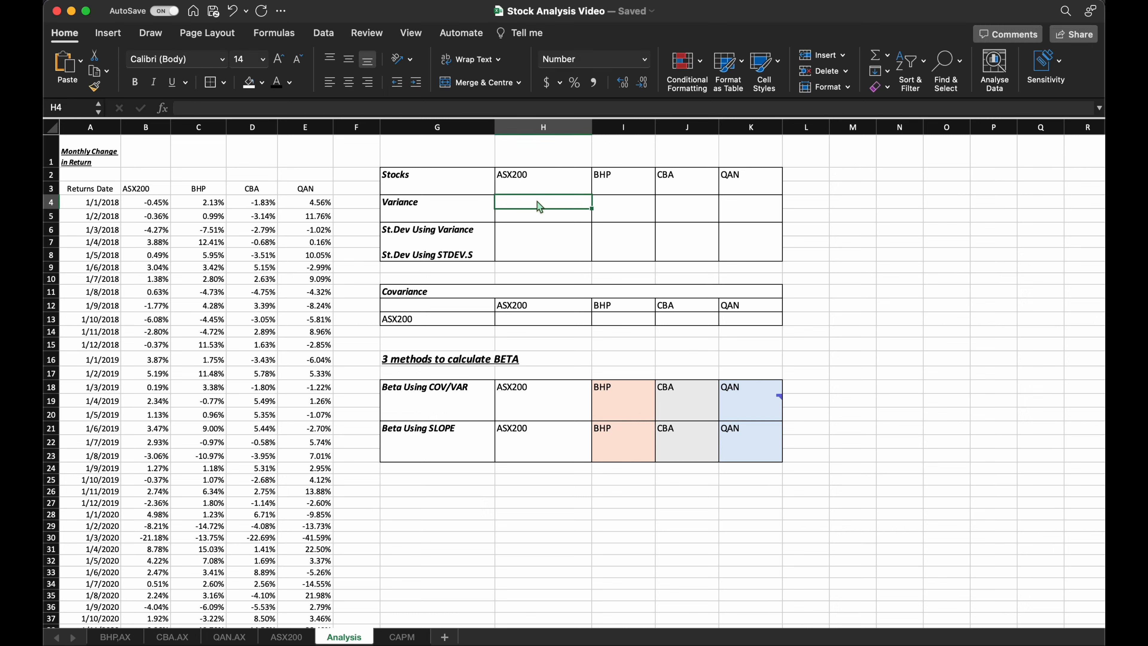
type("=var")
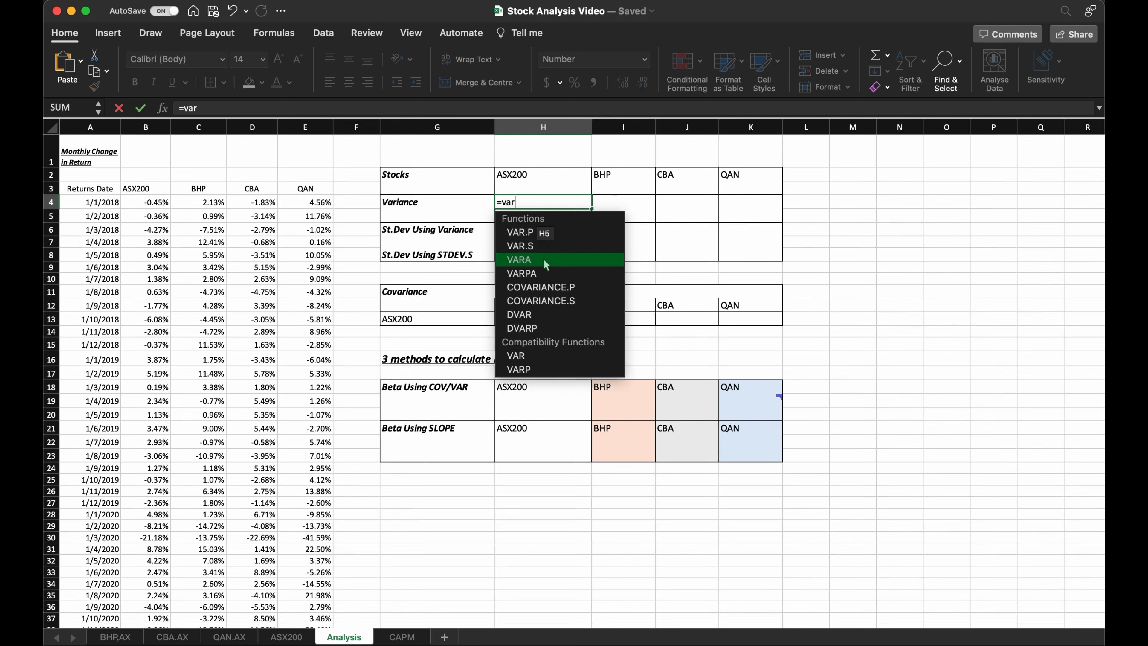
double_click(536, 251)
left_click(129, 202)
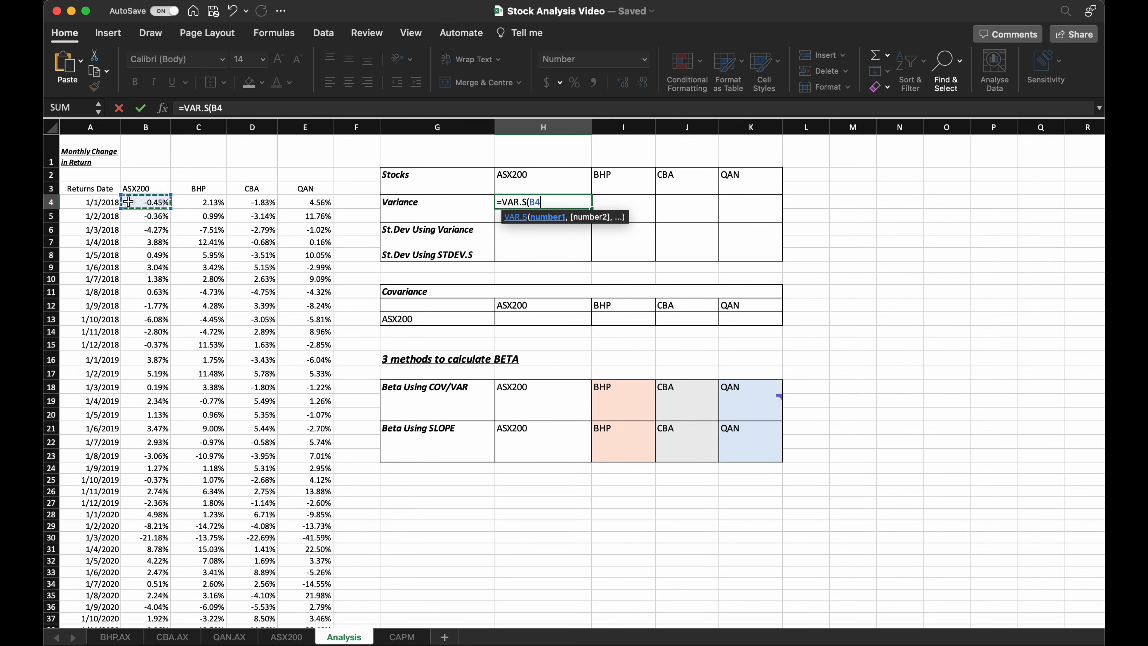
key("ctrl+shift+Down")
key("Return")
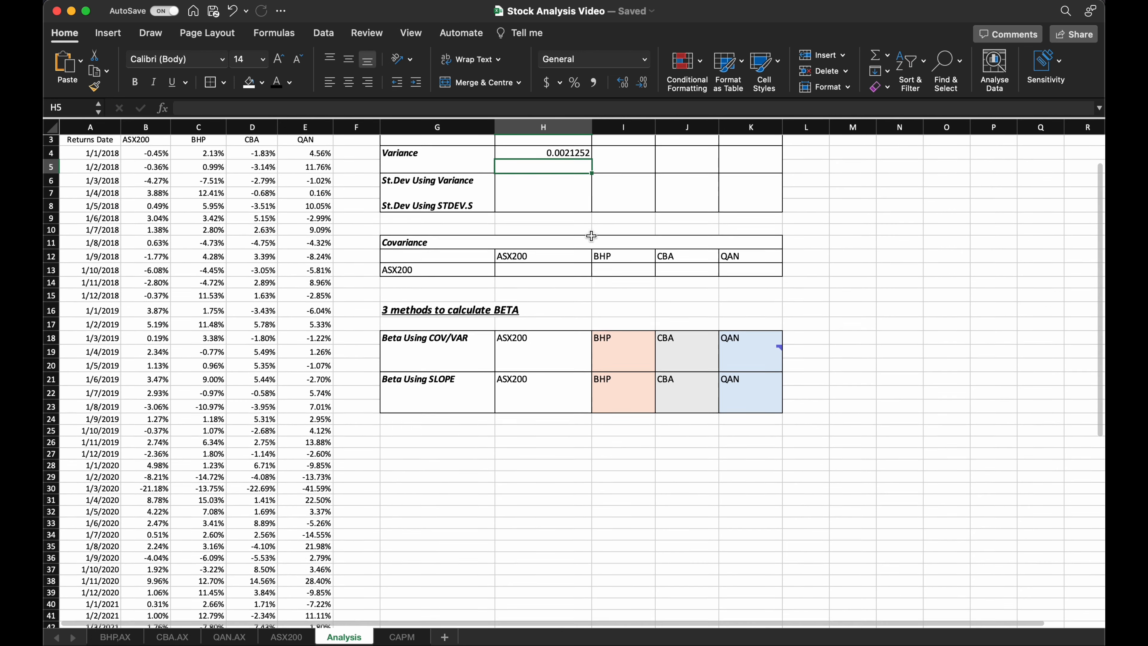
left_click(573, 206)
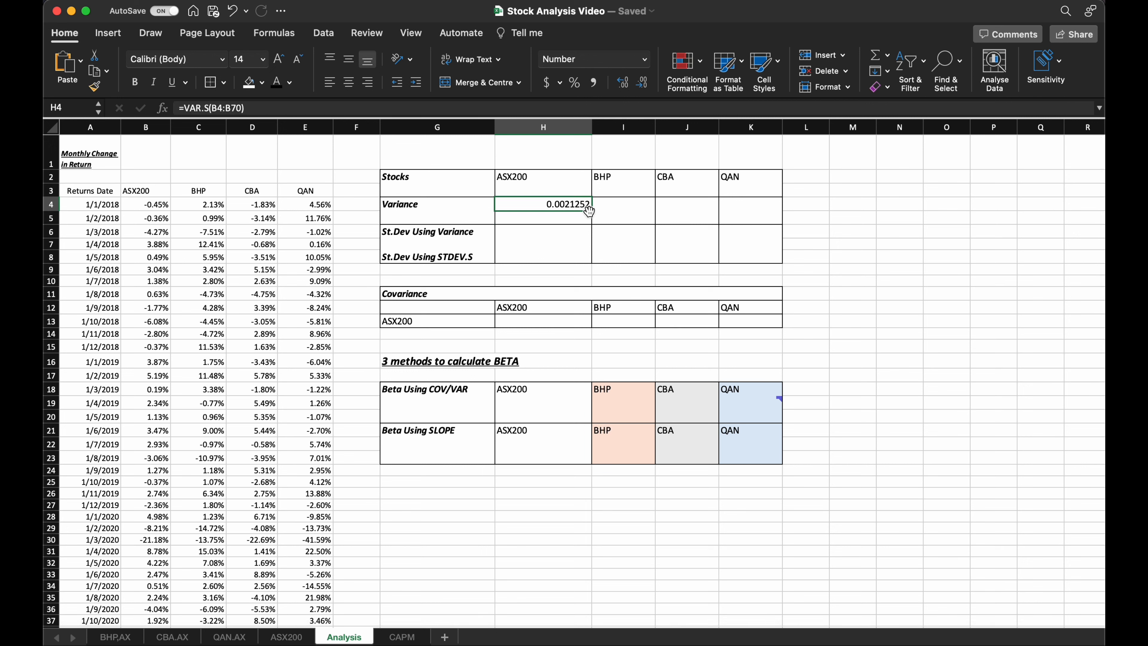
left_click_drag(591, 212, 759, 211)
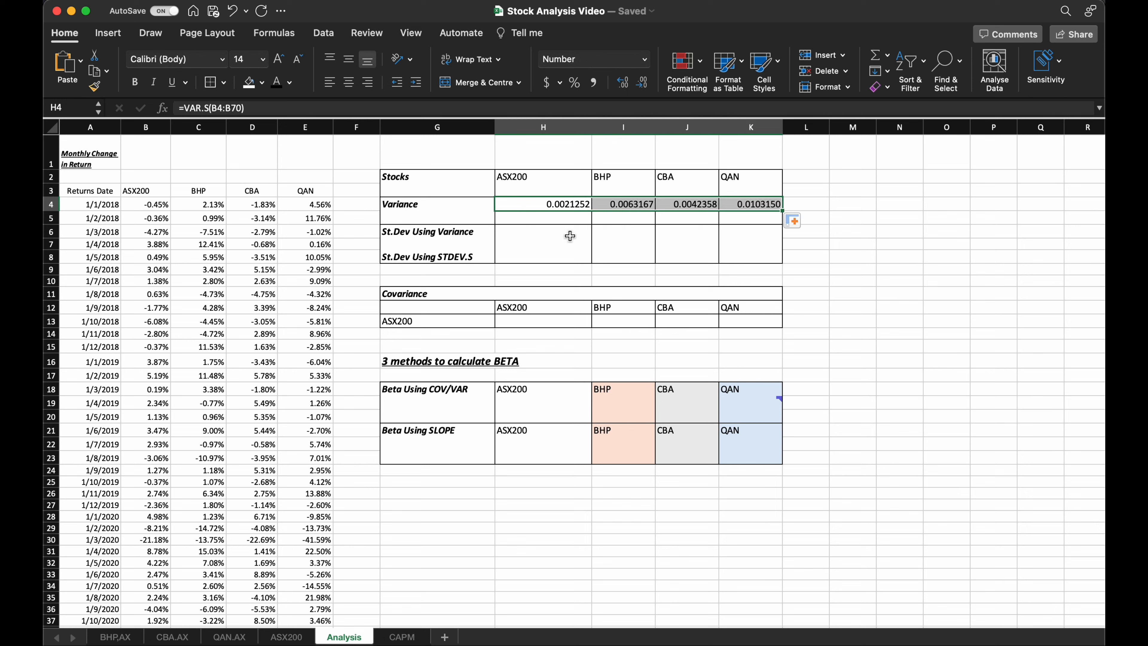
Calculate the standard deviation from the variance in H6 with =SQRT(H4) and fill it across to K6.
left_click(538, 233)
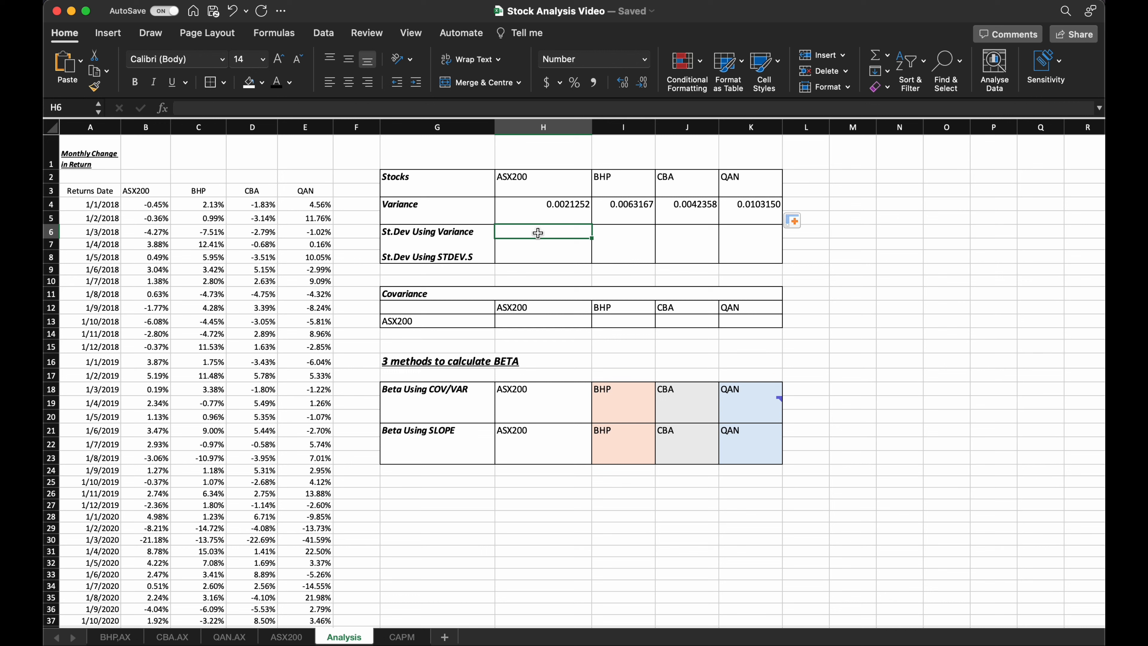
type("=")
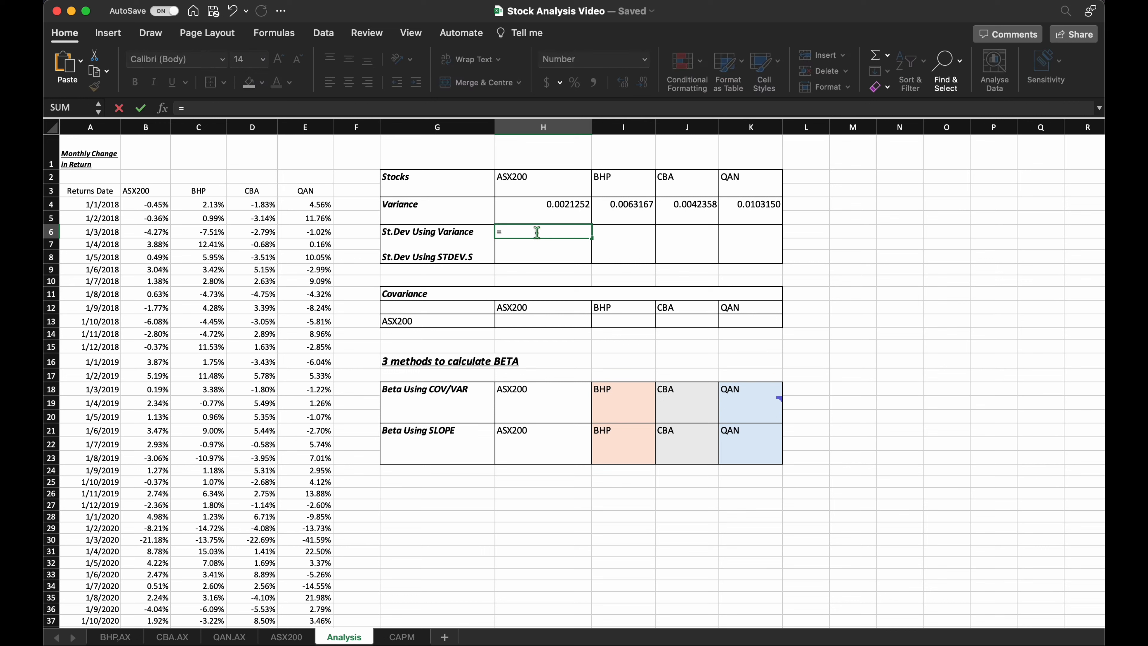
type("sq")
double_click(525, 252)
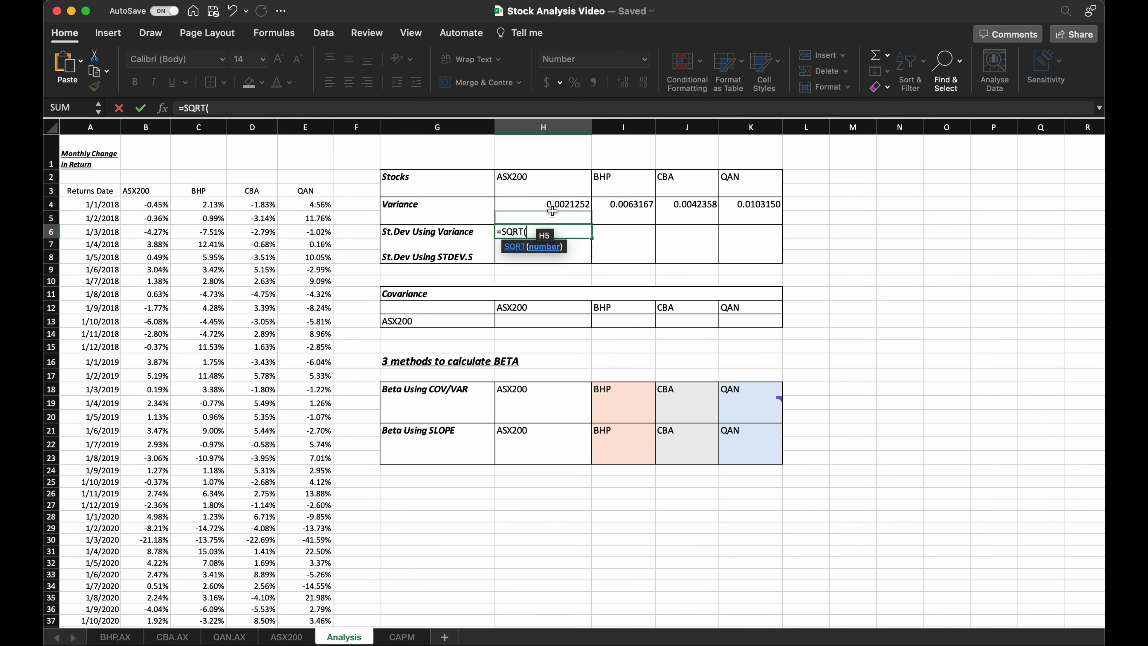
left_click(558, 205)
key("Return")
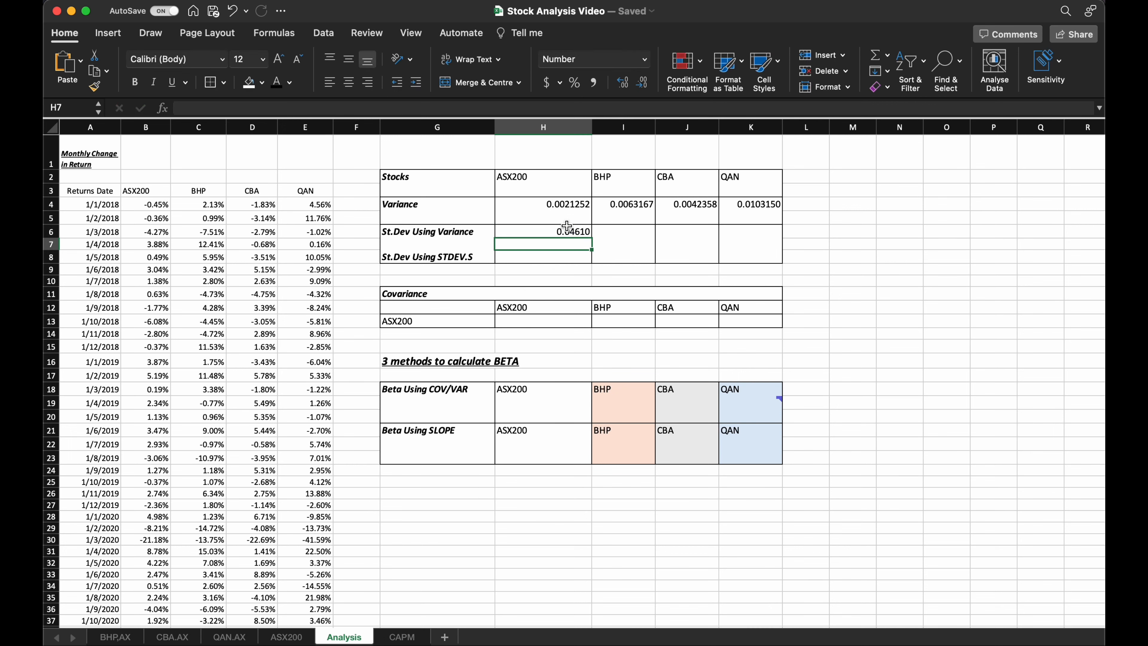
left_click(563, 231)
left_click_drag(590, 238, 728, 239)
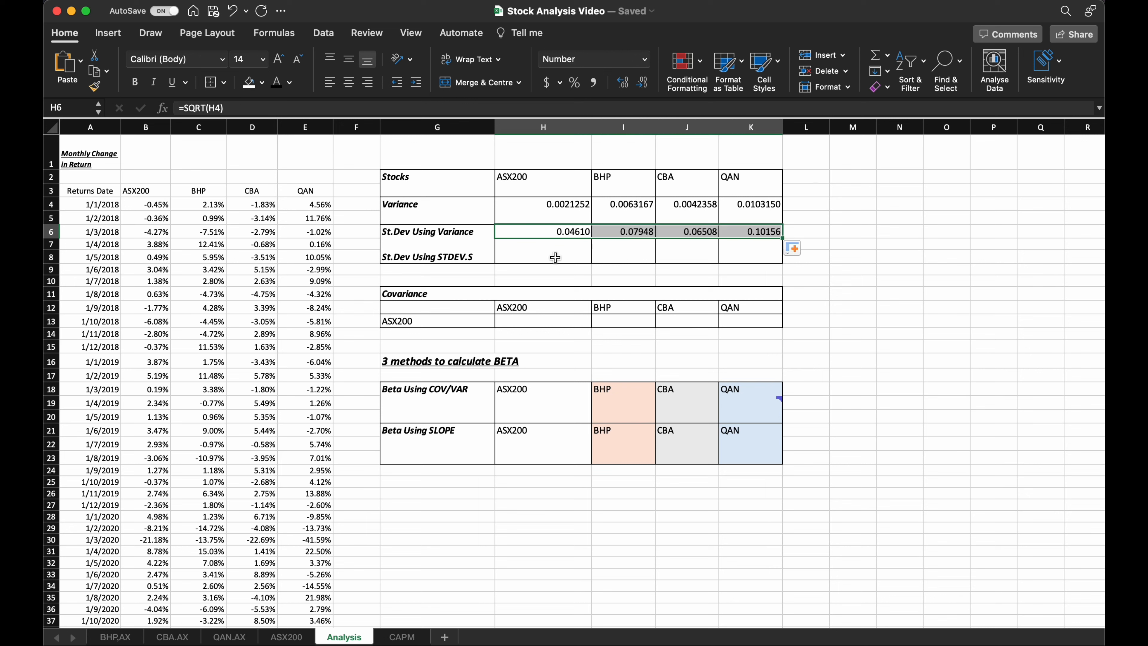
Enter =STDEV.S(B4:B70) in H8 to calculate the ASX200 standard deviation directly from its returns.
left_click(555, 257)
type("=")
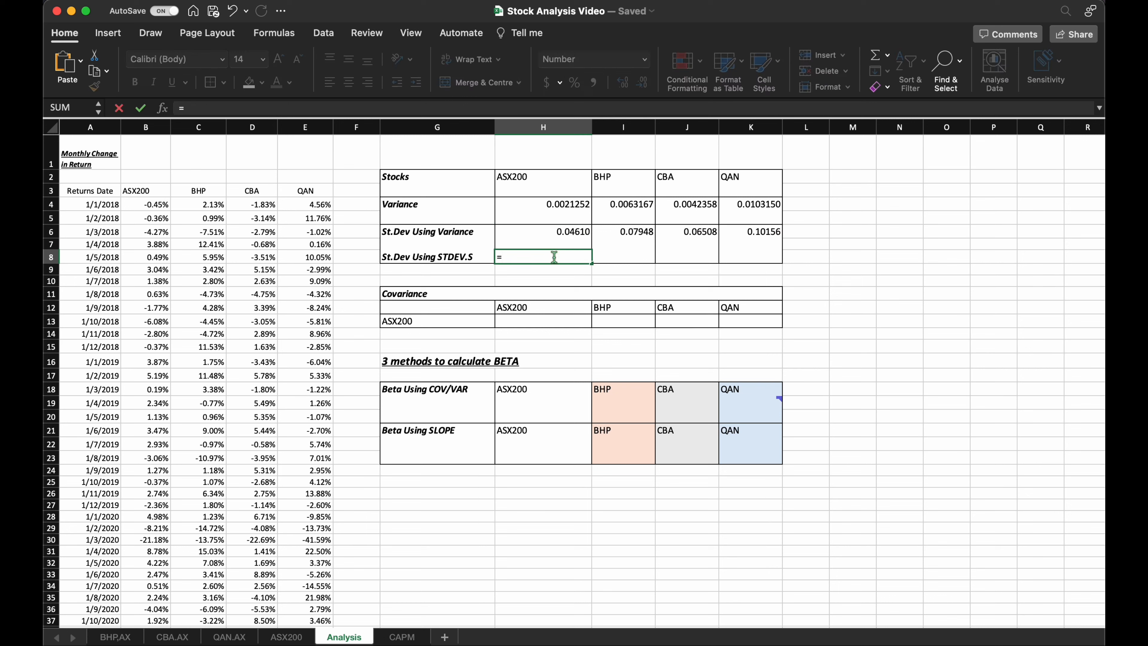
type("std")
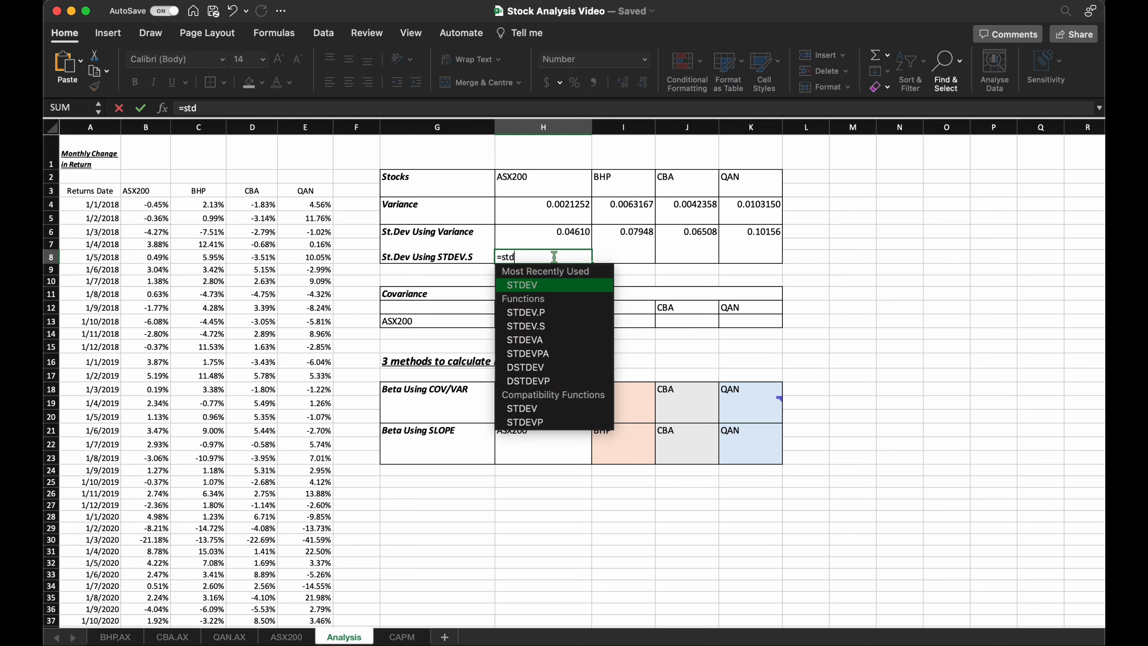
double_click(553, 326)
left_click_drag(154, 203, 154, 203)
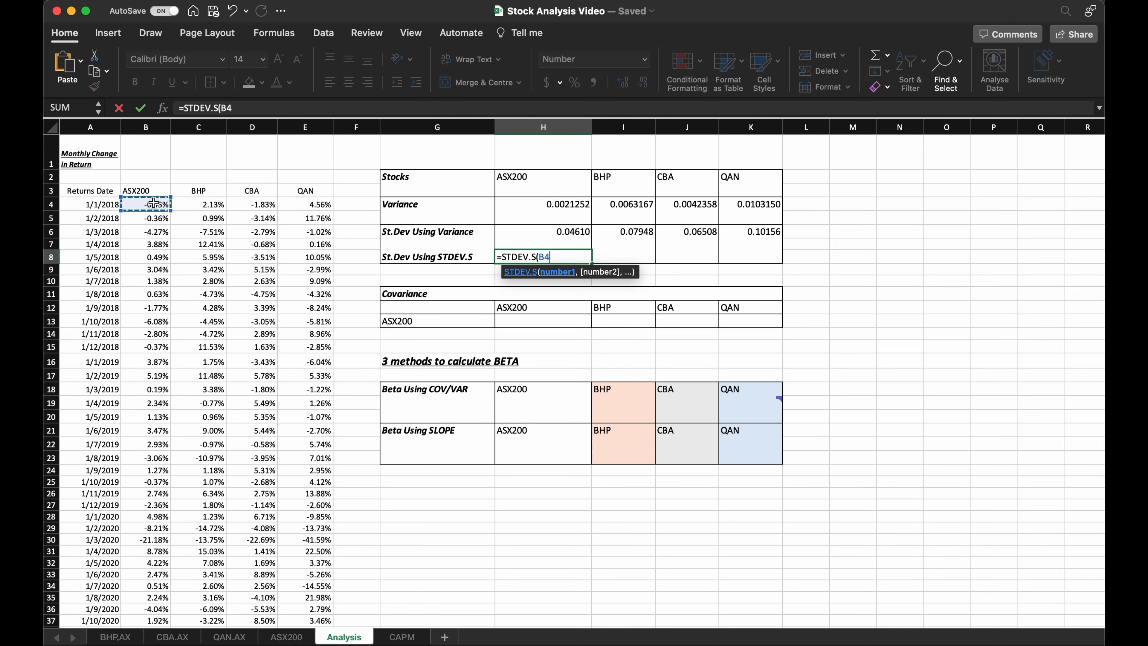
key("ctrl+shift+Down")
key("Return")
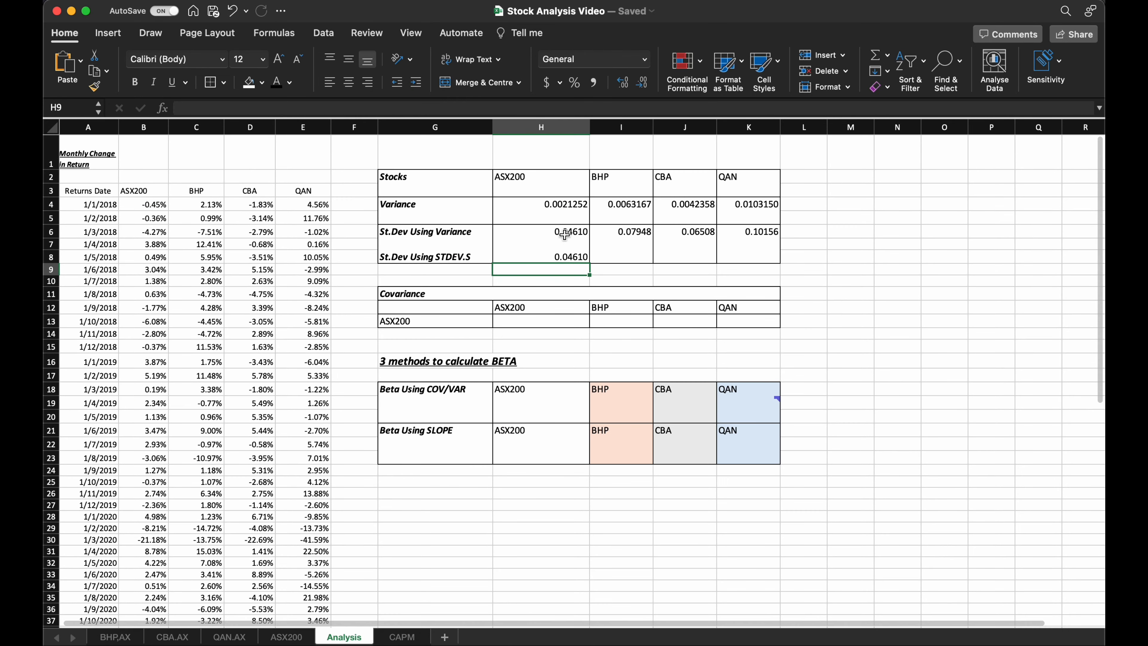
Fill the STDEV.S formula from H8 across to K8 and compare the two standard deviation rows.
left_click_drag(565, 234, 574, 256)
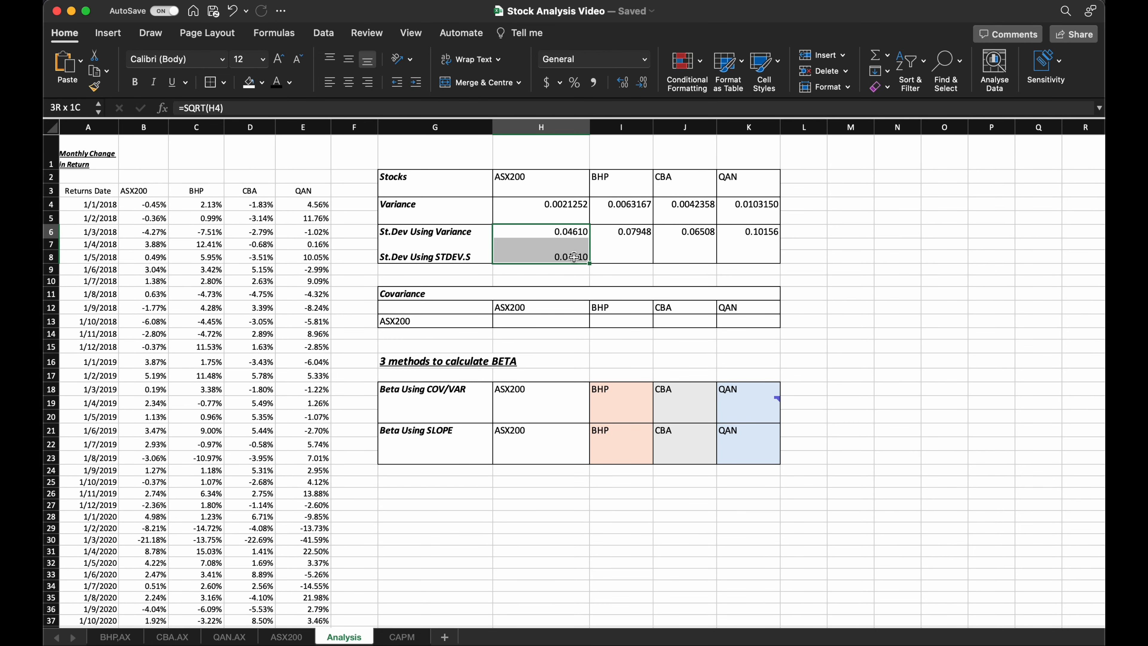
left_click(574, 259)
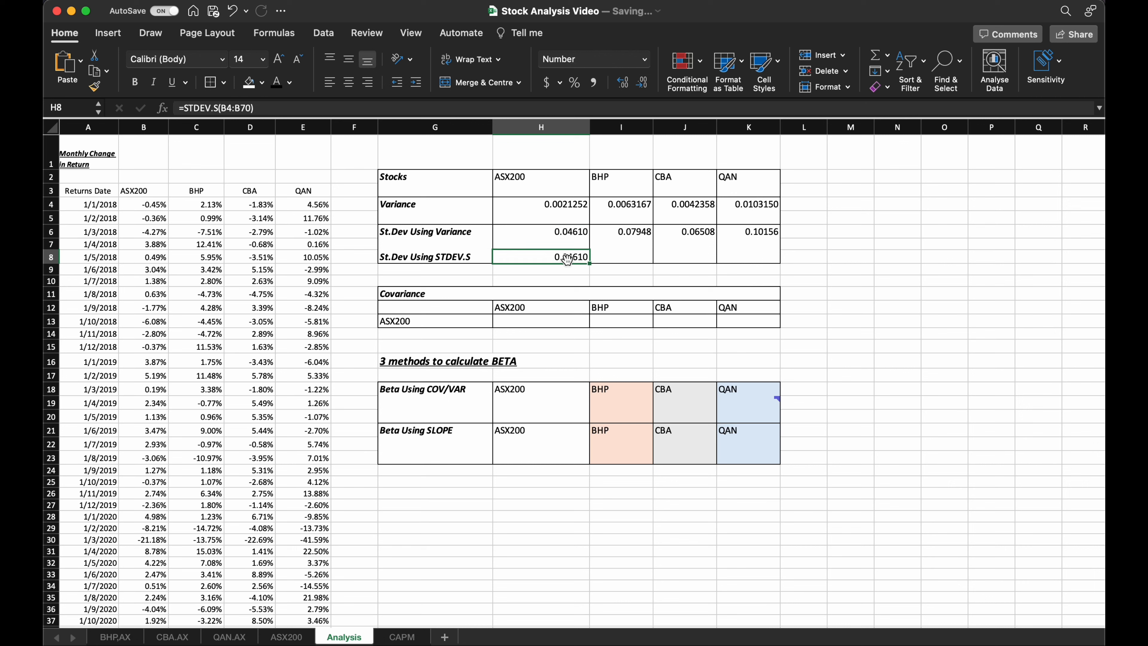
left_click_drag(595, 263, 764, 260)
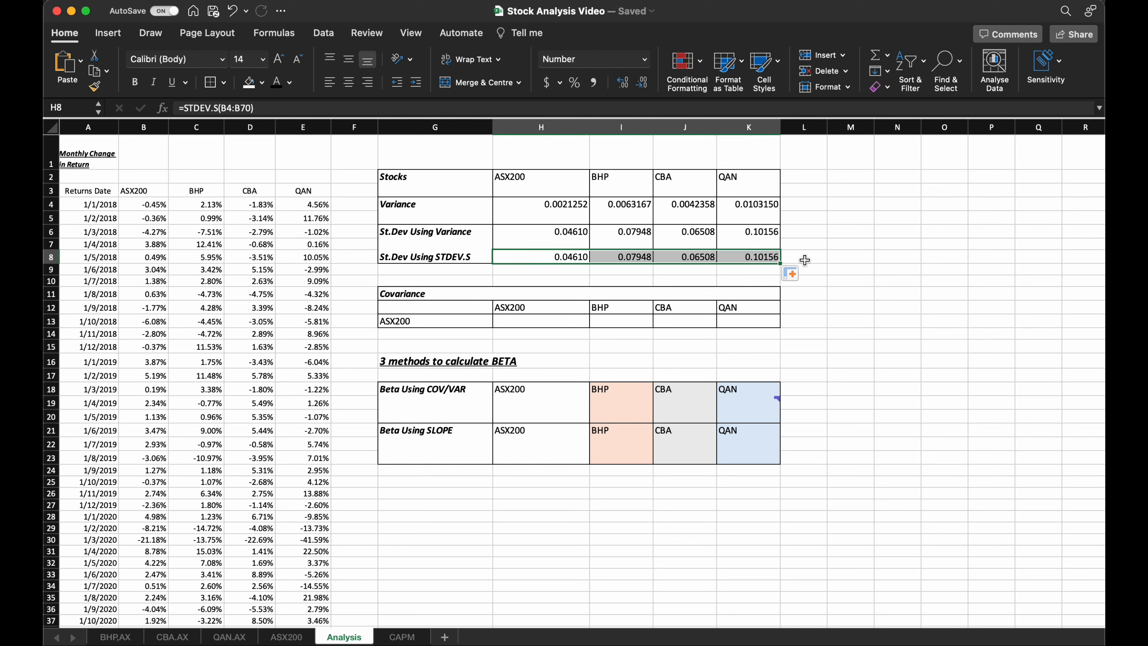
left_click(809, 259)
left_click_drag(565, 231, 746, 258)
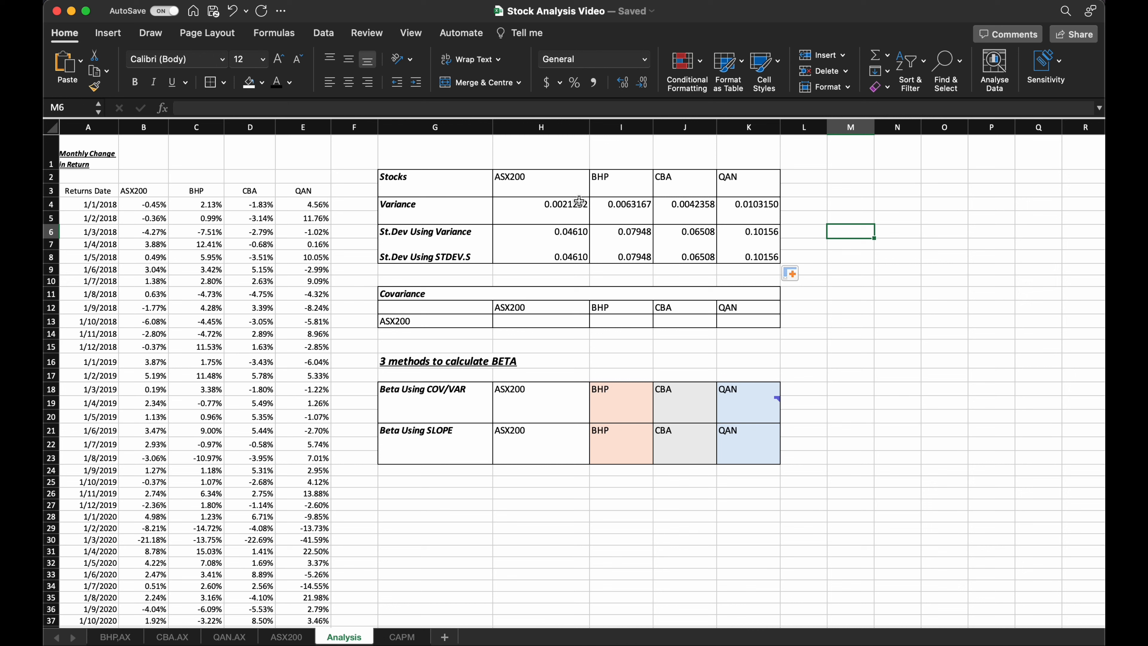
Build the covariance formula =COVARIANCE.S(B4:B70,B4:B70) in H13 using the ASX200 returns for both arrays.
left_click(515, 322)
type("=cov")
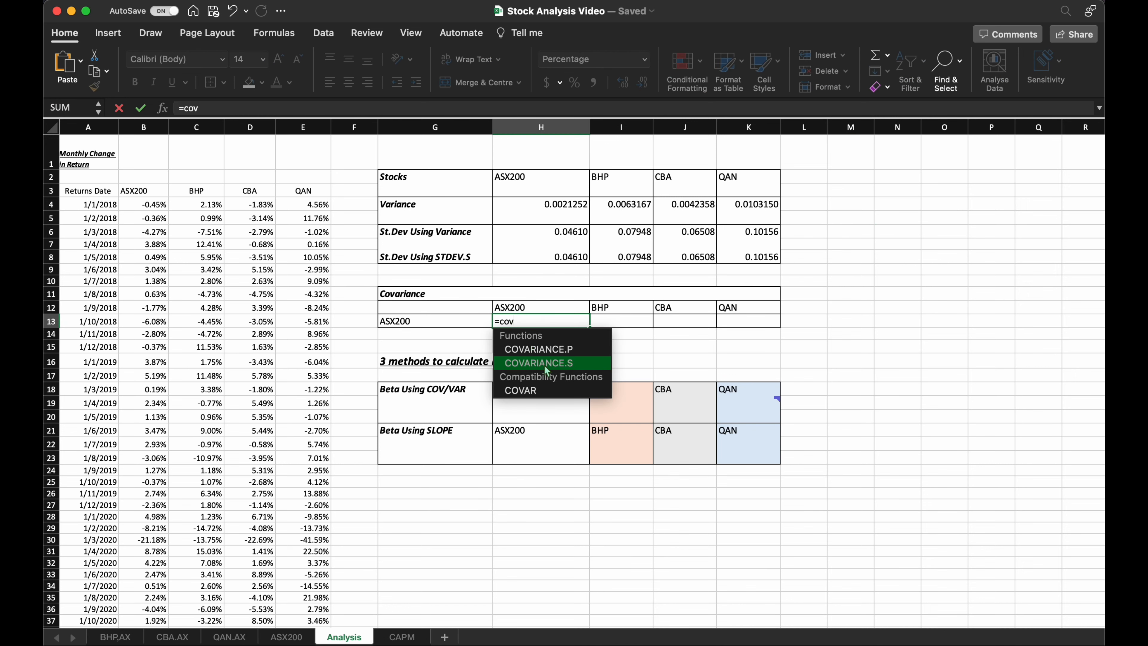
double_click(533, 363)
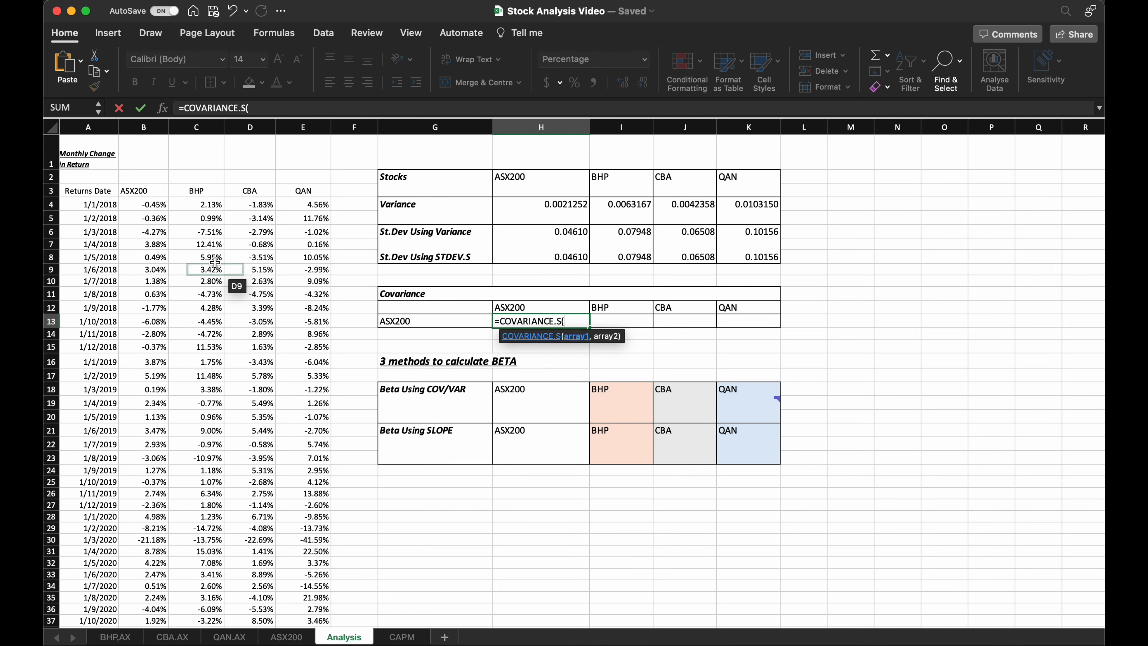
left_click(140, 203)
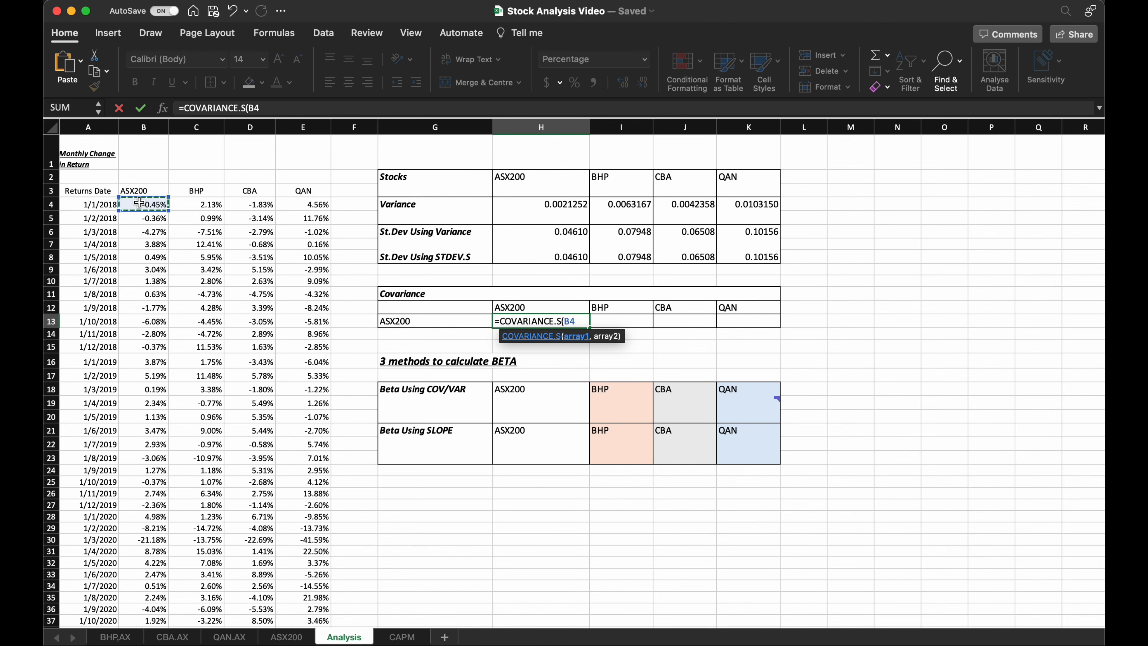
key("super+shift+Down")
type(",")
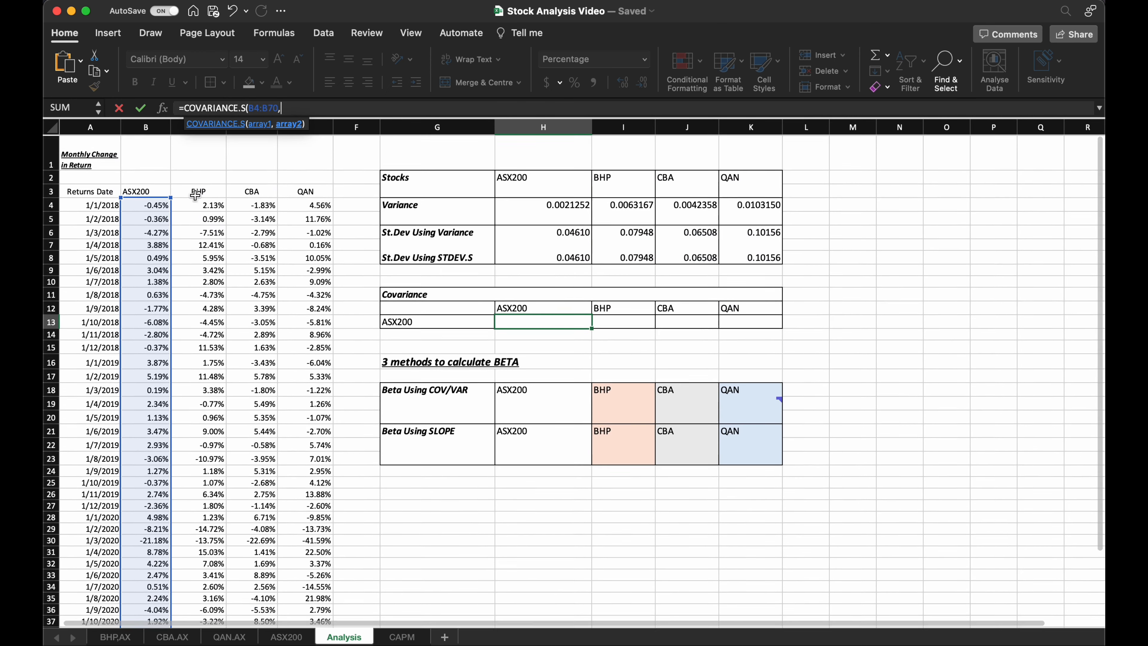
left_click(151, 206)
key("super+shift+Down")
scroll(233, 284, "up", 10)
Lock the first array of the covariance formula as $B$4:$B$70 and enter the formula.
left_click(250, 109)
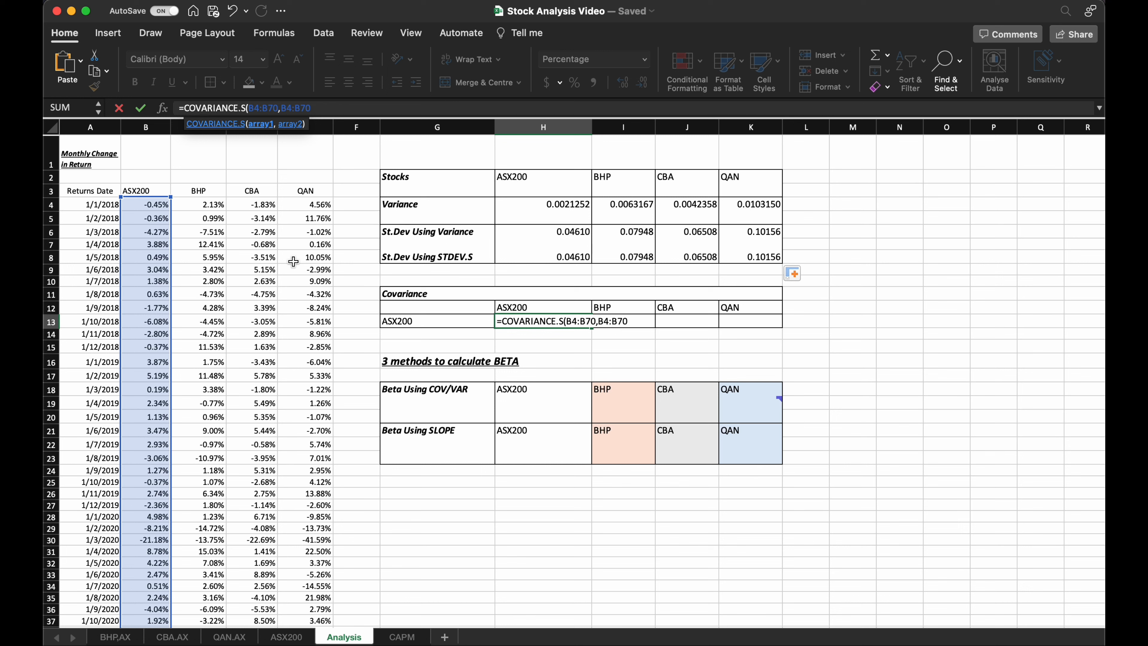
type("$B$")
type("$B$")
key("Return")
Fill the covariance formula from H13 across the BHP, CBA and QAN columns to K13.
left_click(559, 324)
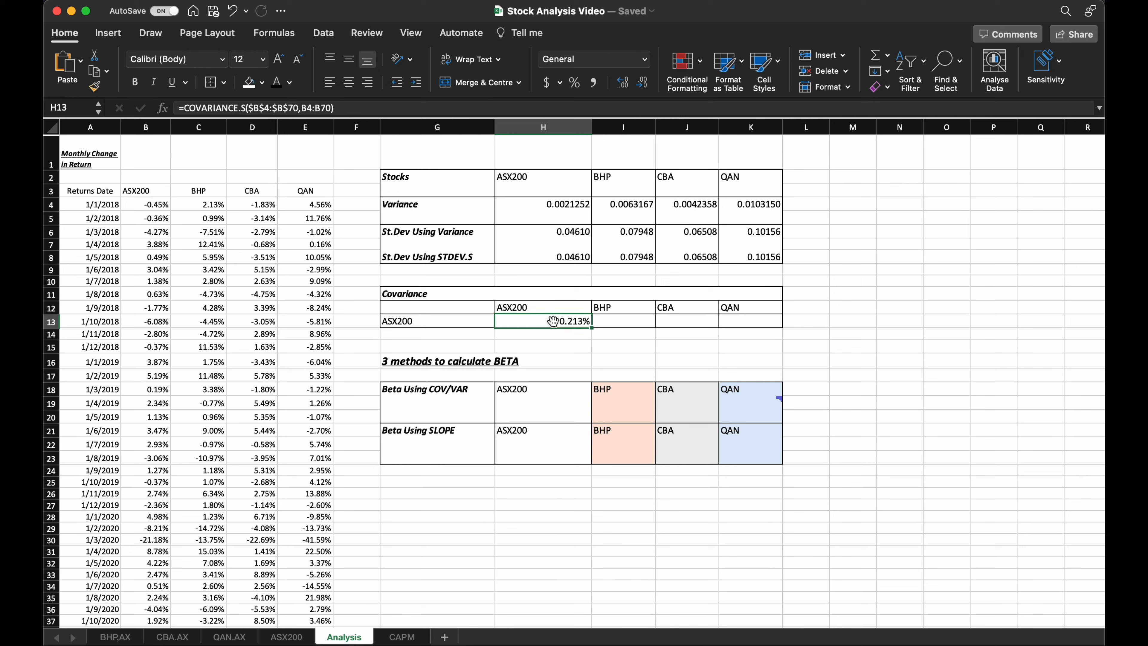
left_click_drag(593, 328, 810, 311)
left_click(842, 335)
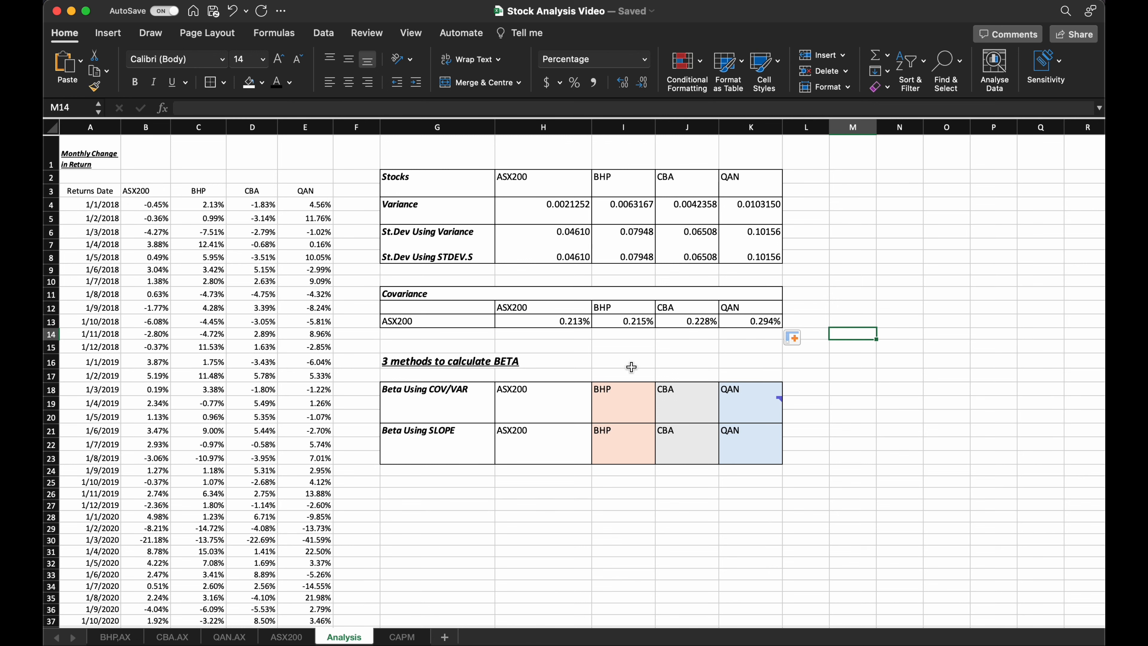
left_click(639, 369)
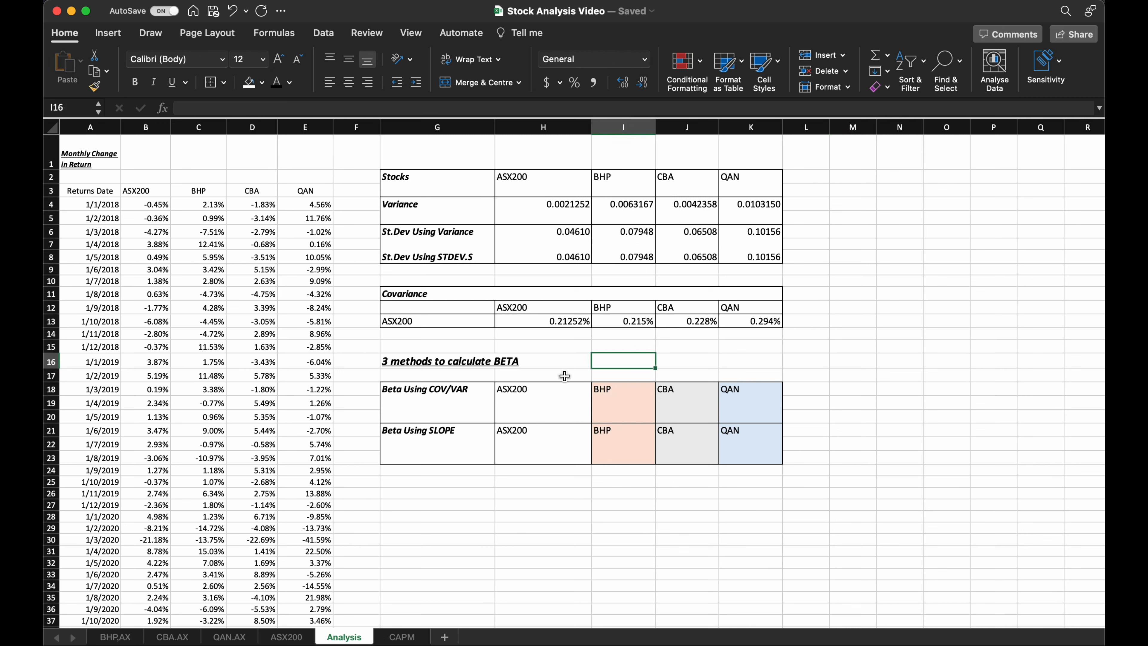
Calculate the ASX200 beta in H19 as covariance over variance, entering =H13/$H4 with the variance column locked.
left_click(554, 402)
type("=")
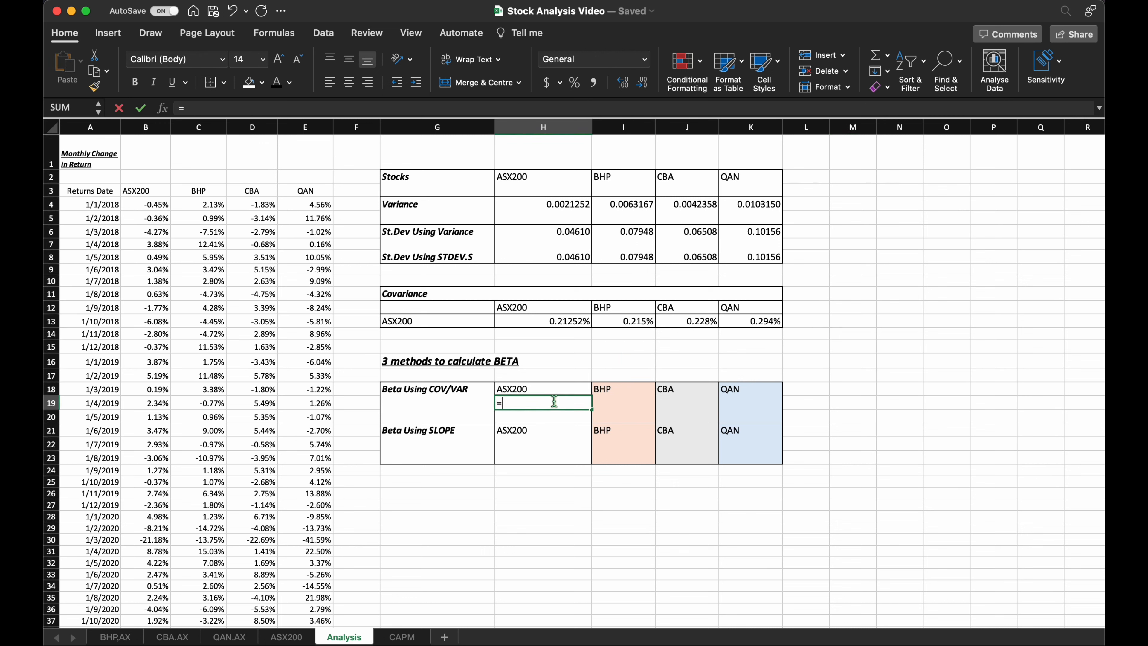
left_click(561, 320)
type("/")
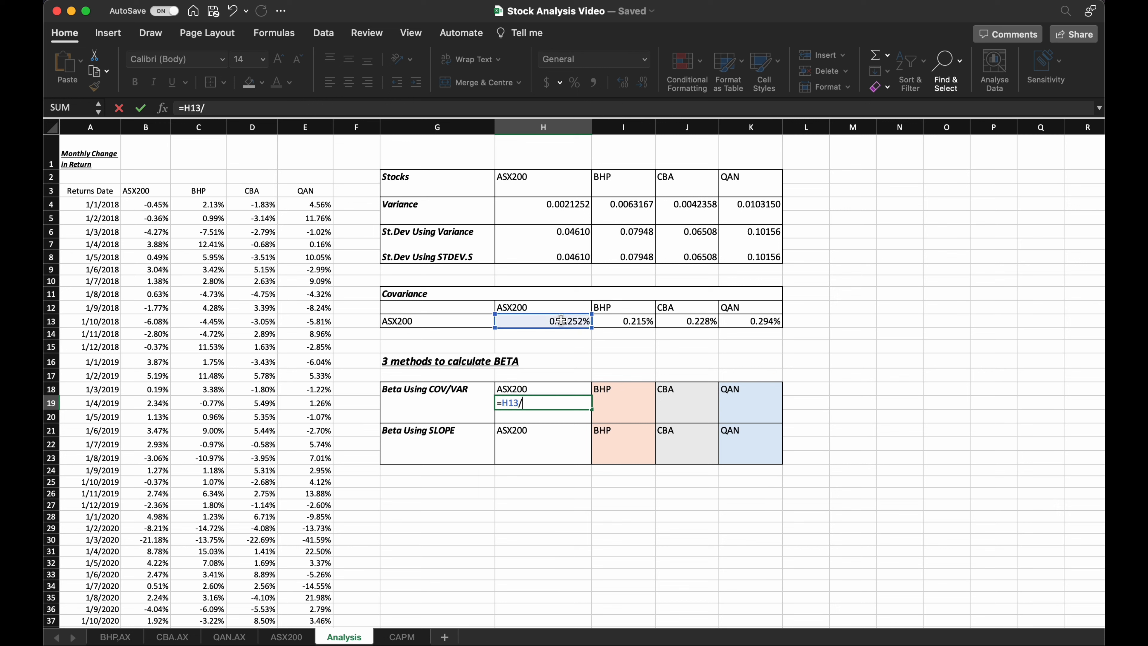
left_click(563, 208)
left_click(524, 406)
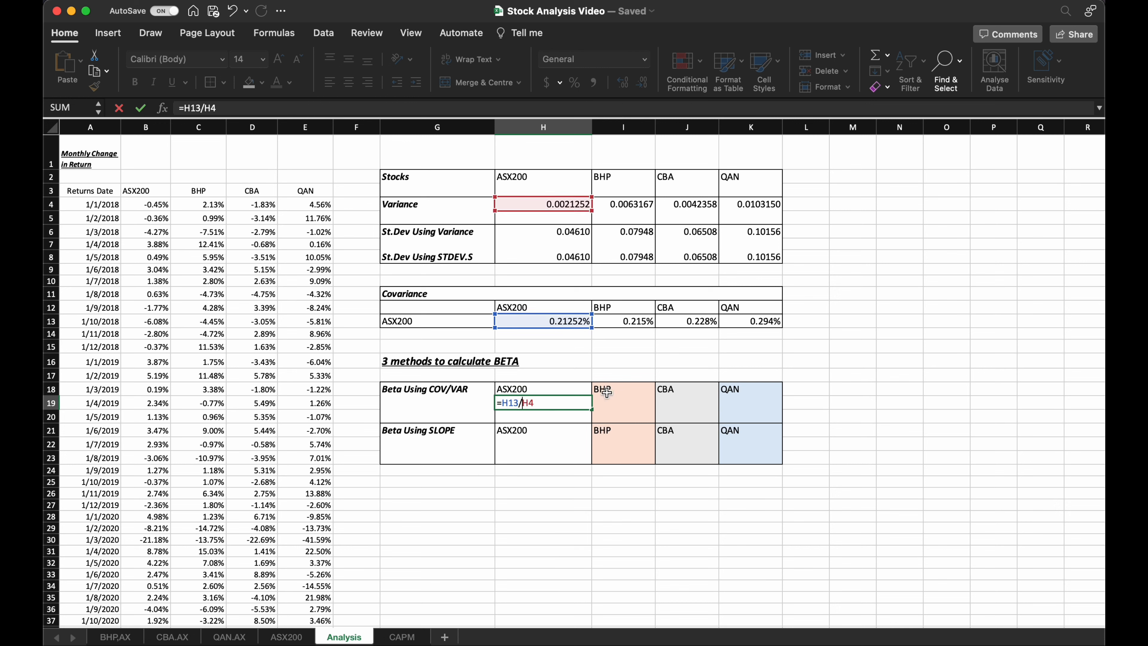
type("$H$")
key("Return")
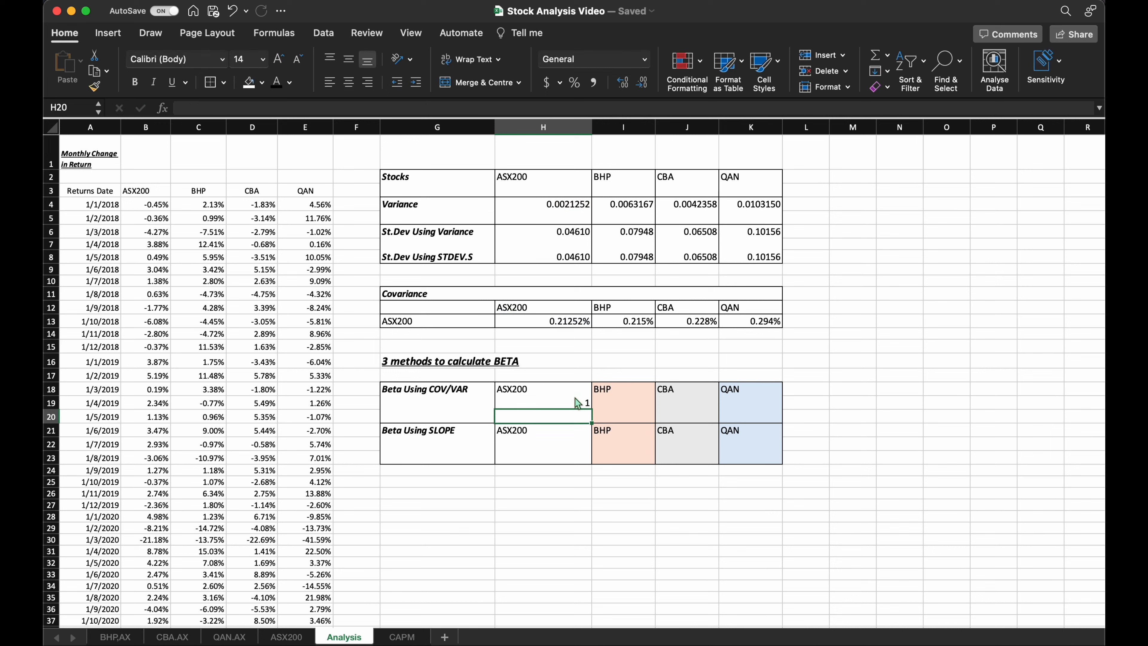
Fill the ASX200 covariance-over-variance beta formula from H19 across the BHP, CBA and QAN columns to K19.
left_click(561, 401)
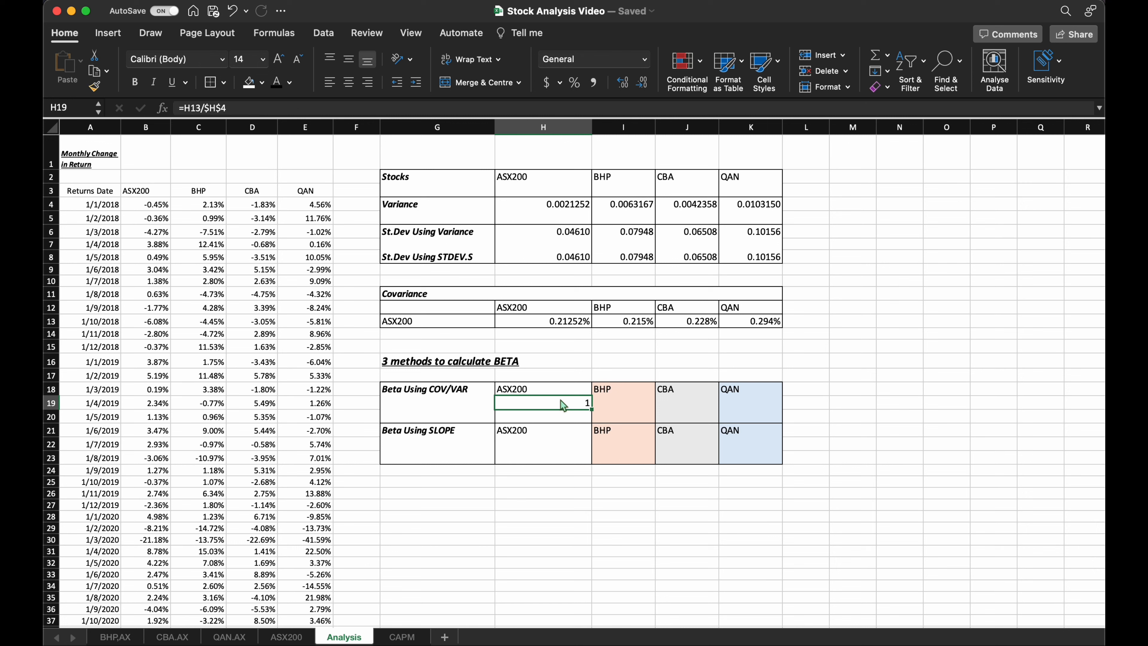
left_click_drag(591, 408, 769, 404)
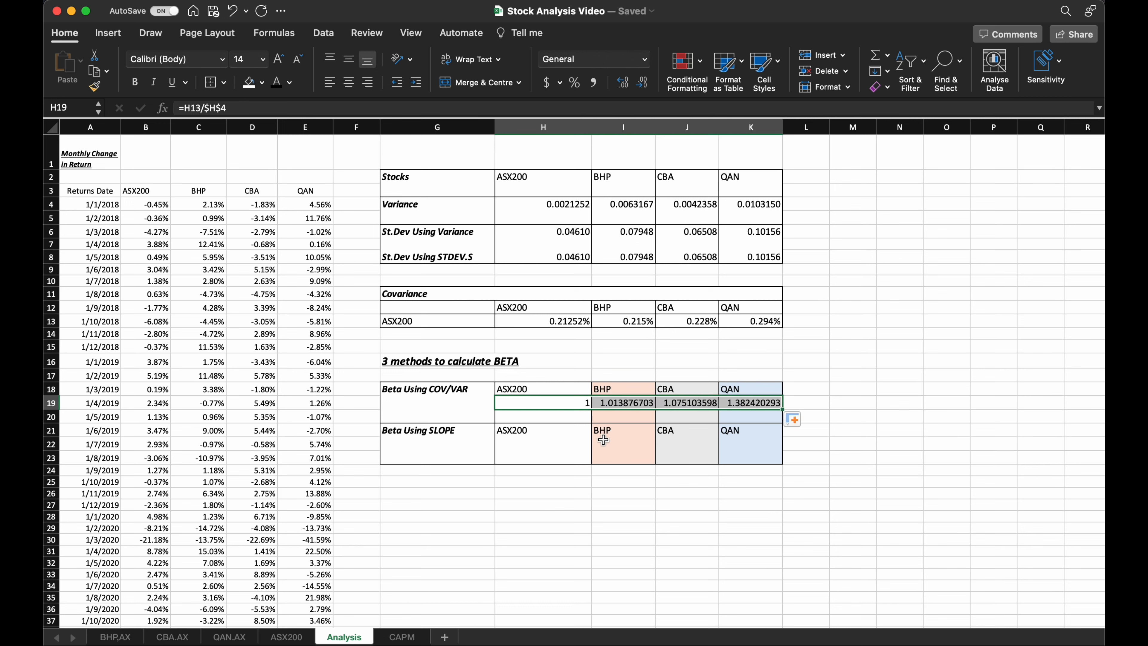
left_click(557, 445)
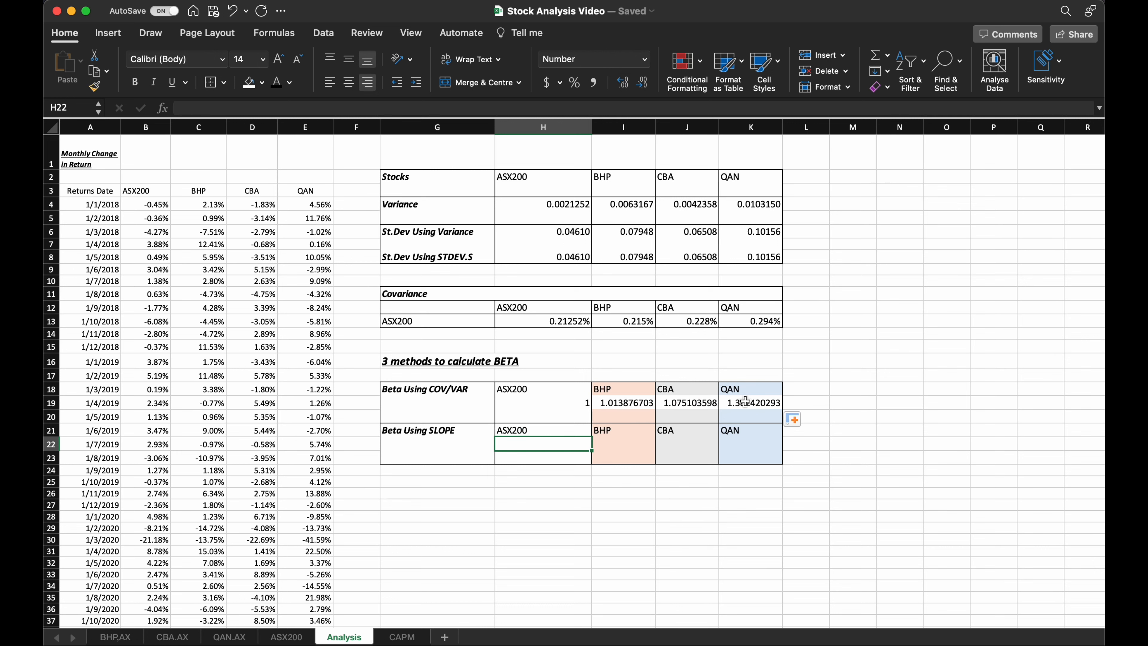
left_click(629, 404)
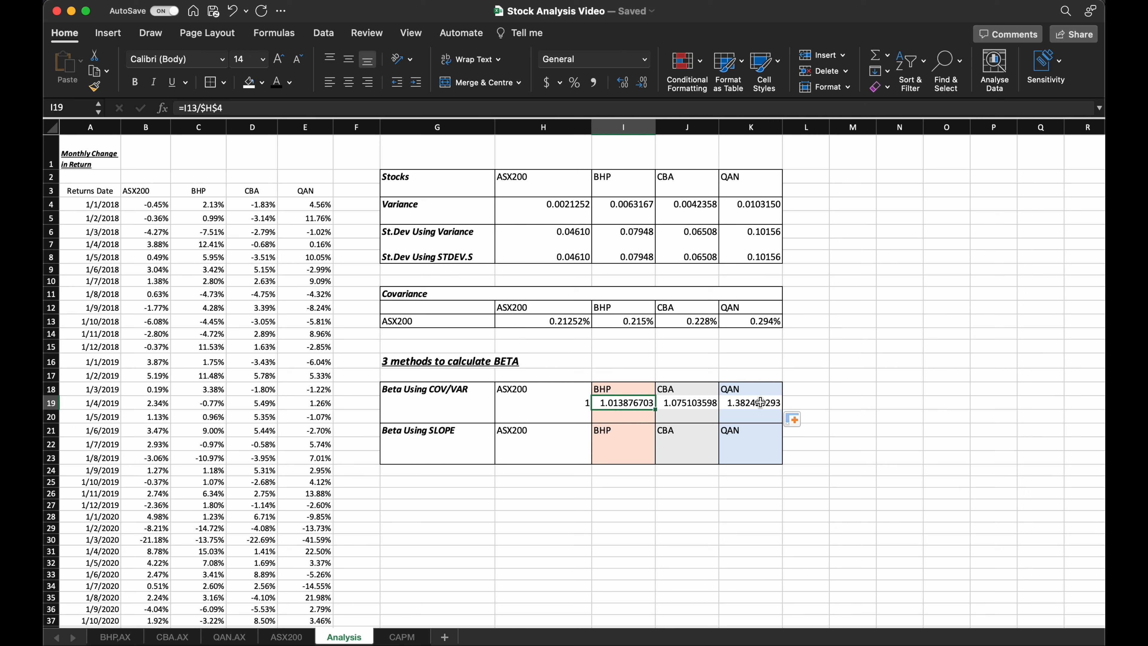
Build the formula =SLOPE(B4:B70,B4:B70) in H22 using the ASX200 returns for both known_ys and known_xs.
left_click(536, 441)
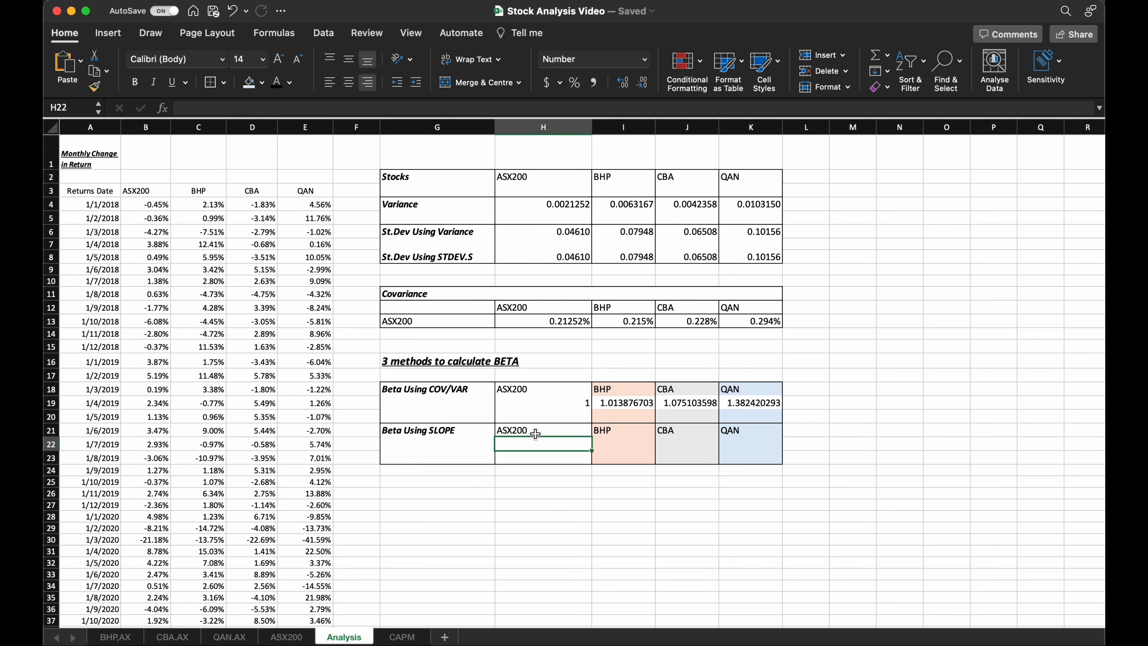
type("=")
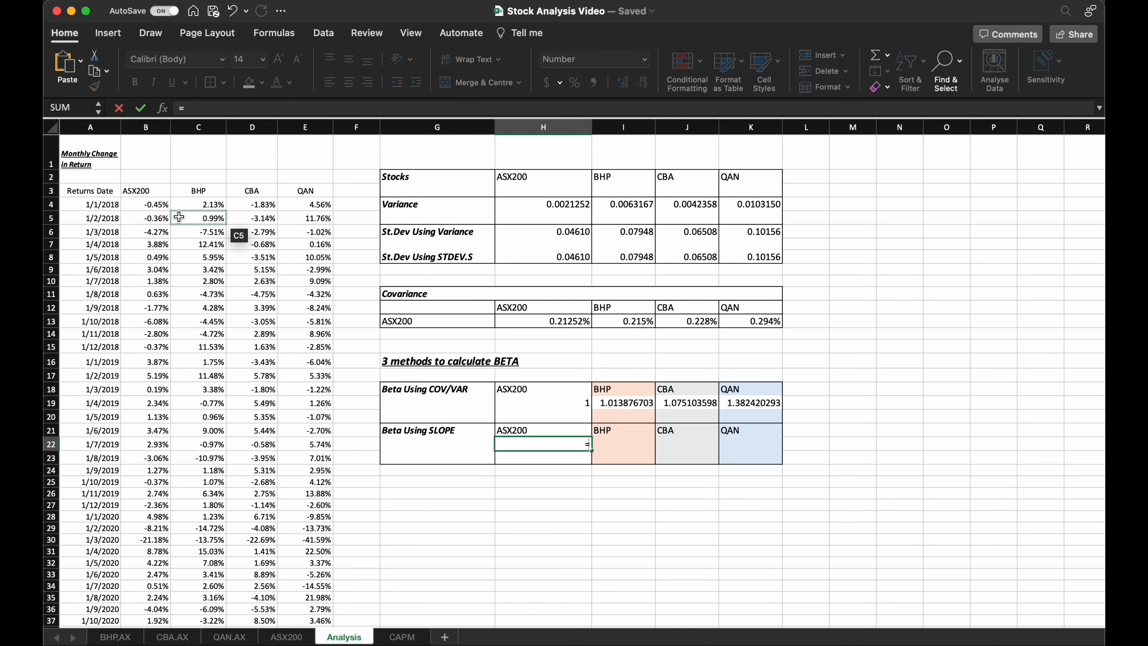
type("slope")
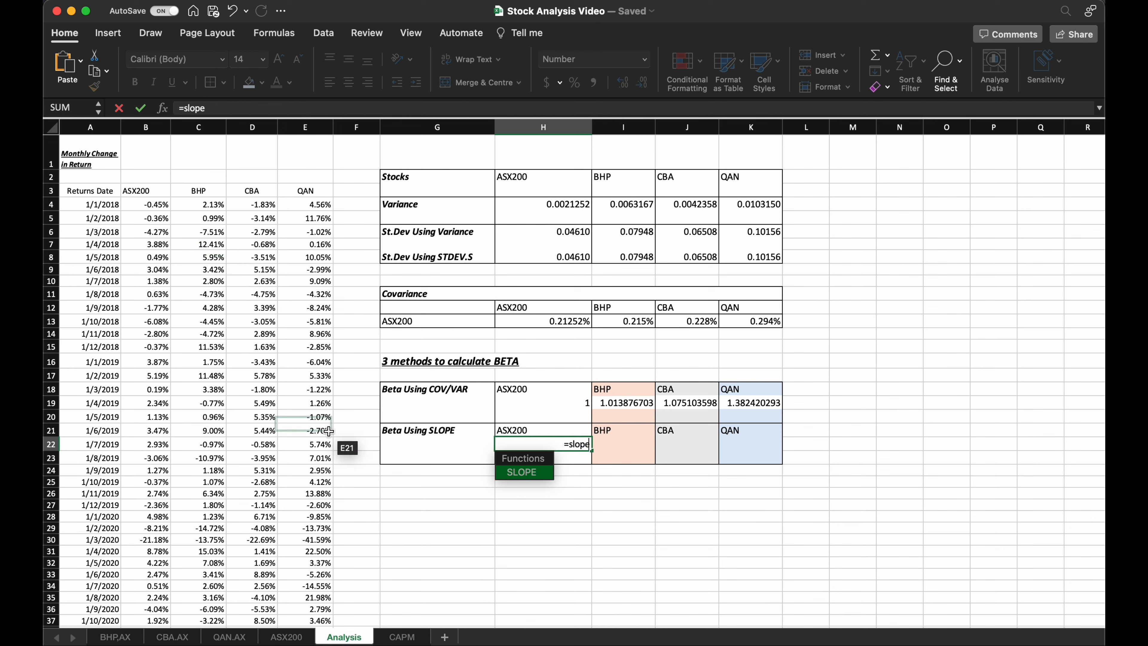
left_click(526, 476)
left_click(139, 205)
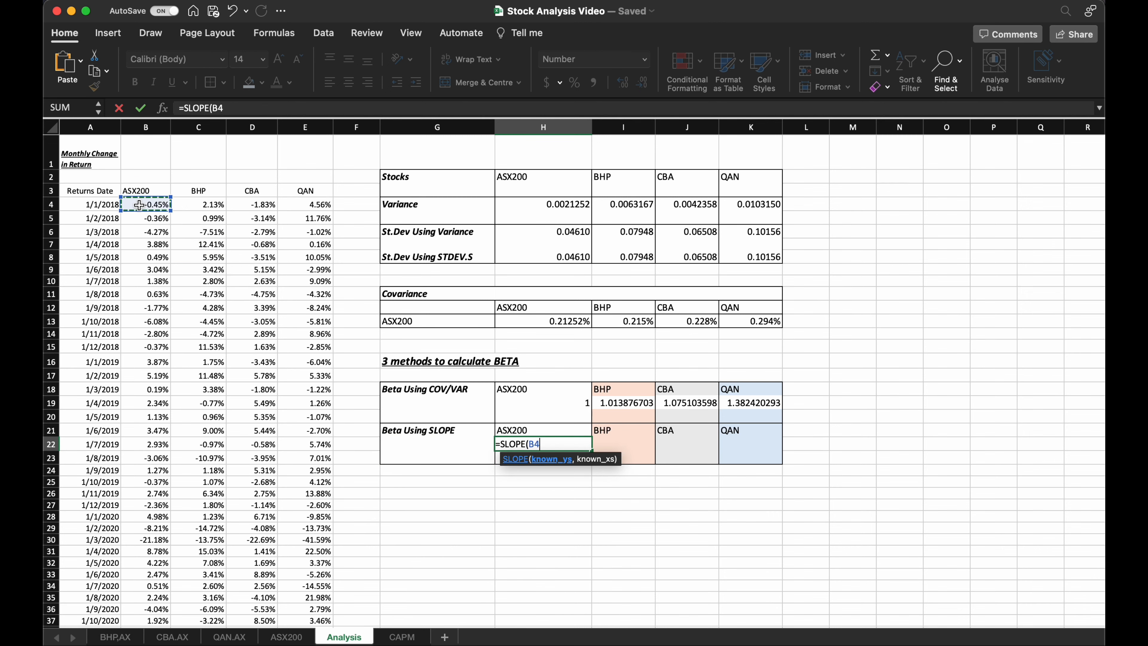
key("super+shift+Down")
scroll(605, 530, "up", 15)
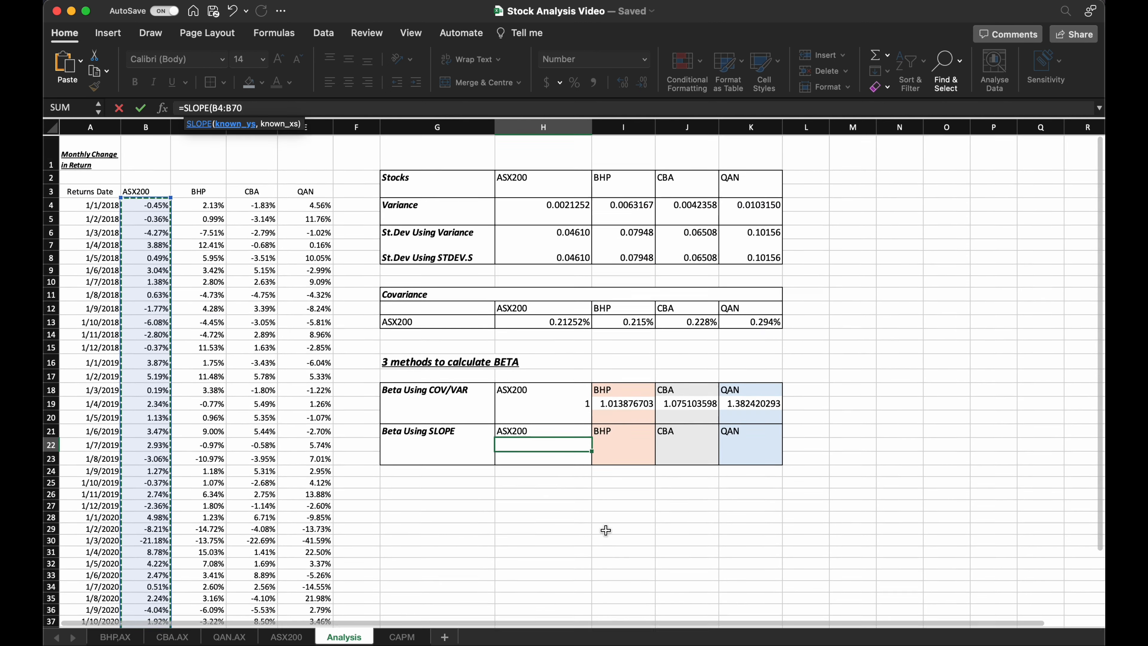
type(",")
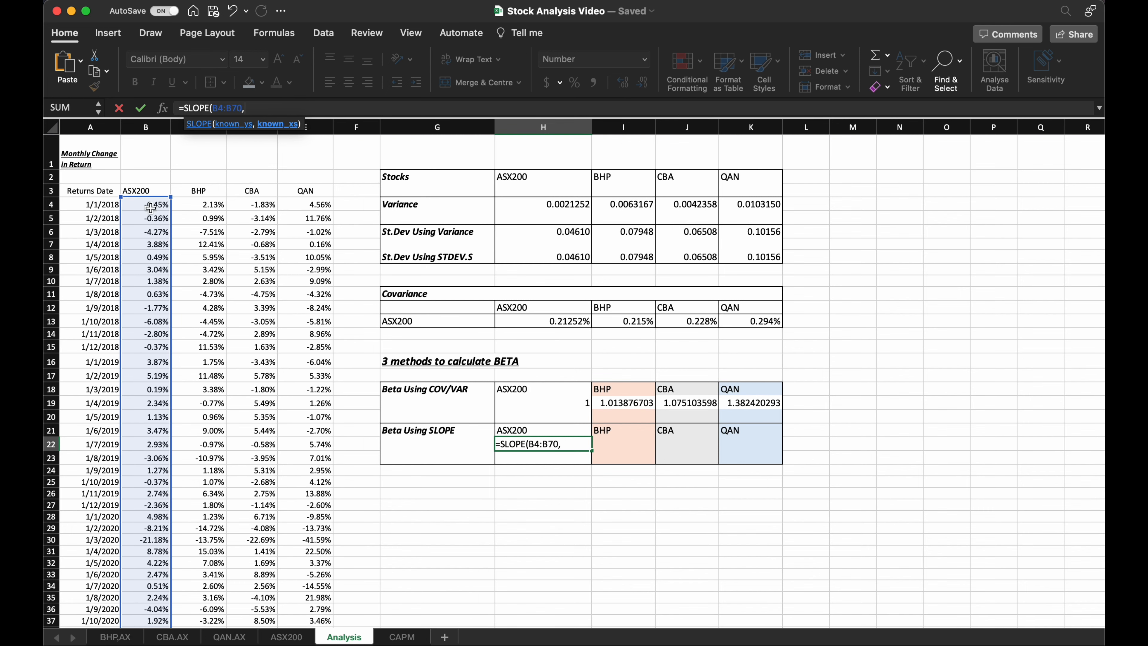
left_click(149, 207)
key("super+shift+Down")
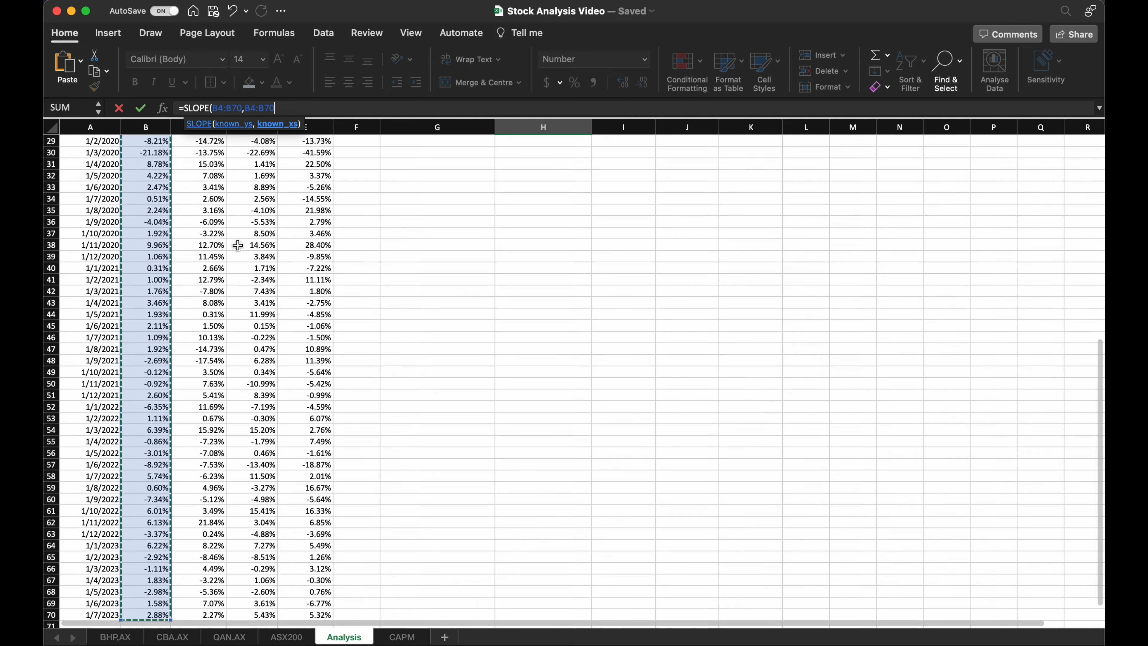
scroll(465, 415, "up", 15)
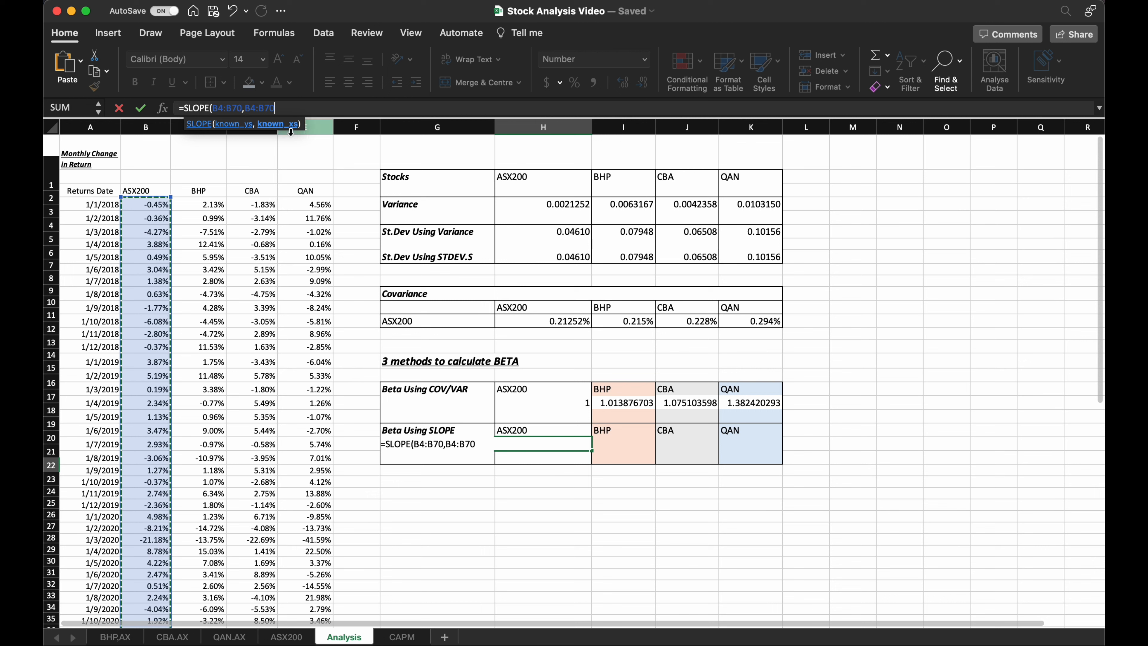
Lock the known_xs range of the SLOPE formula as $B$4:$B$70 and enter the formula.
left_click(245, 108)
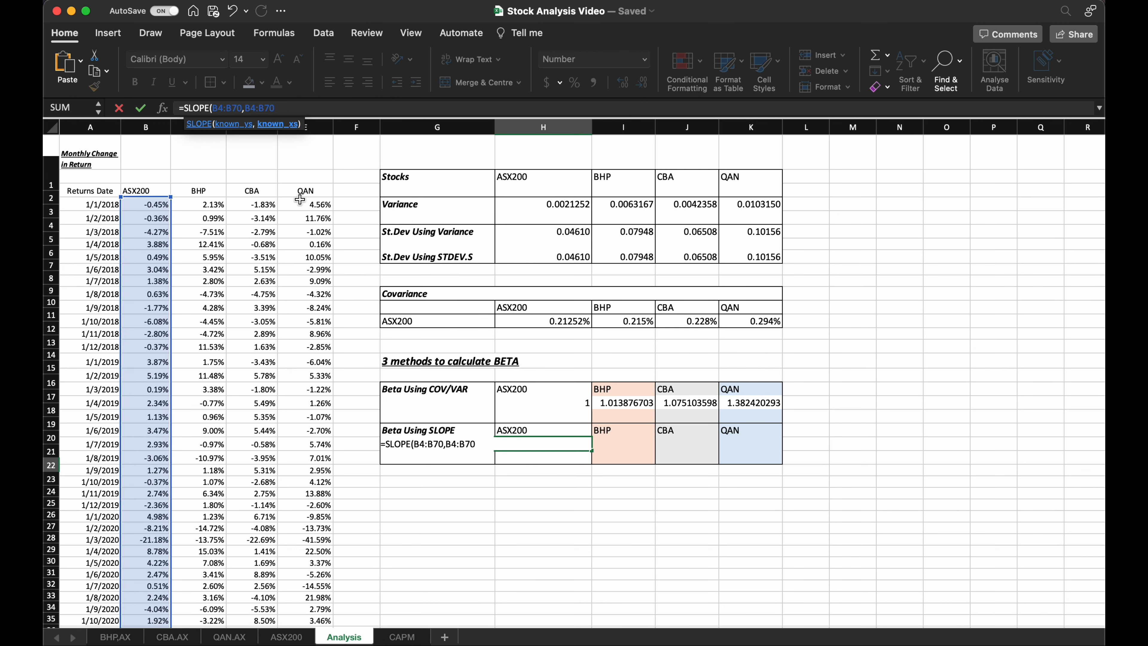
type("$$$$")
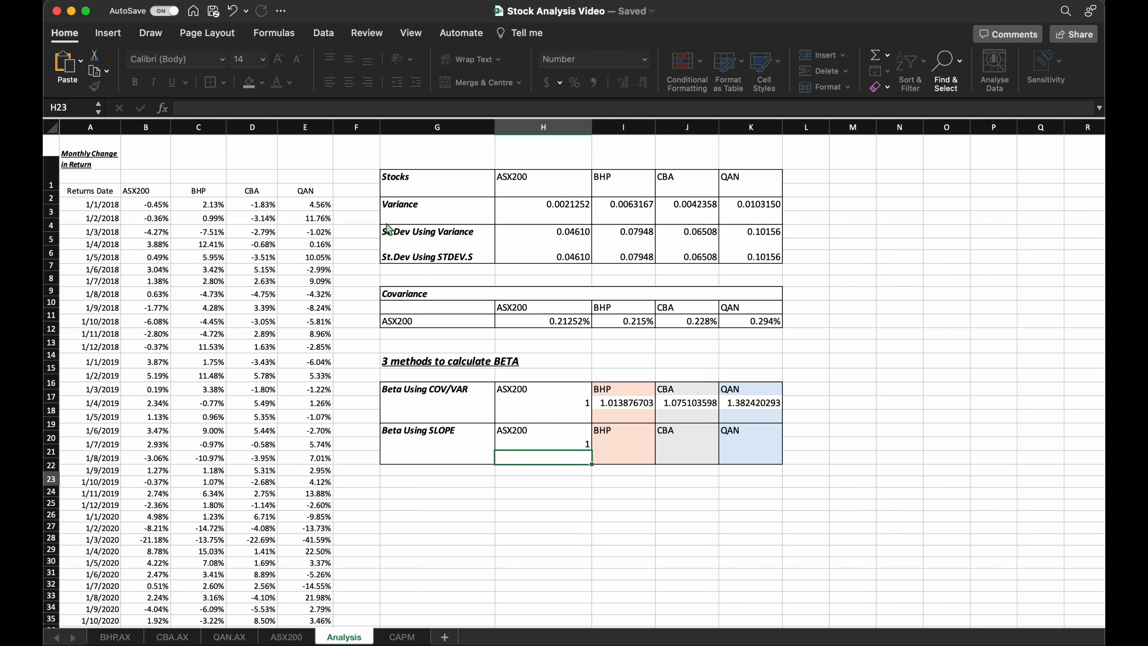
key("Return")
Fill the SLOPE formula from H22 across to K22 and select the BHP, CBA and QAN results.
left_click(574, 444)
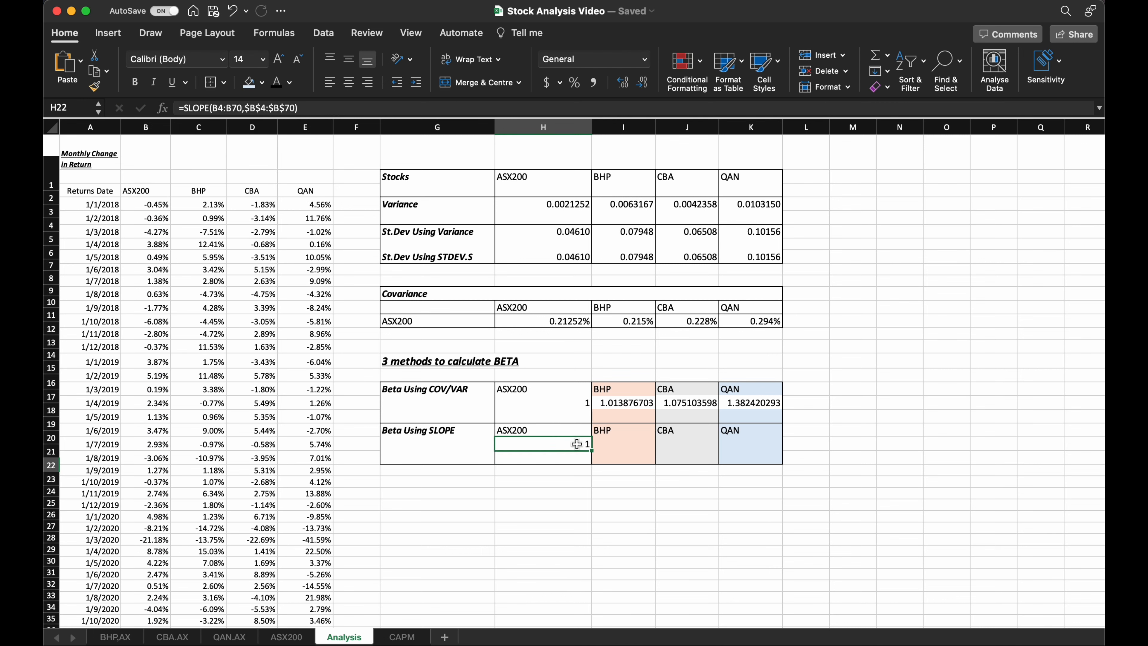
left_click_drag(591, 451, 764, 444)
left_click(644, 448)
left_click_drag(643, 448, 759, 444)
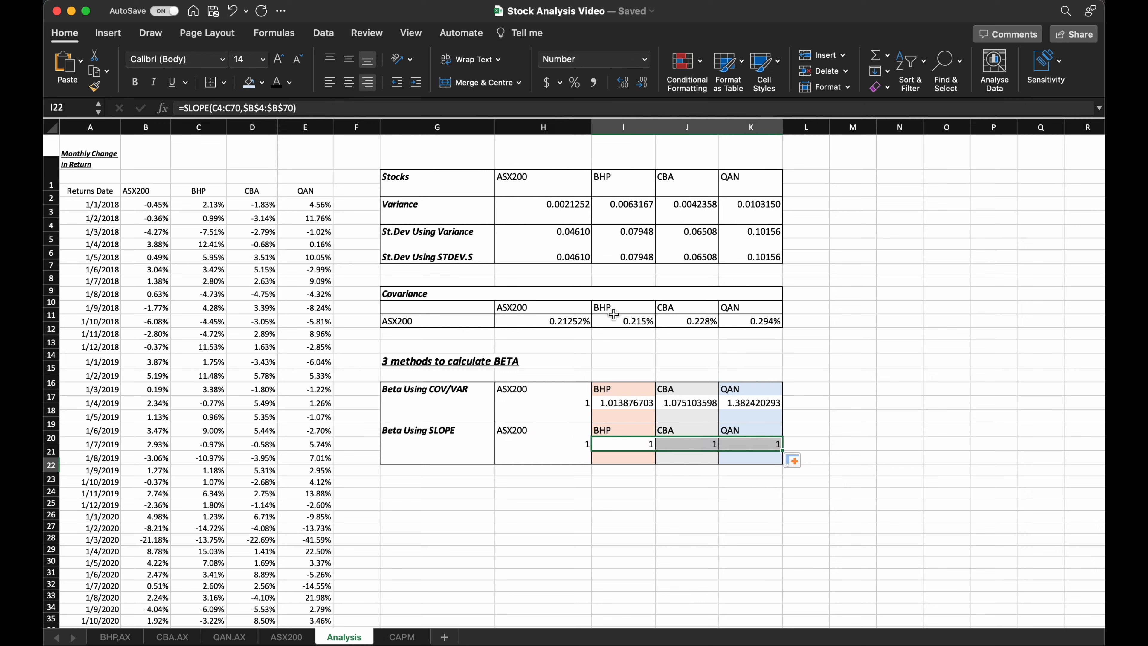
Increase the precision of the BHP, CBA and QAN slope betas in I22:K22 to nine decimal places.
left_click(620, 84)
left_click(620, 83)
left_click(620, 83)
left_click(620, 83)
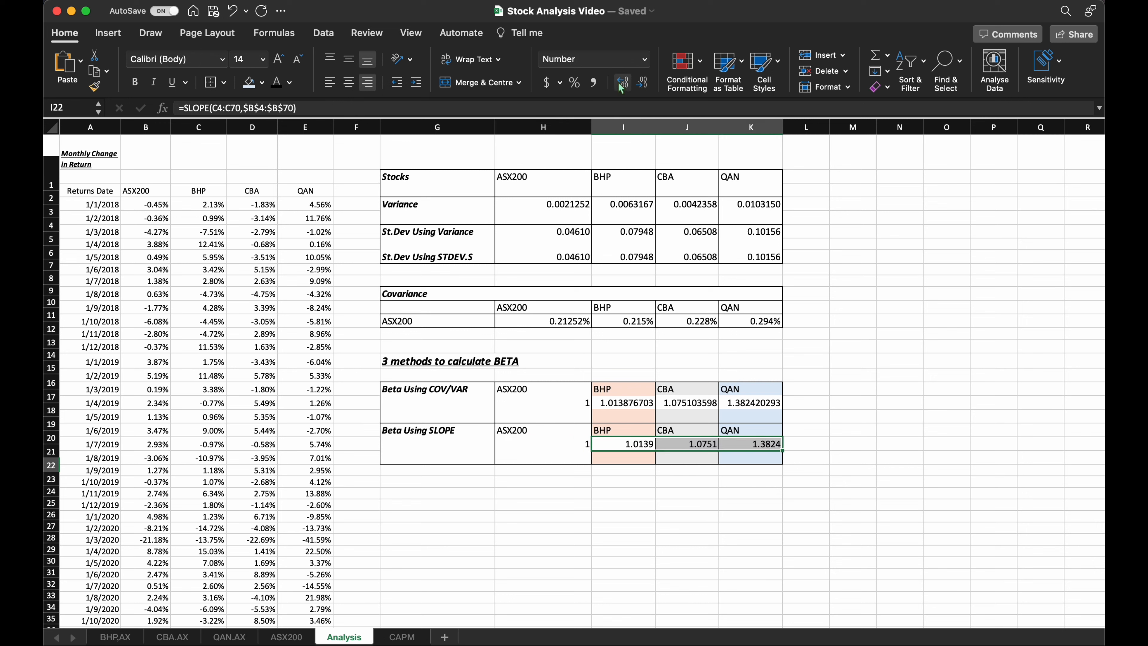
left_click(620, 83)
left_click(621, 83)
left_click(621, 85)
left_click(622, 86)
left_click(622, 85)
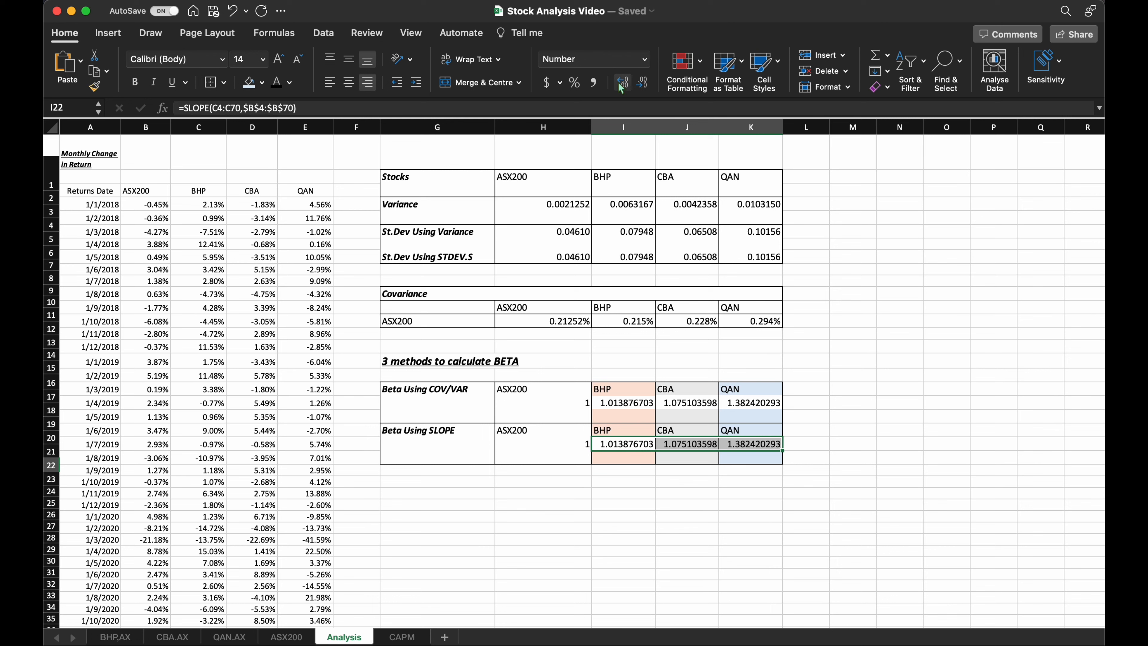
Enter the heading "Beta Using Regression" in G25 below the slope beta table.
left_click(707, 482)
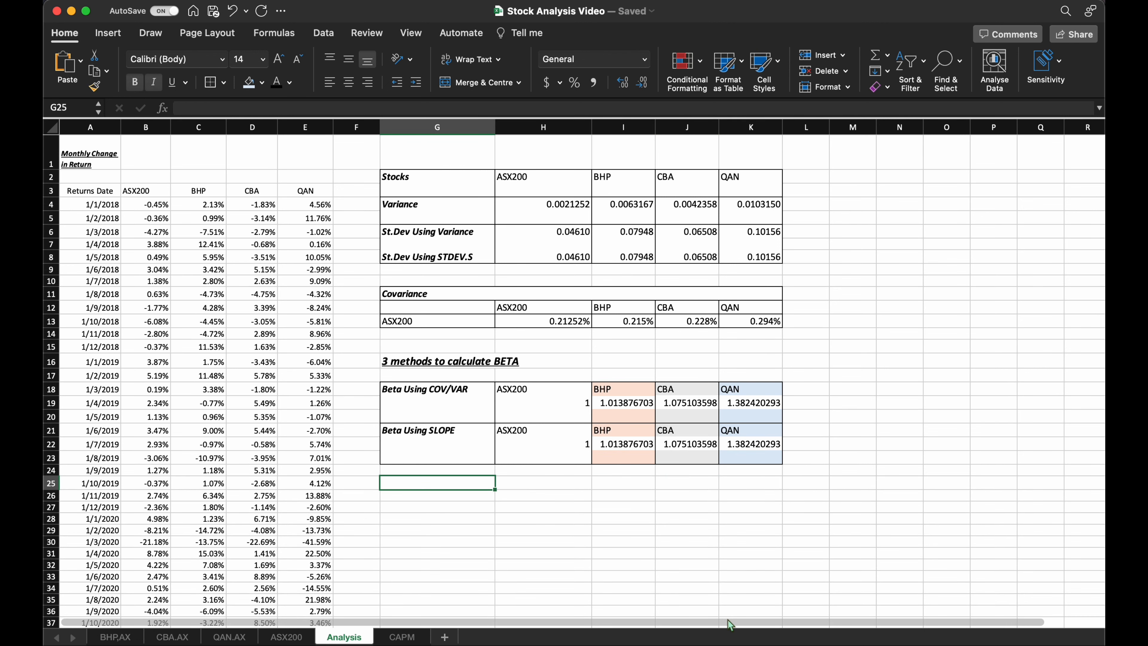
type("Beta Using Regression")
left_click(437, 507)
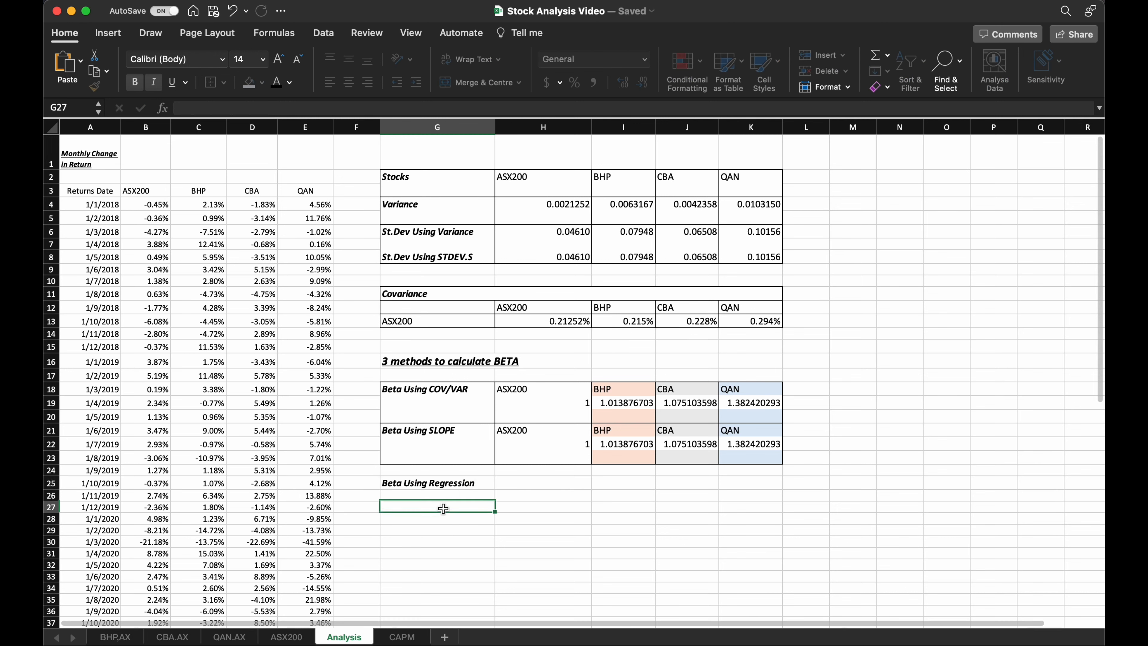
Check that the Analysis ToolPak add-in is enabled and start a Regression data analysis.
left_click(323, 34)
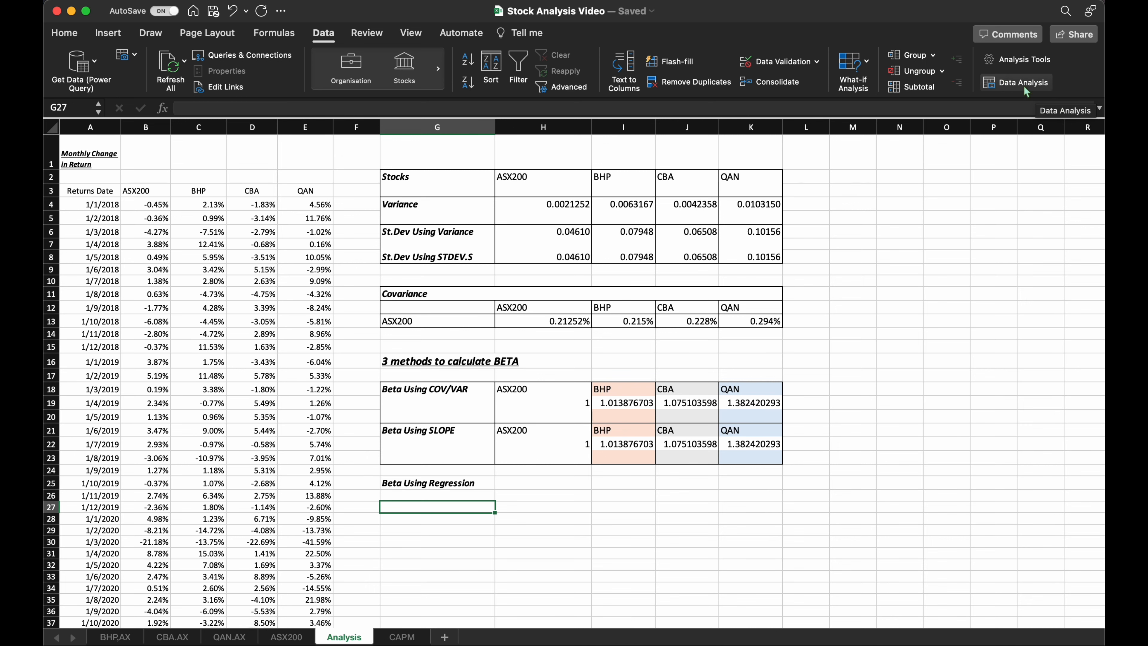
left_click(1019, 59)
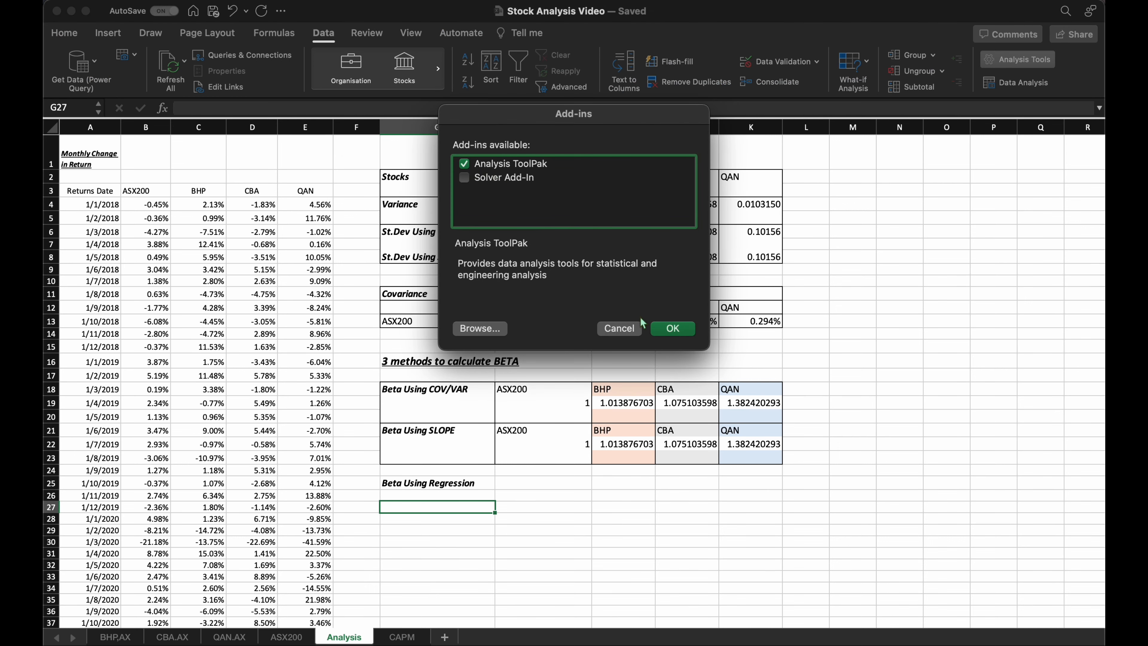
left_click(622, 328)
left_click(1017, 83)
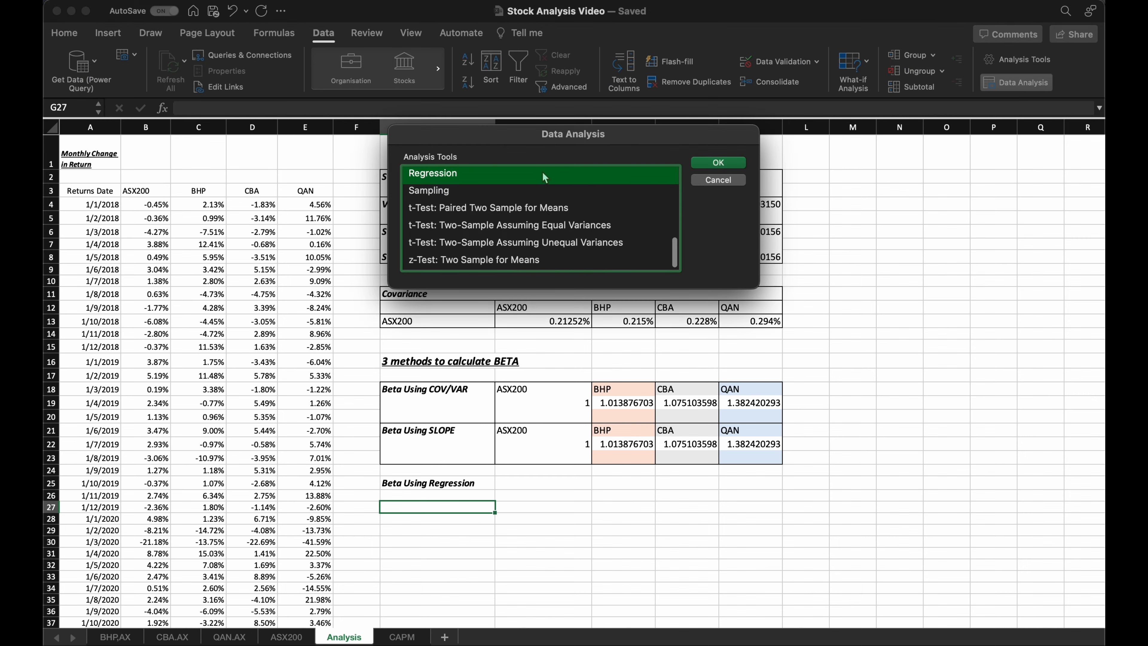
left_click(719, 162)
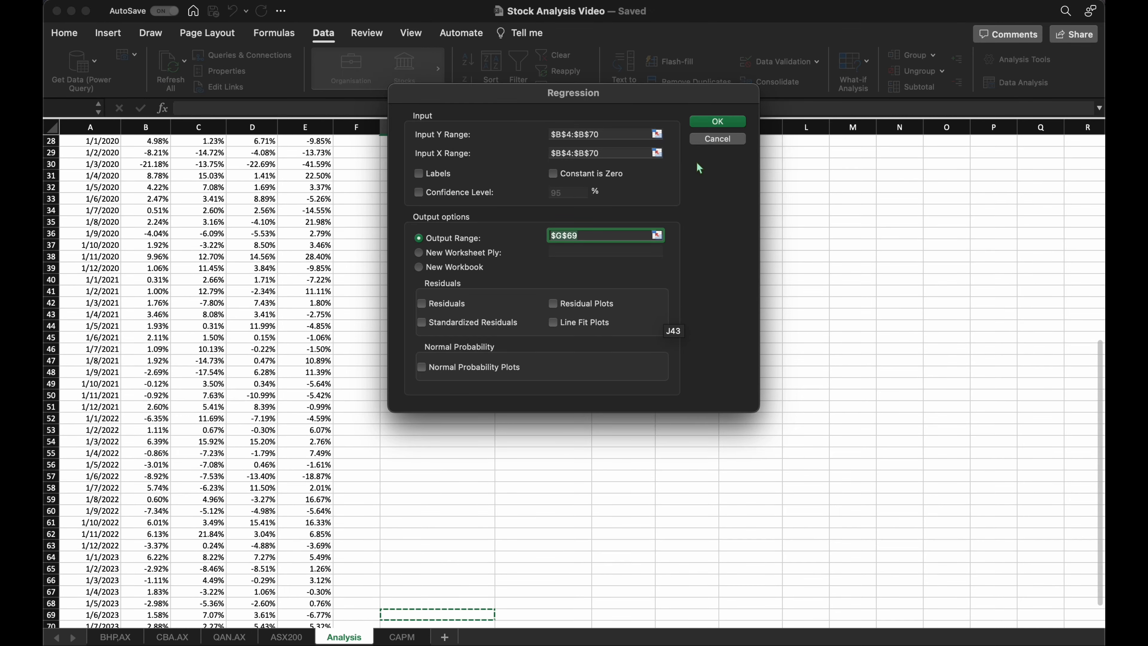
Run the regression with the BHP returns $C$4:$C$70 as Y range, the ASX200 returns $B$4:$B$70 as X range, and output at $G$69.
left_click(658, 134)
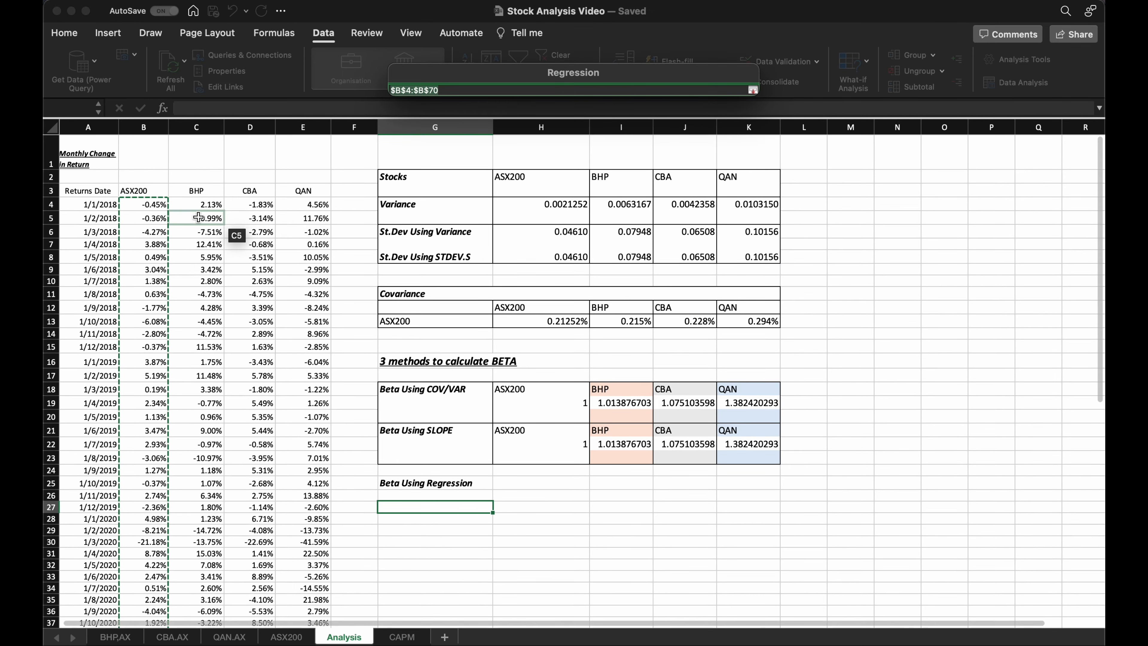
left_click(194, 206)
key("super+shift+Down")
key("Return")
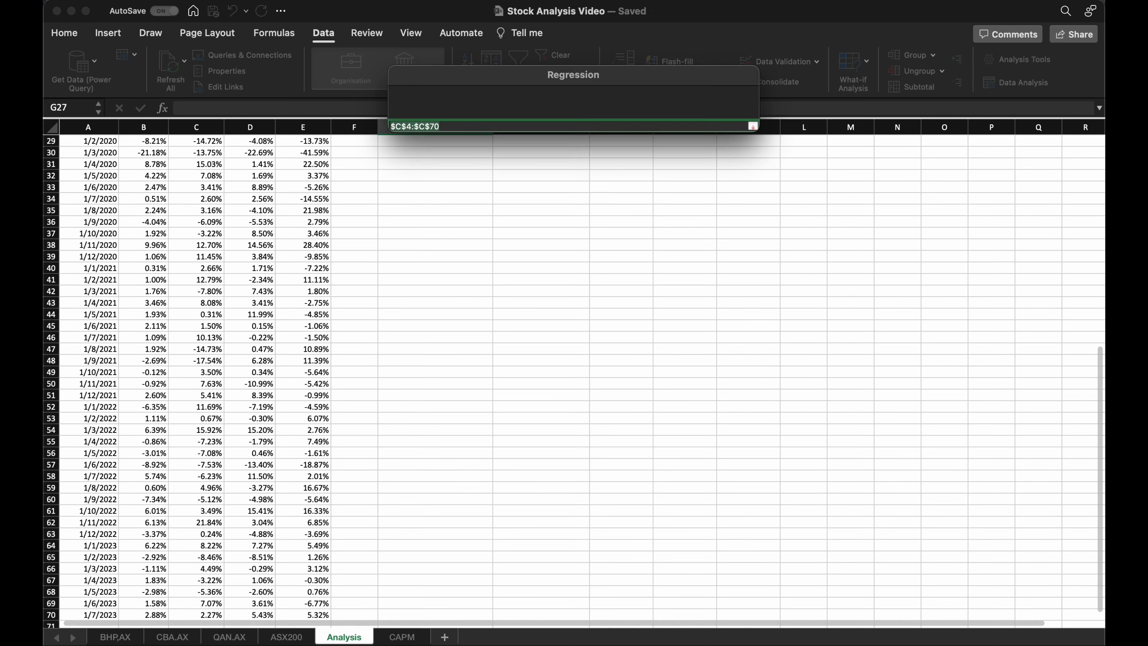
left_click(657, 153)
left_click(152, 205)
key("super+shift+Down")
key("Return")
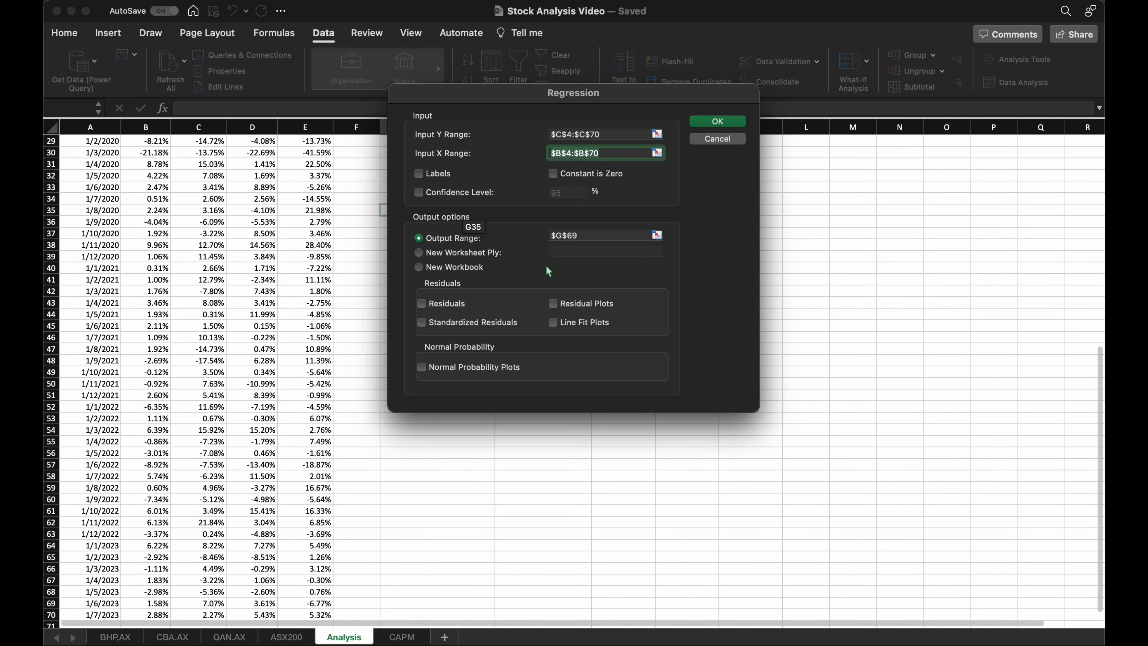
left_click(717, 121)
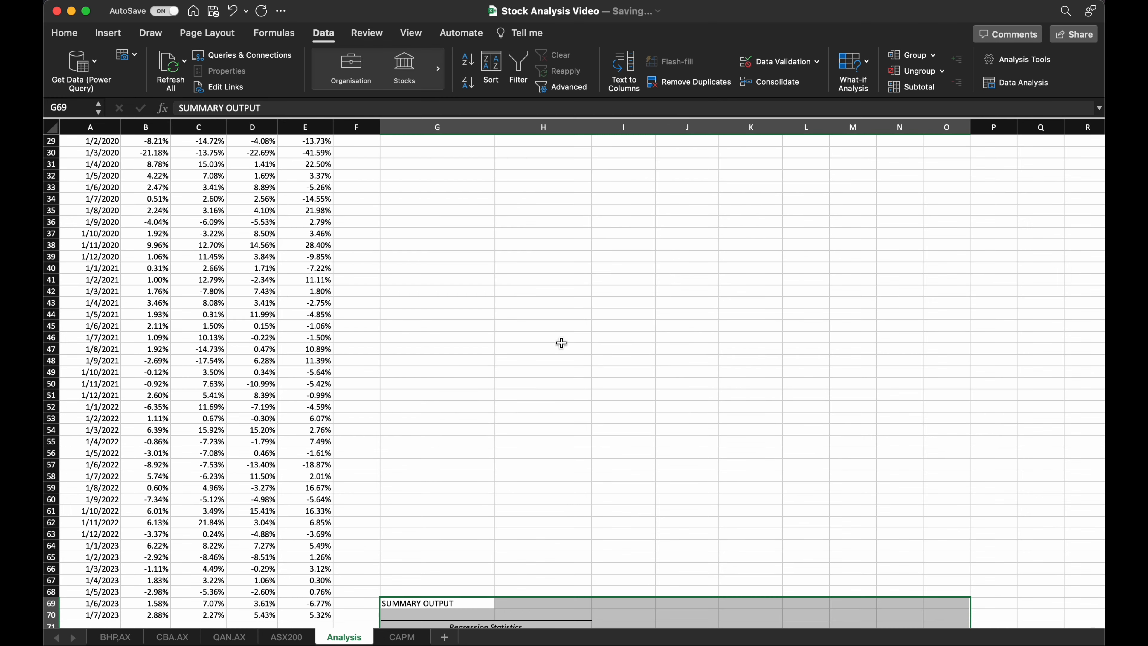
Move the whole regression summary output block from G69 up to G27, beneath the Beta Using Regression heading.
scroll(559, 341, "down", 5)
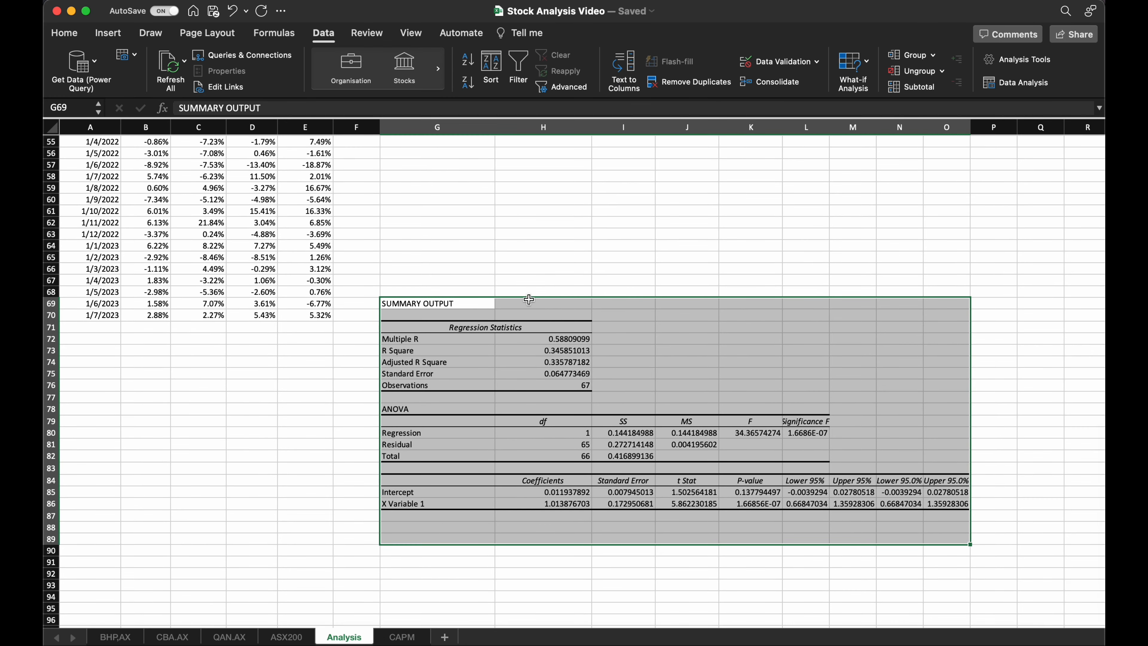
left_click_drag(528, 297, 660, 380)
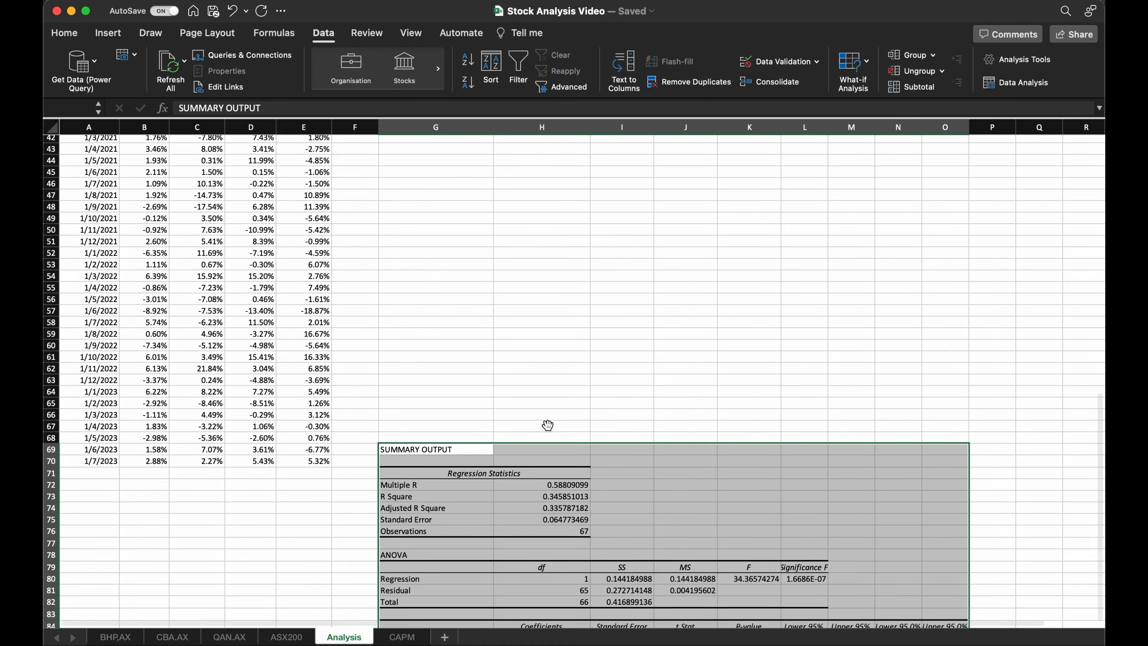
scroll(547, 426, "up", 5)
scroll(547, 425, "down", 5)
left_click_drag(442, 525, 454, 264)
scroll(486, 355, "up", 3)
scroll(350, 383, "up", 2)
scroll(479, 482, "left", 5)
scroll(479, 482, "up", 8)
scroll(654, 378, "down", 4)
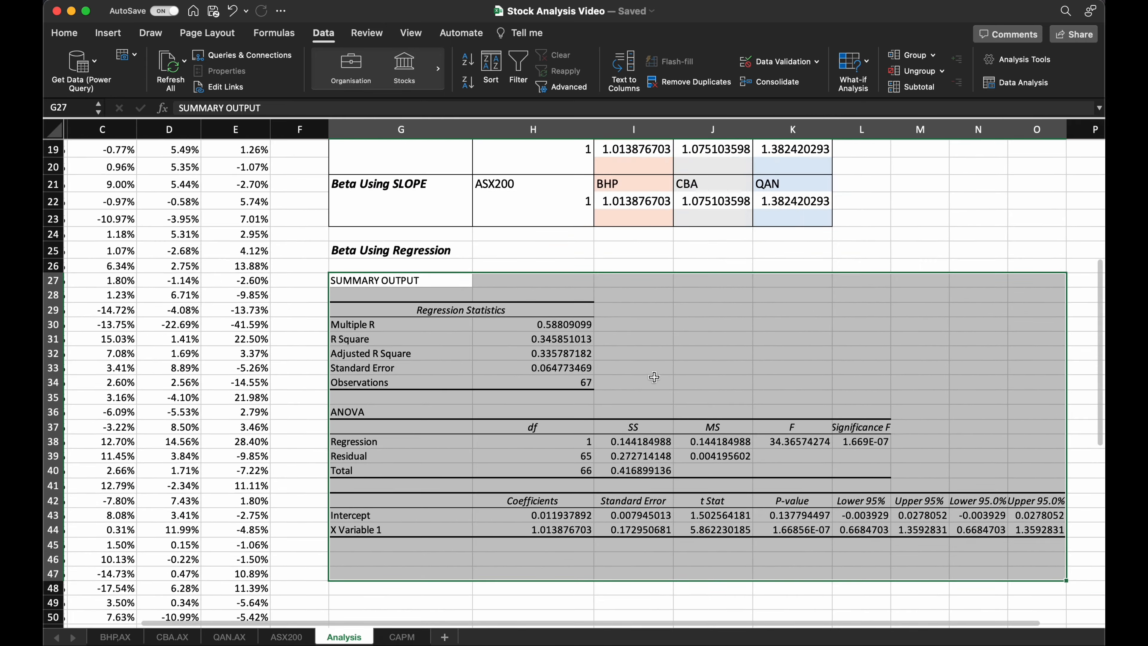
Extend the summary title in G27 to read "SUMMARY OUTPUT for BHP and ASX200".
scroll(655, 378, "down", 2)
scroll(654, 378, "right", 1)
left_click(556, 335)
double_click(357, 247)
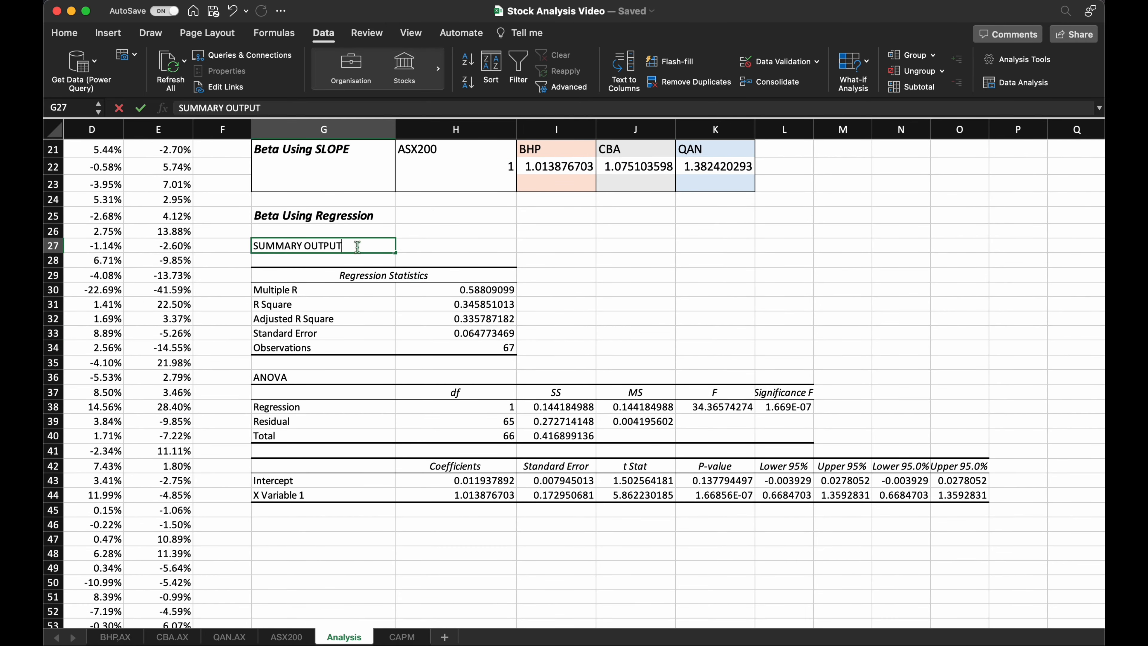
type("for BHP")
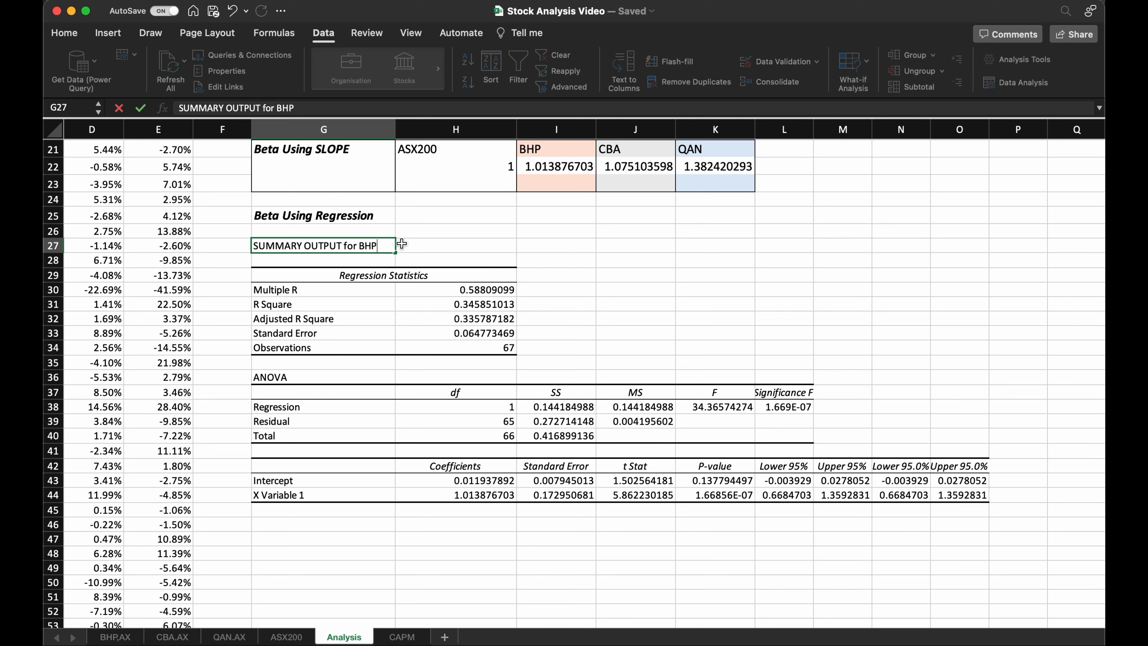
type(" and ASX200")
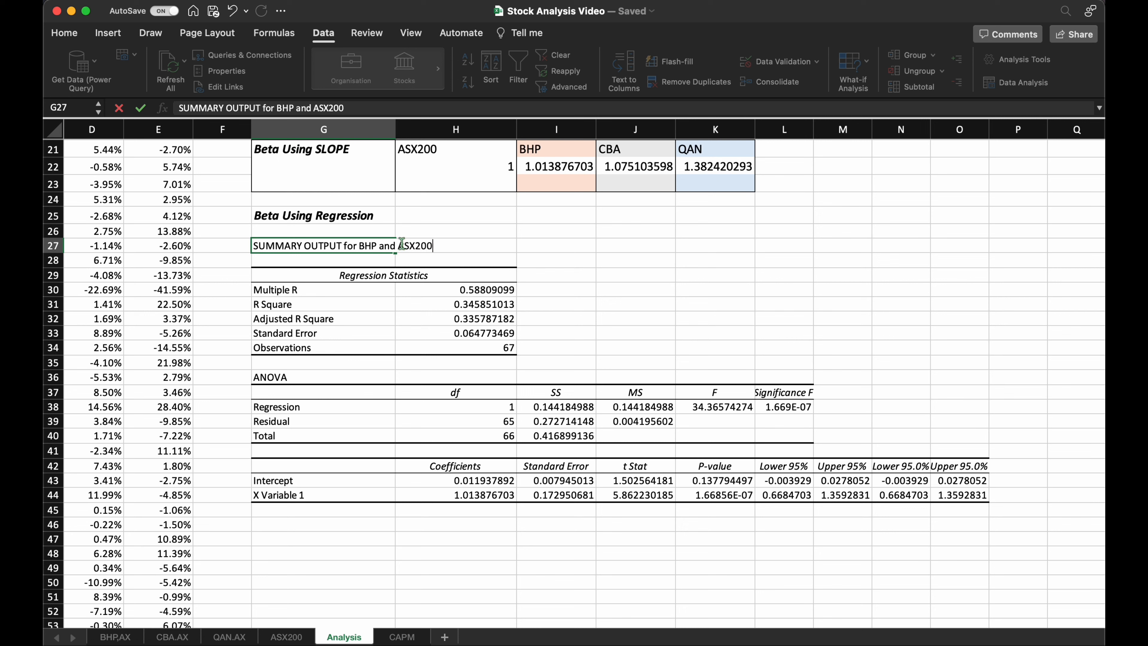
left_click(572, 317)
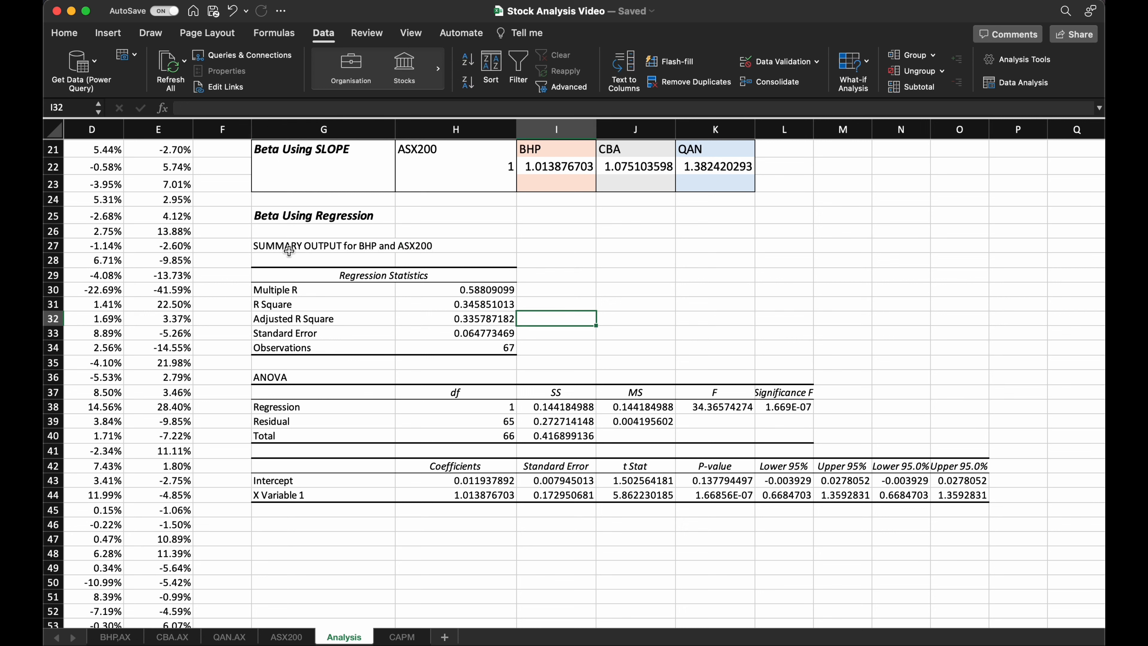
scroll(421, 527, "down", 5)
scroll(420, 528, "up", 4)
scroll(420, 528, "down", 3)
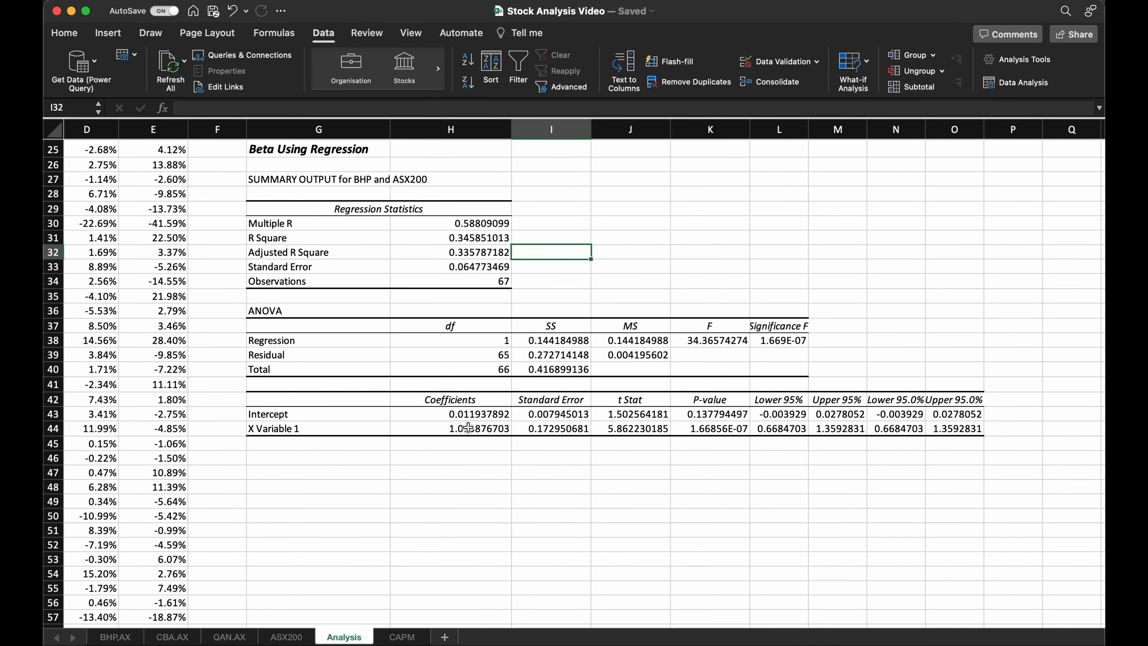
Fill the X Variable 1 coefficient of the BHP regression in H44 with light orange.
left_click(458, 430)
left_click(64, 33)
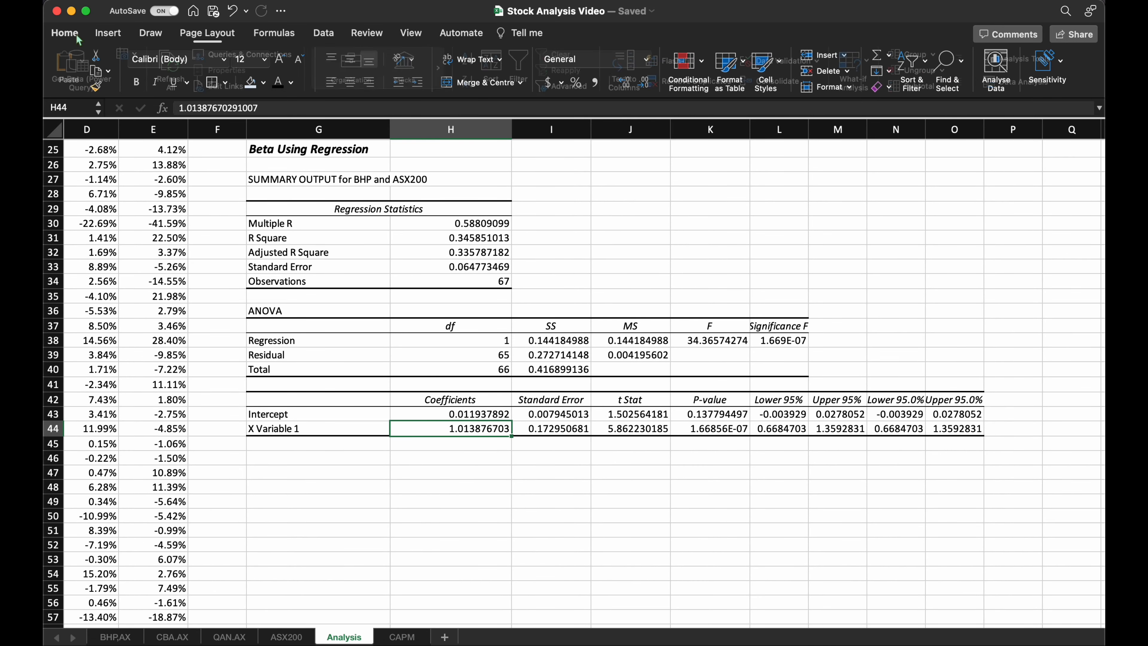
left_click(262, 81)
left_click(316, 147)
left_click(463, 506)
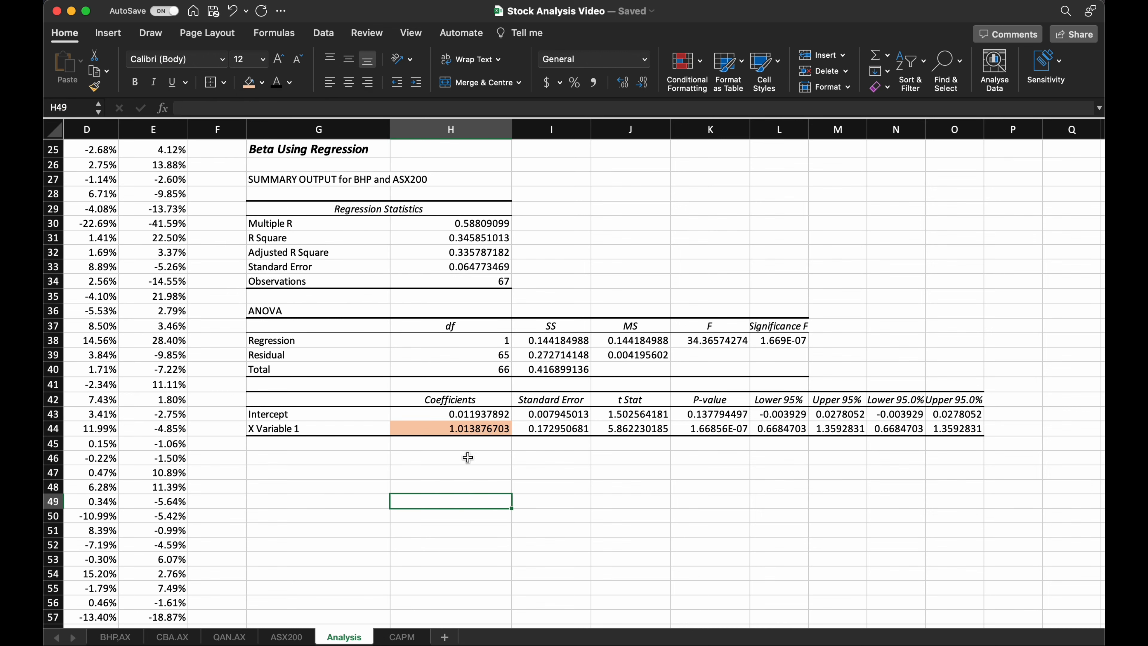
Fill the BHP beta calculated by COV/VAR in I19 with the same light orange.
scroll(527, 323, "up", 5)
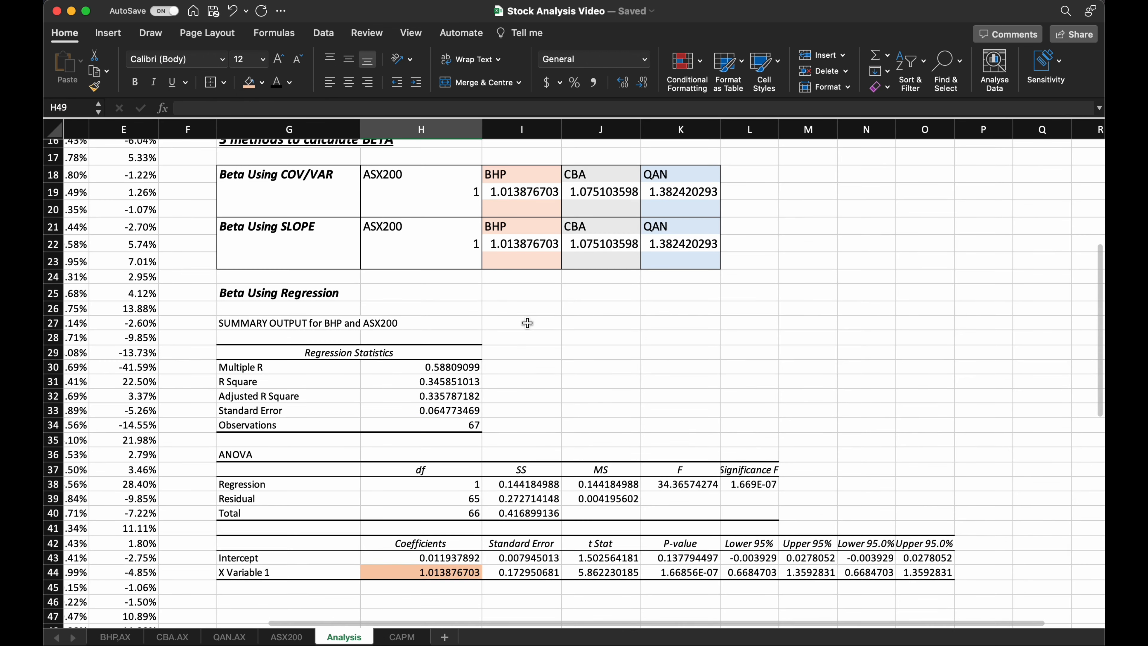
left_click(506, 192)
left_click(248, 82)
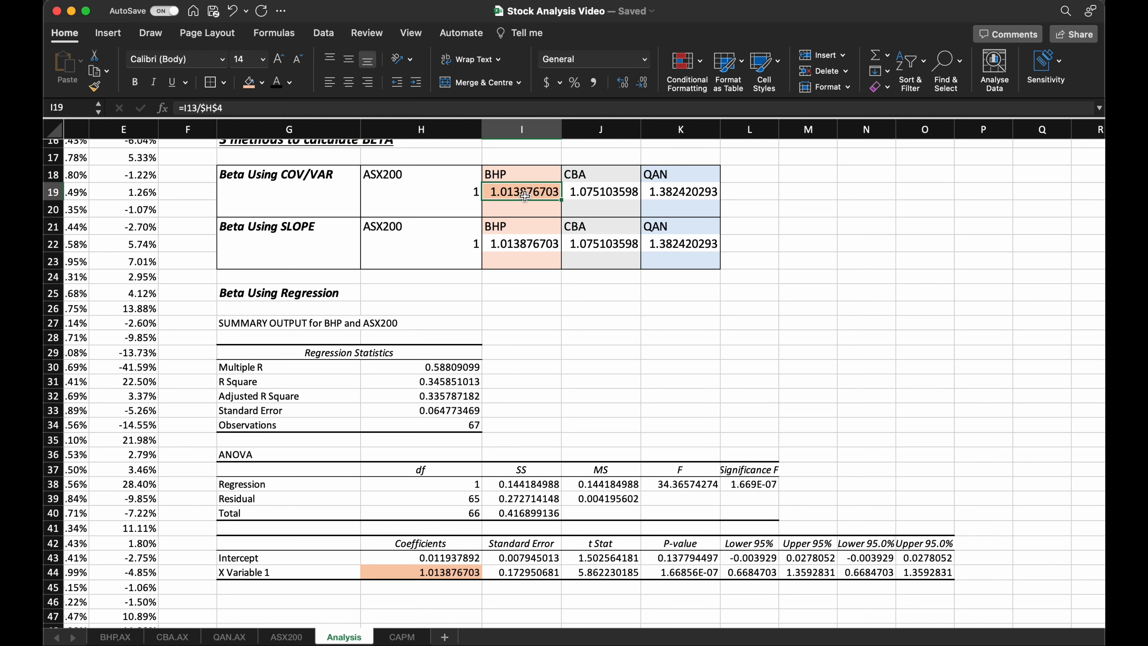
Start another Regression data analysis with the CBA returns $D$4:$D$70 as Y range.
scroll(542, 305, "down", 3, "ctrl")
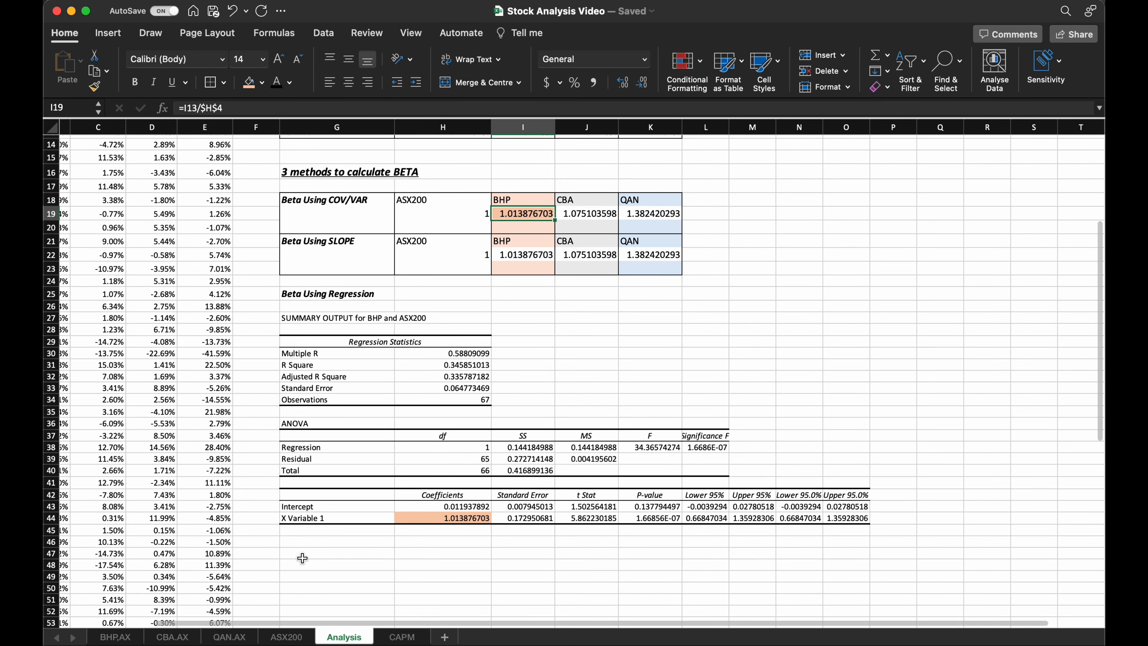
left_click(302, 559)
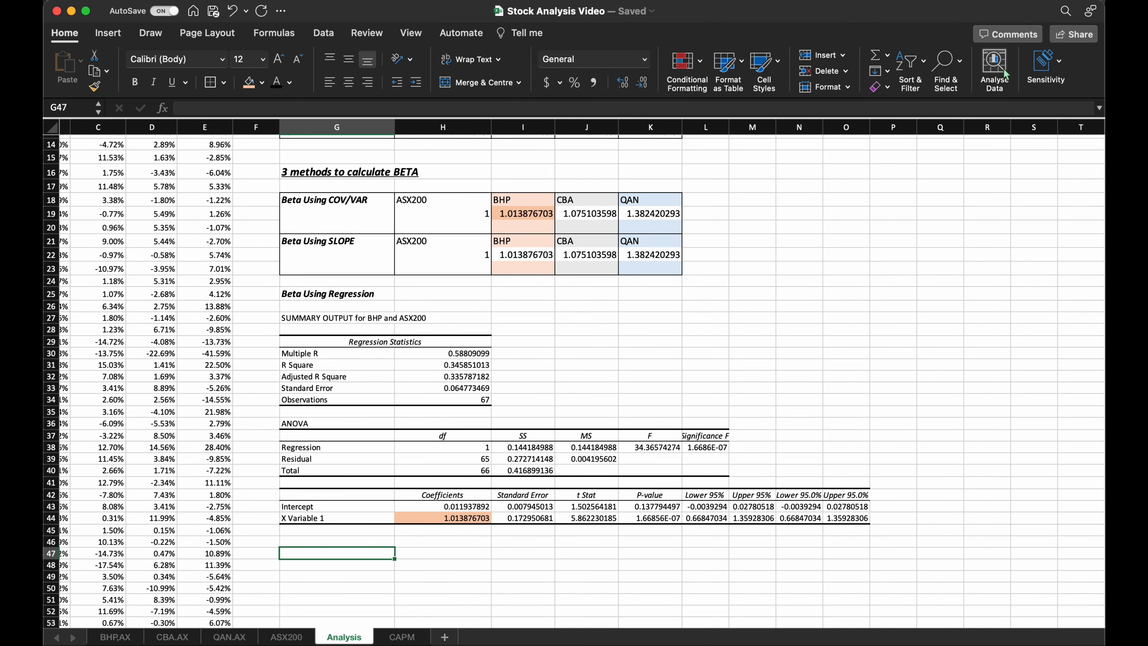
left_click(324, 33)
left_click(1019, 83)
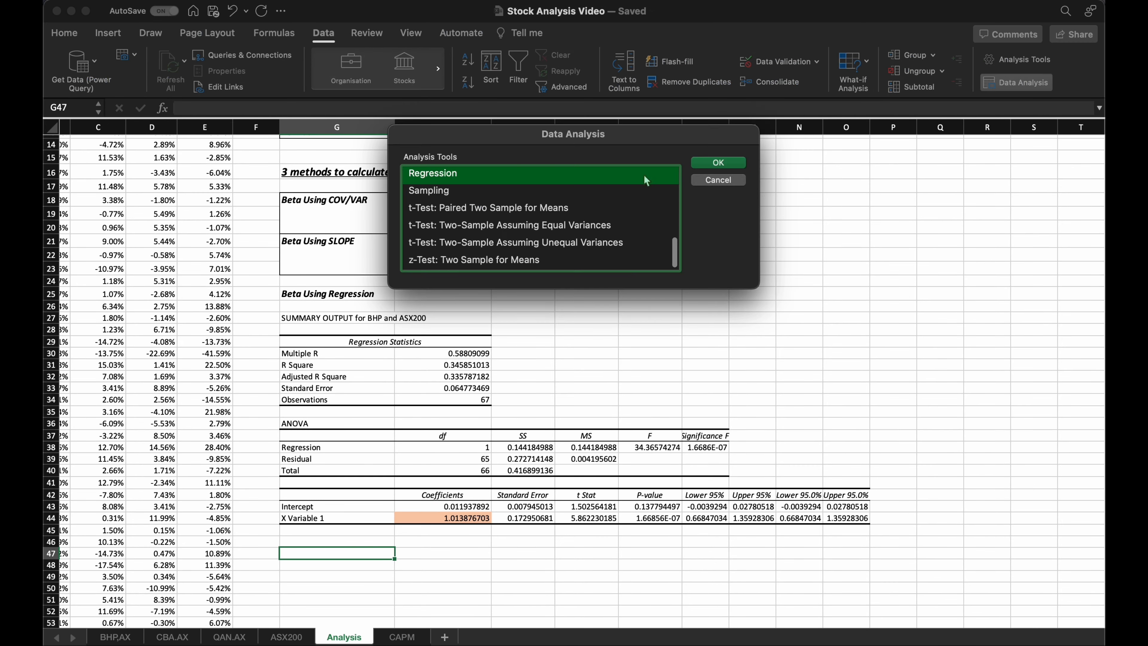
left_click(717, 165)
left_click(657, 134)
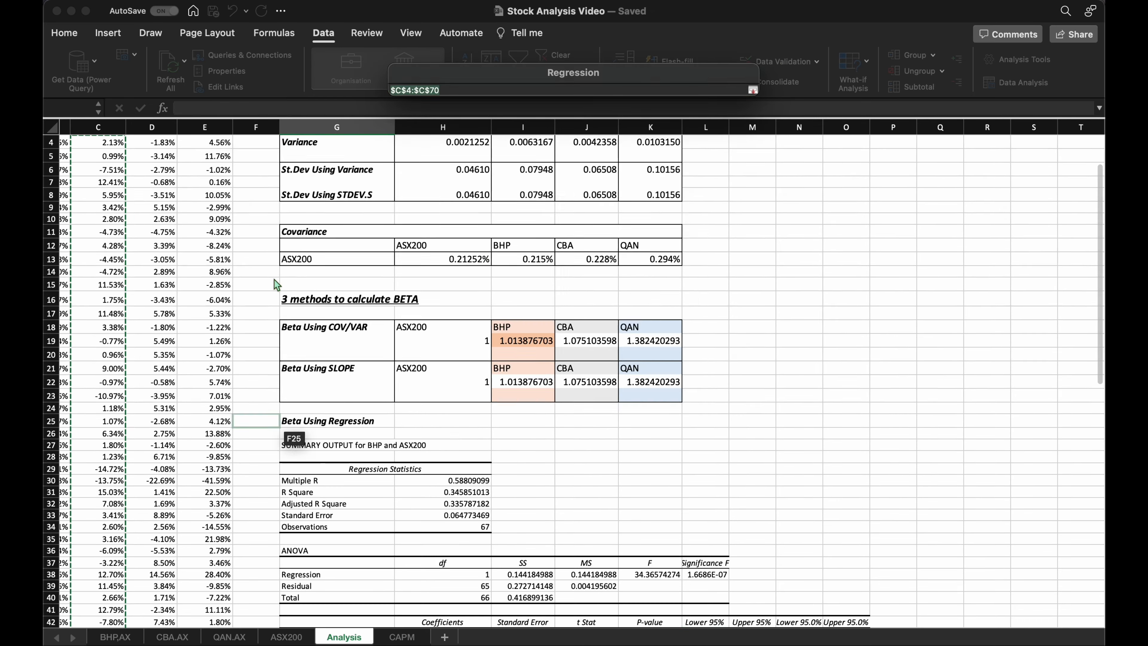
left_click(160, 208)
key("shift+super+Down")
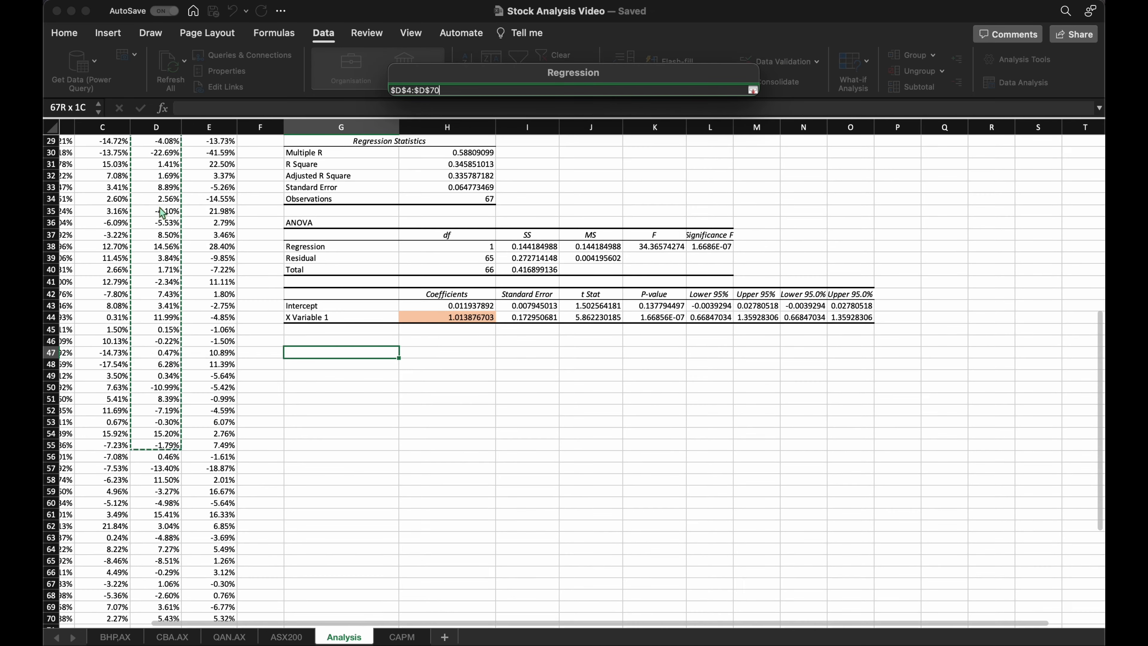
key("Return")
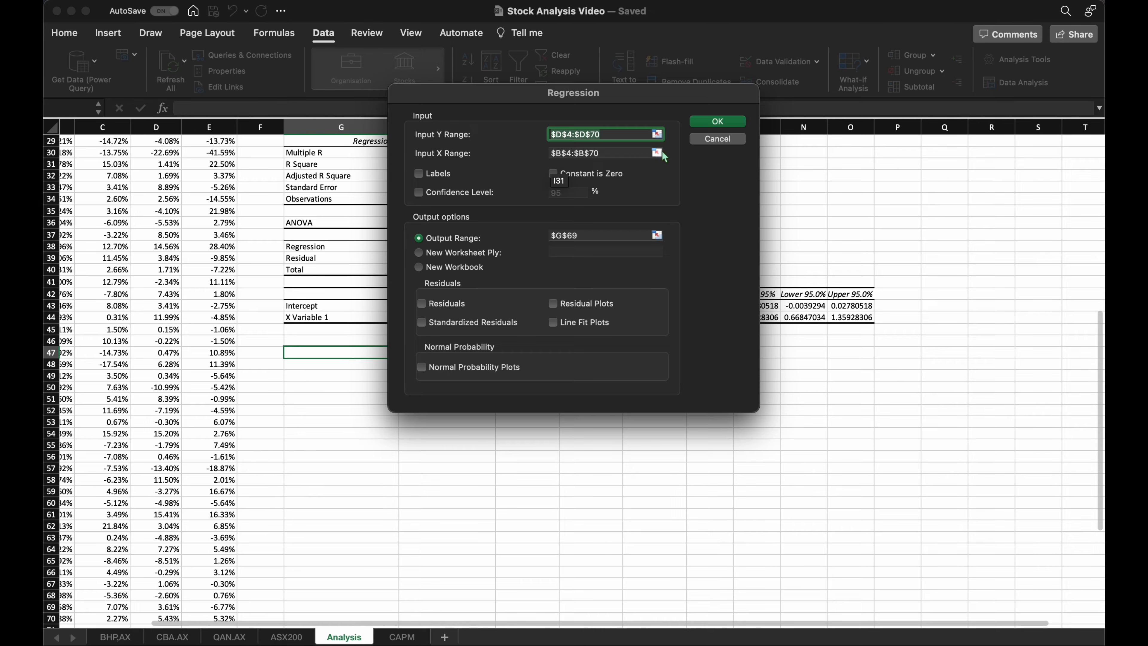
Keep the ASX200 returns $B$4:$B$70 as X range, set the output range to $G$47 and run the CBA regression.
left_click(659, 152)
scroll(196, 302, "up", 10)
scroll(196, 302, "left", 2)
scroll(213, 250, "down", 13)
key("Return")
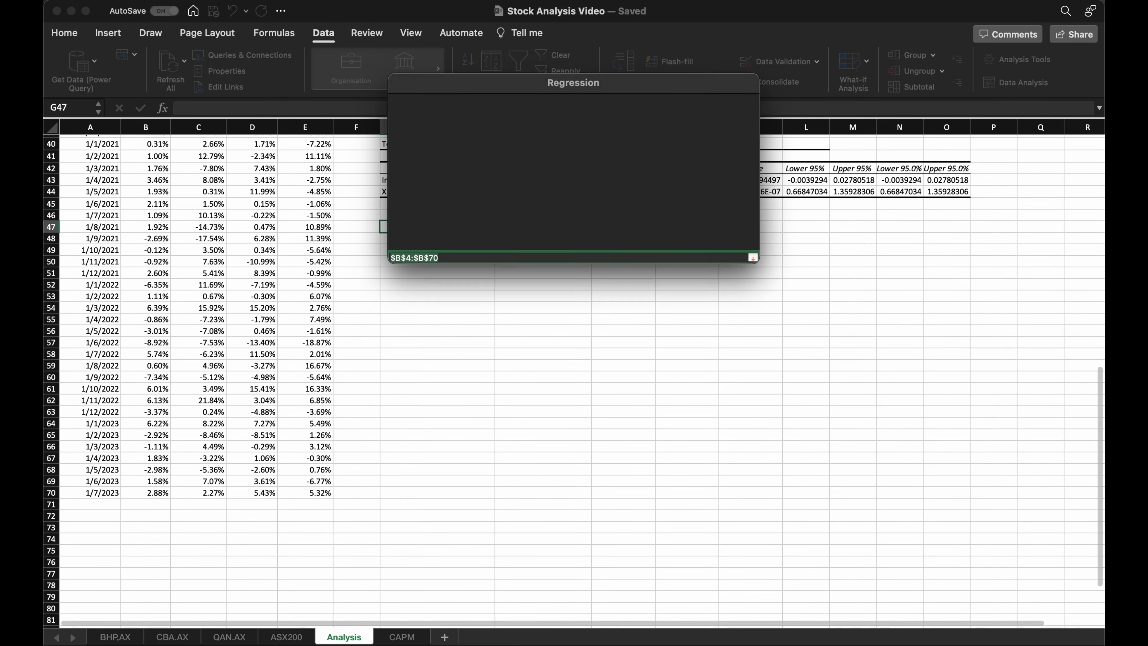
left_click(657, 235)
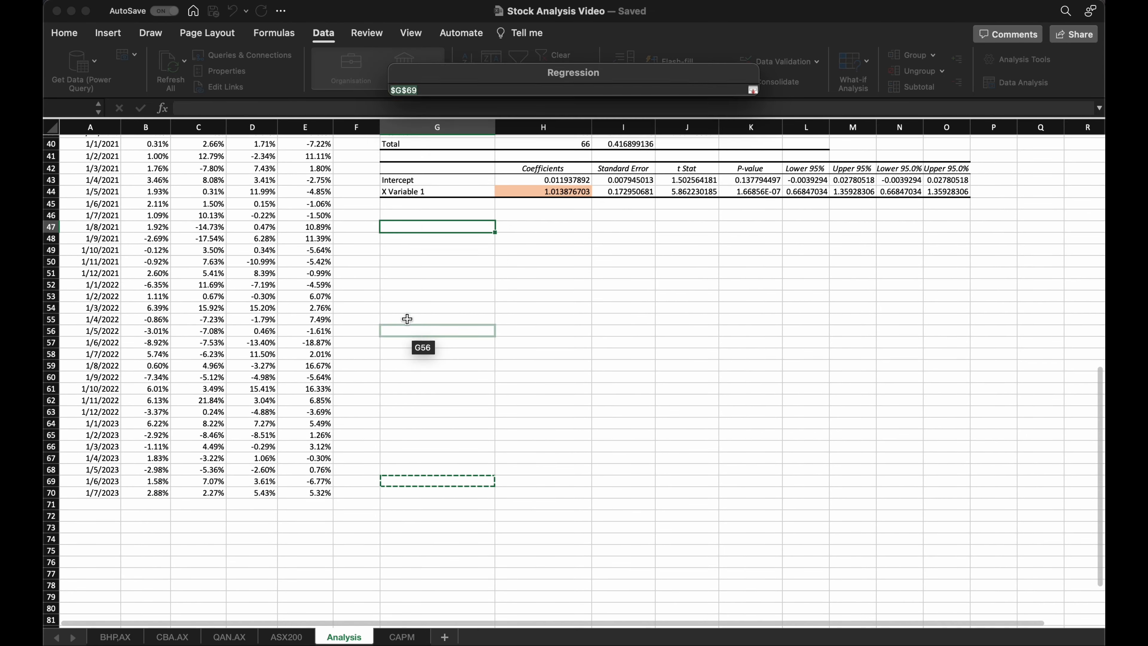
left_click(405, 238)
left_click(403, 230)
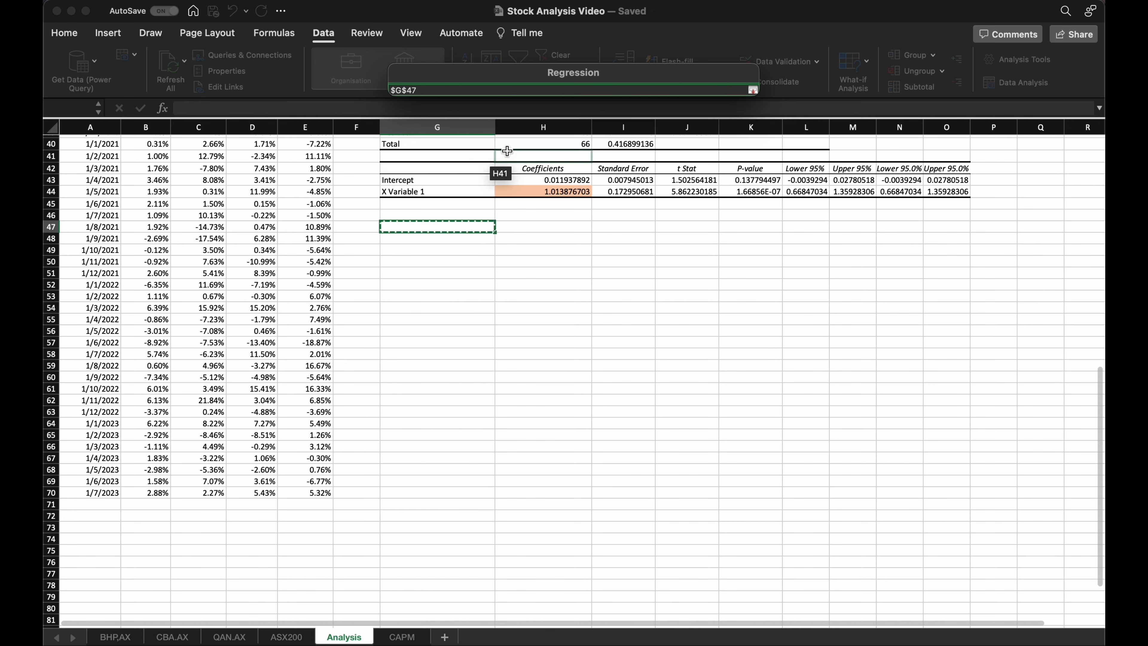
key("Return")
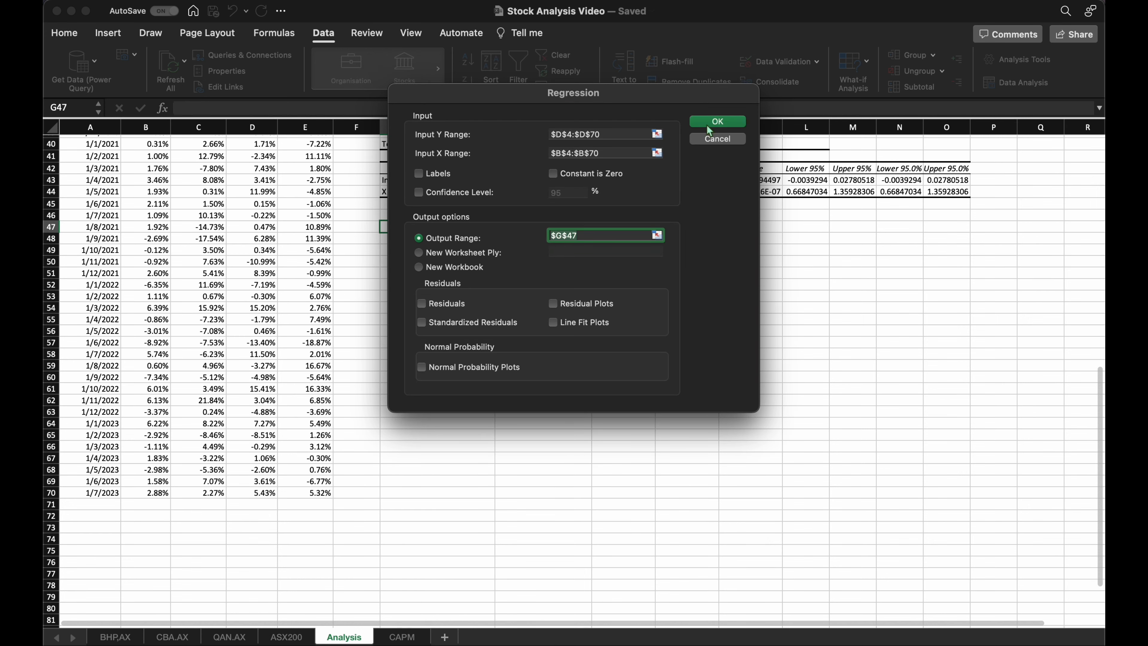
left_click(707, 122)
Extend the summary title in G47 to read "SUMMARY OUTPUT for CBA and ASX200".
scroll(559, 319, "up", 3)
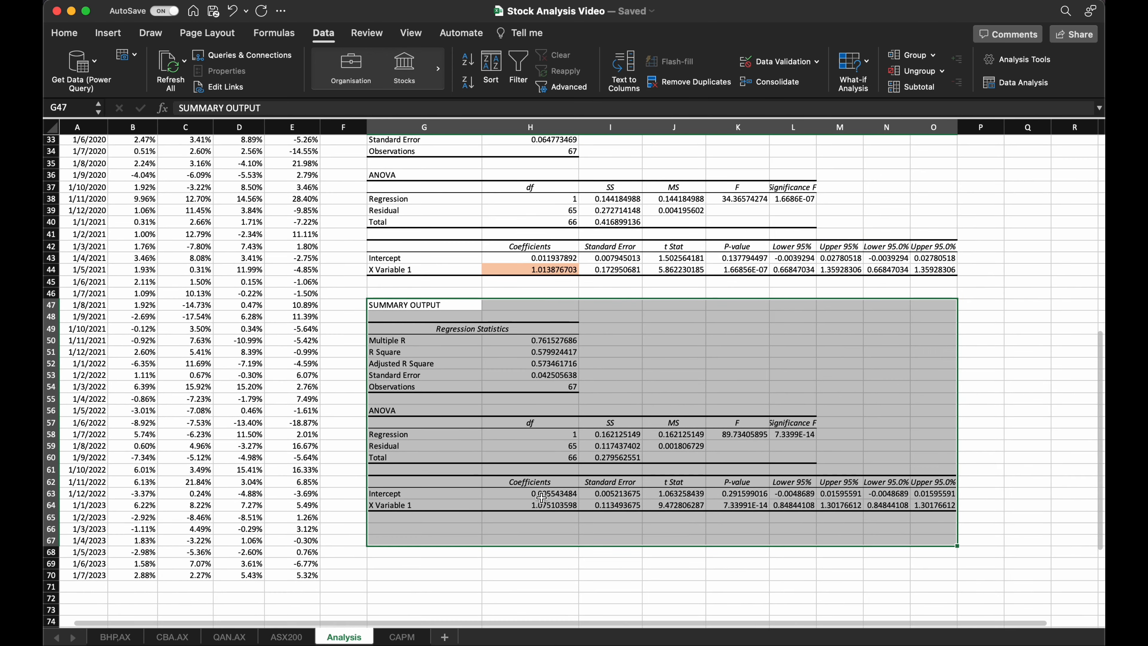
double_click(450, 307)
type("for")
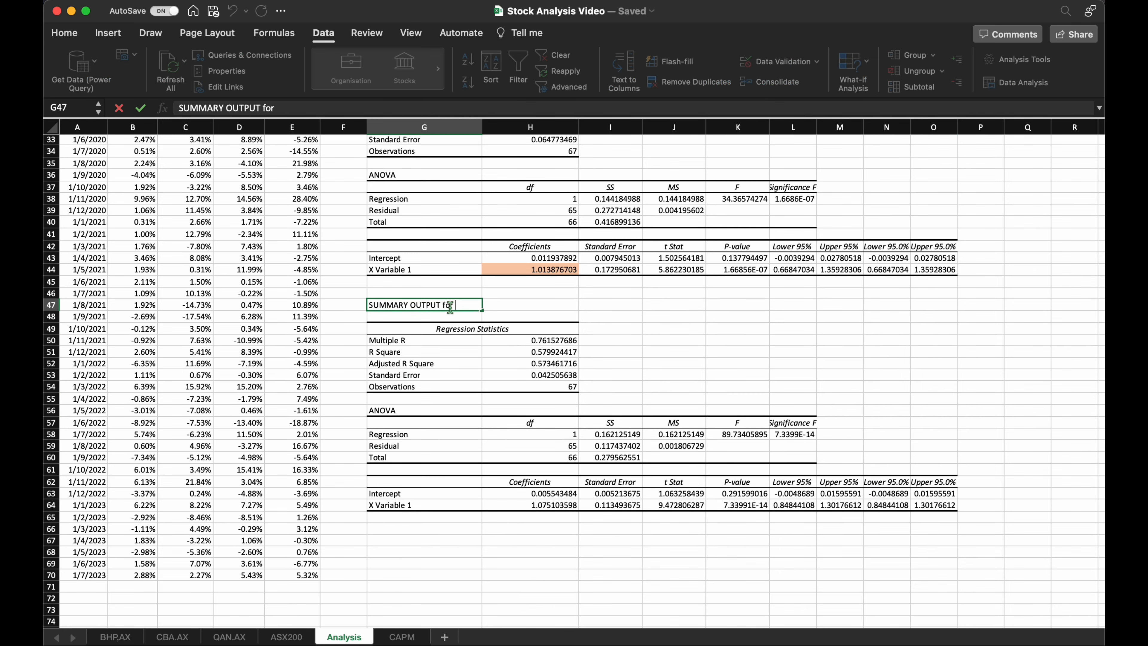
type(" CBA and ASX200")
key("Return")
Fill the CBA regression's X Variable 1 coefficient in H64 and the CBA COV/VAR beta in J19 with light grey.
left_click(518, 504)
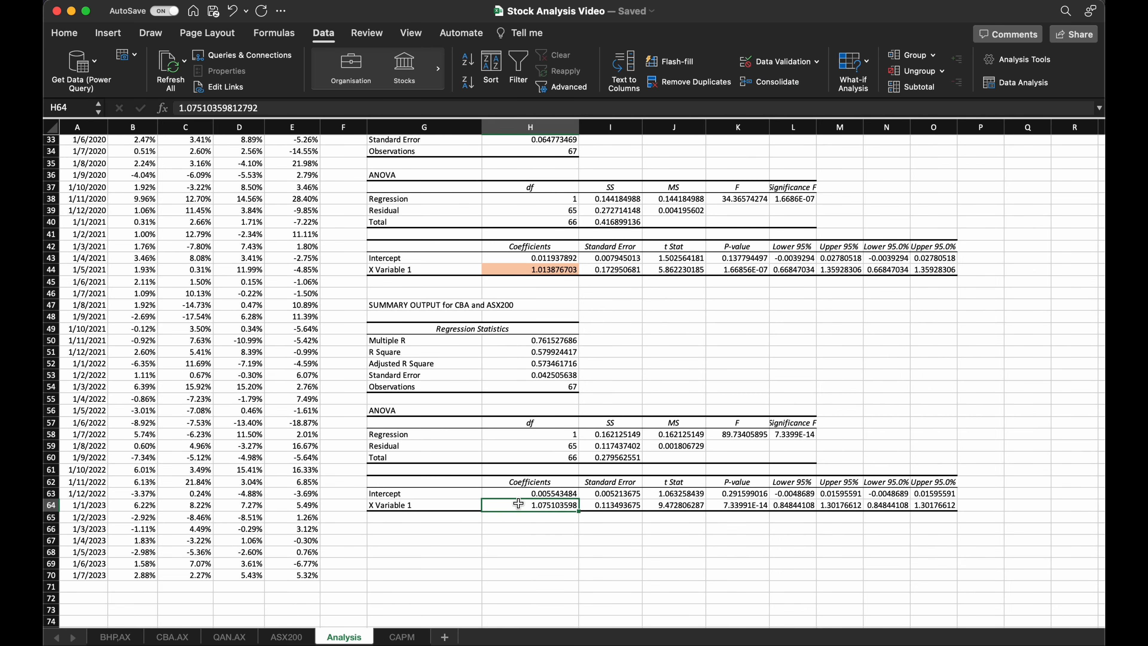
left_click(64, 33)
left_click(261, 82)
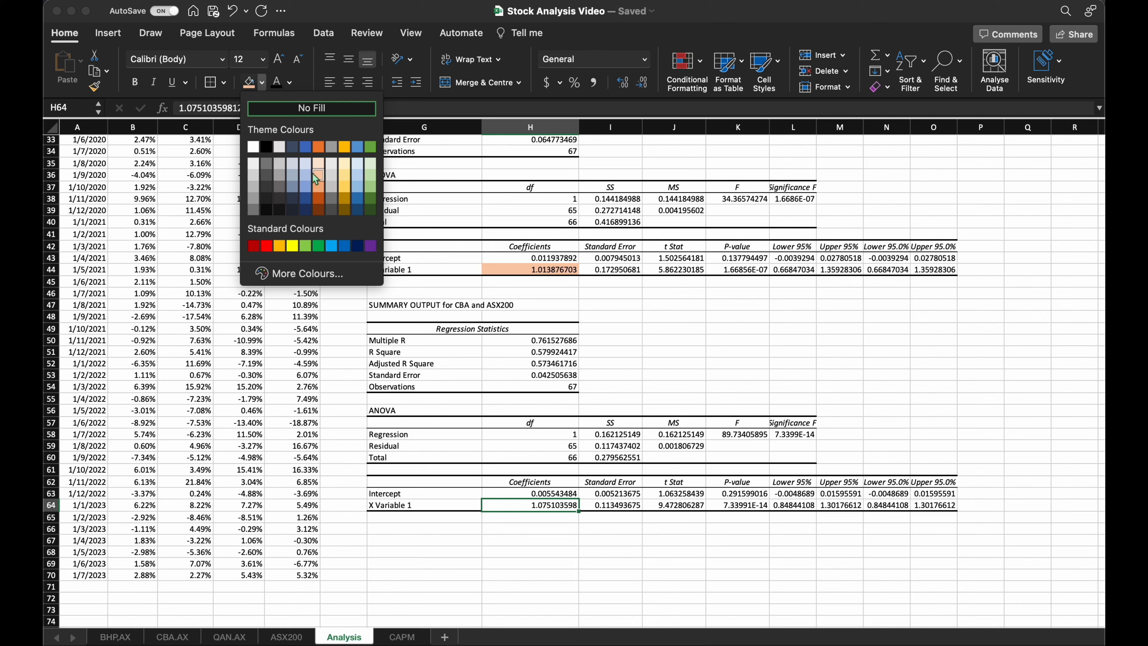
left_click(332, 176)
scroll(541, 509, "up", 10)
left_click(656, 178)
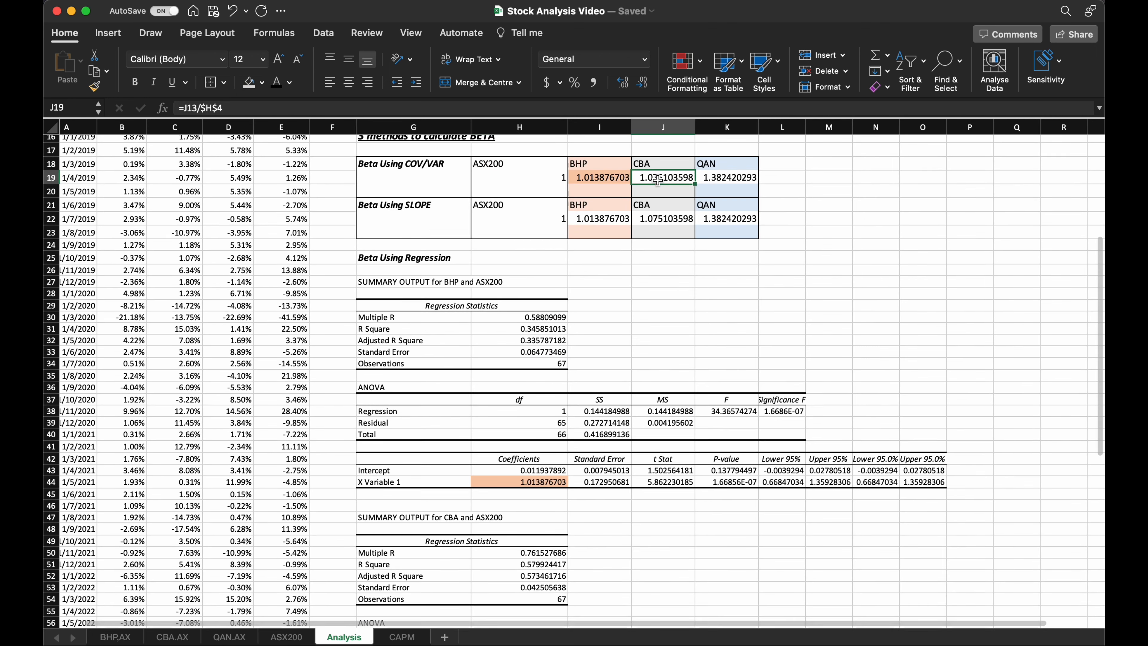
Start a third Regression data analysis with the QAN returns $E$4:$E$70 as Y range.
scroll(623, 368, "down", 8)
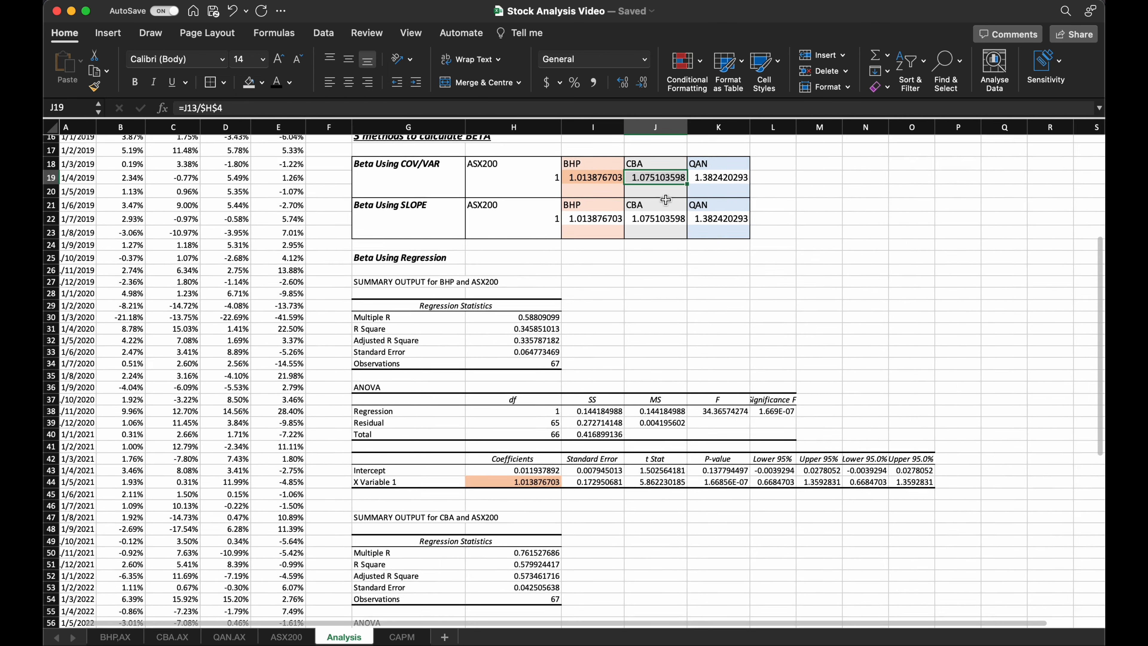
left_click(421, 453)
left_click(324, 32)
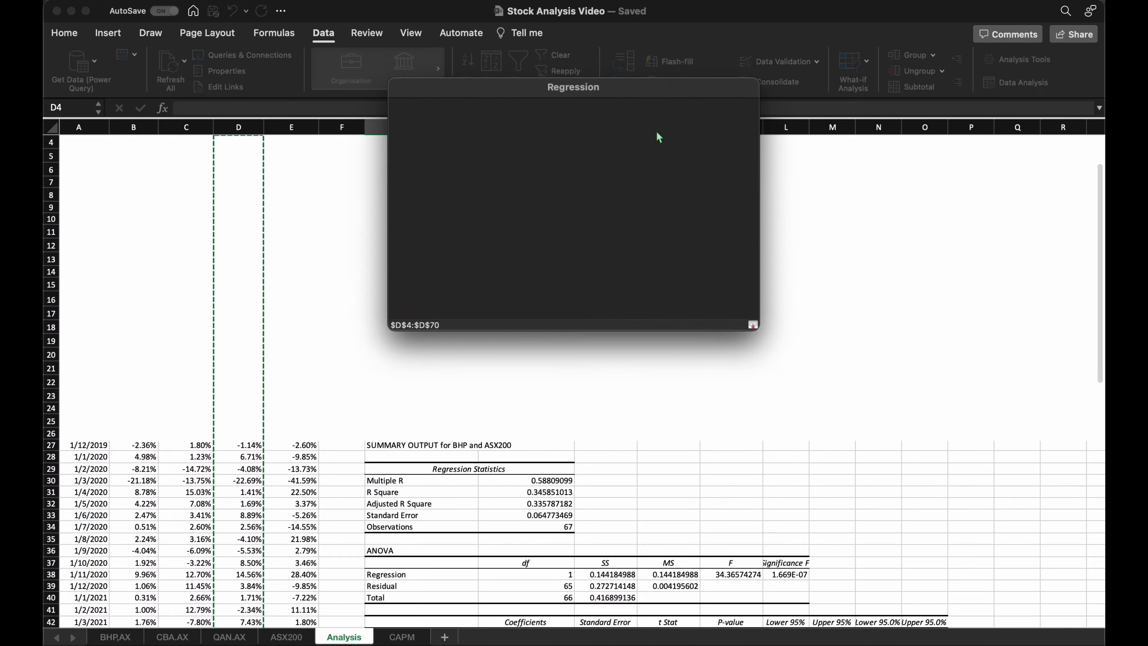
scroll(543, 361, "up", 12)
left_click(308, 204)
key("super+shift+Down")
key("Return")
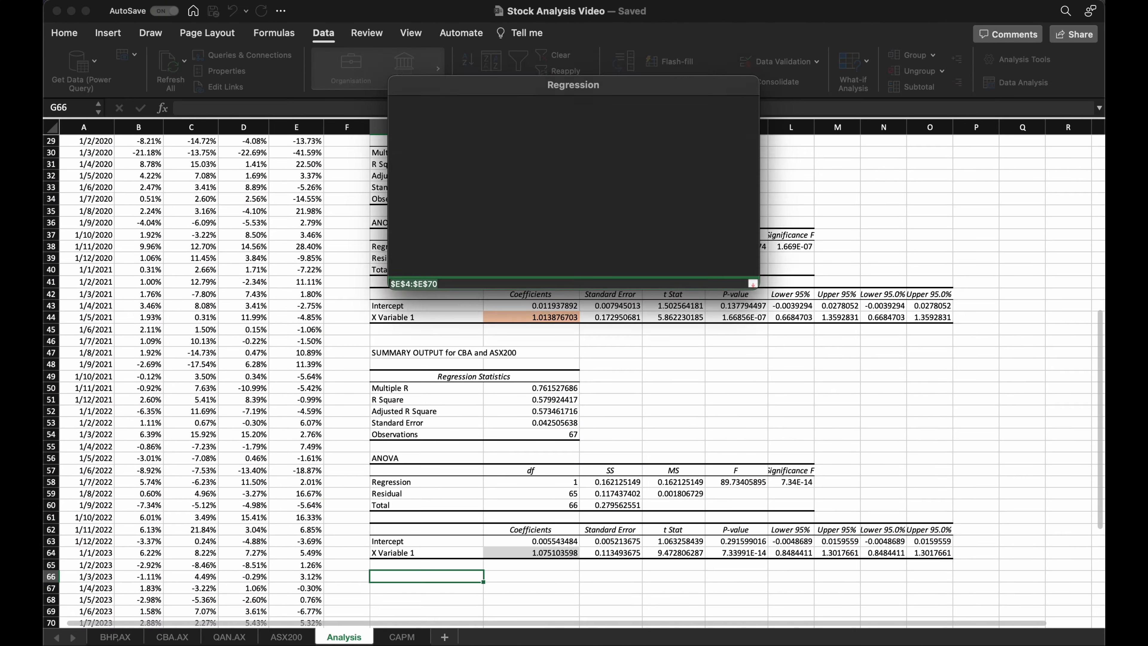
Set the output range to G67, below the CBA summary, and run the QAN regression.
left_click(657, 235)
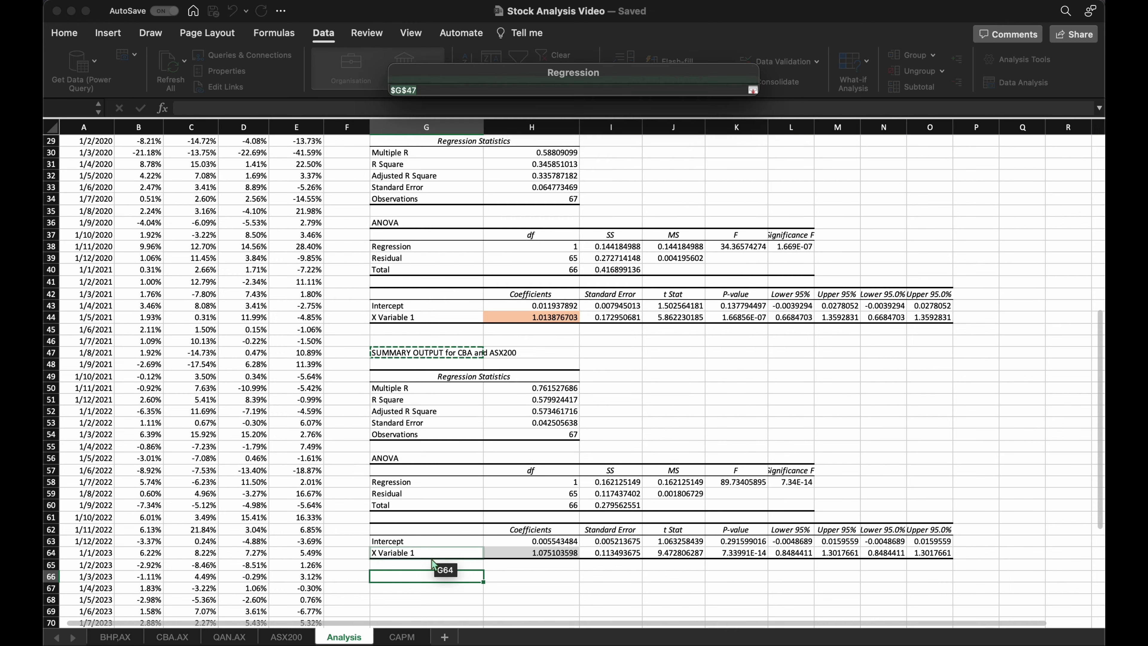
left_click(412, 588)
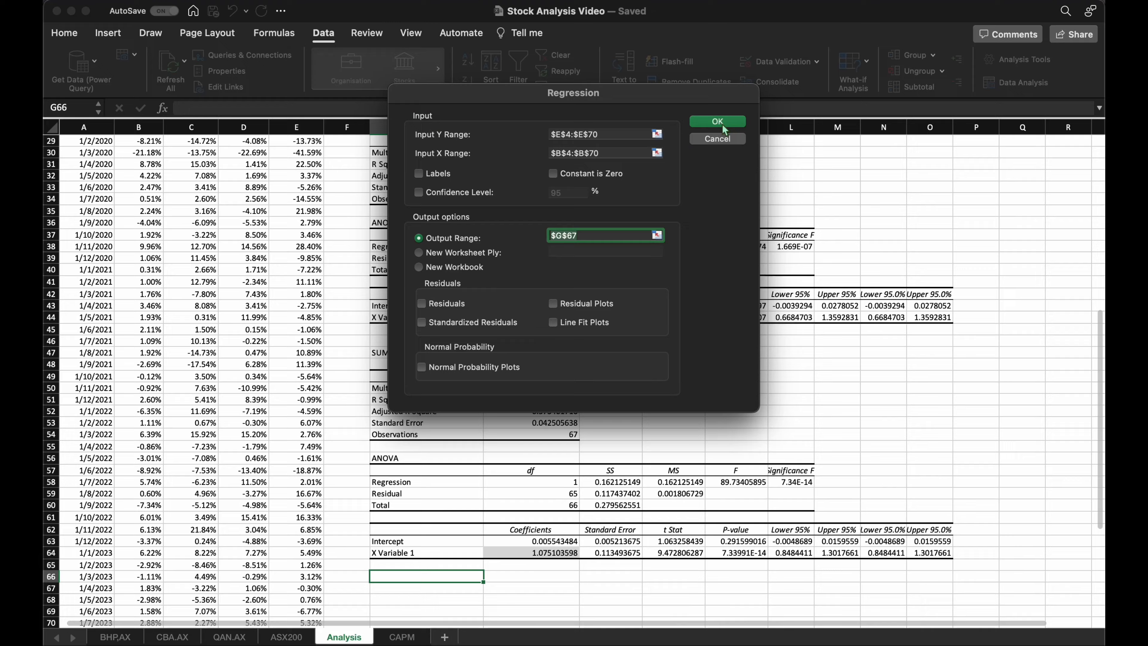
key("Return")
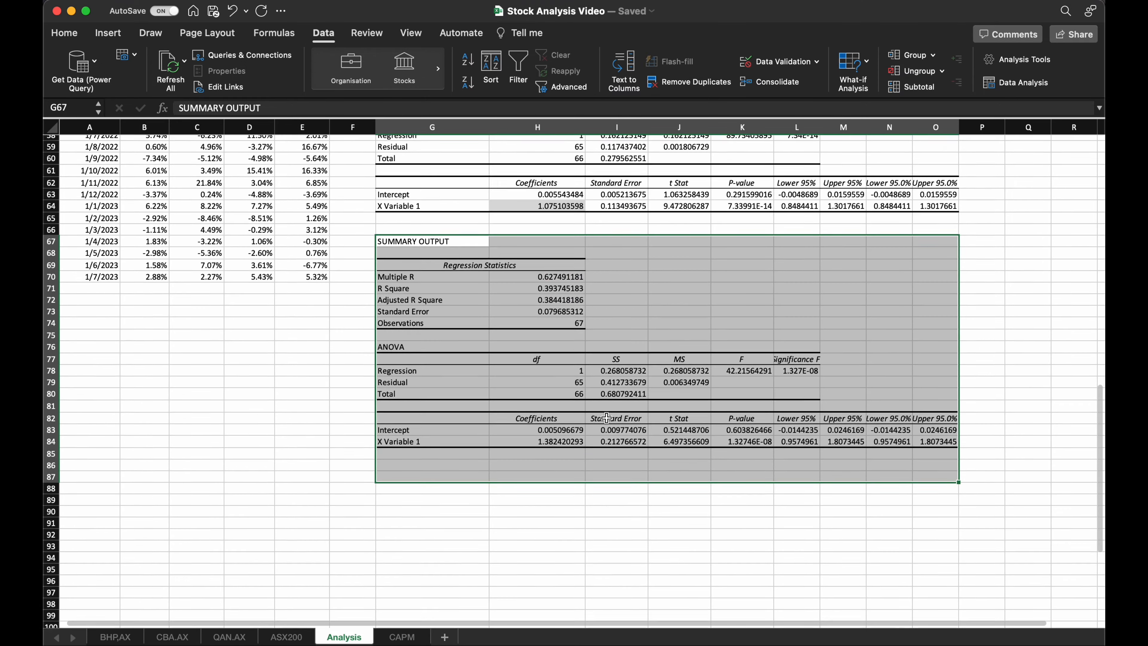
Extend the summary title in G67 to read "SUMMARY OUTPUT for QAN and ASX200".
double_click(457, 238)
type("fo")
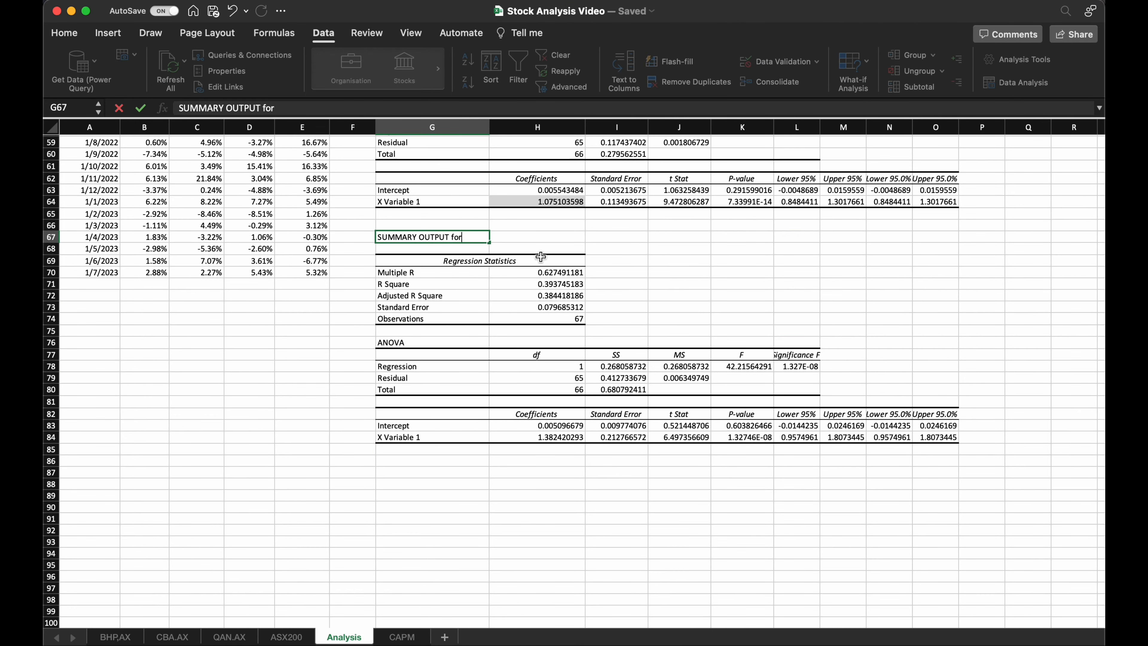
type("r")
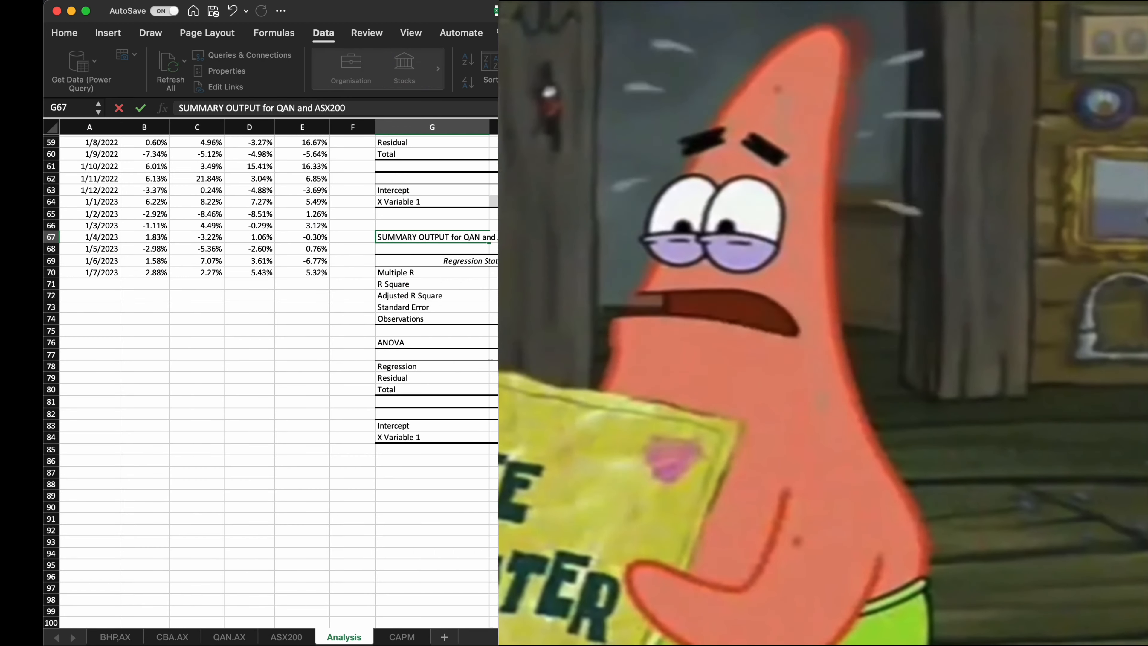
Fill the QAN regression's X Variable 1 coefficient in H84 and the QAN COV/VAR beta in K19 with light blue.
left_click(537, 437)
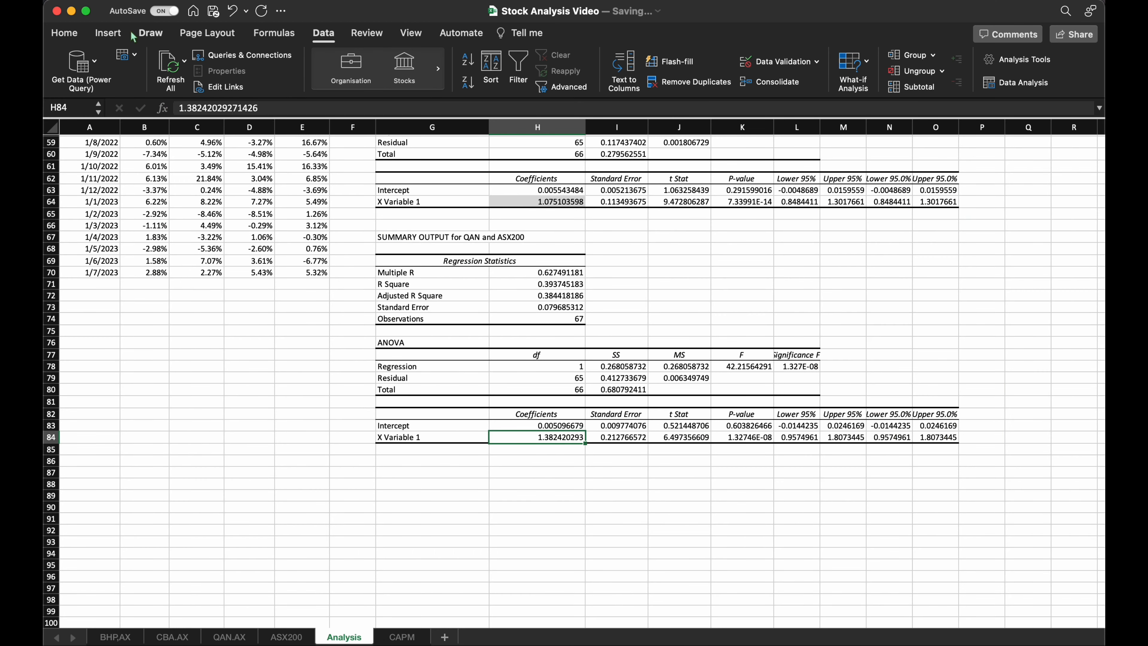
left_click(64, 33)
left_click(262, 82)
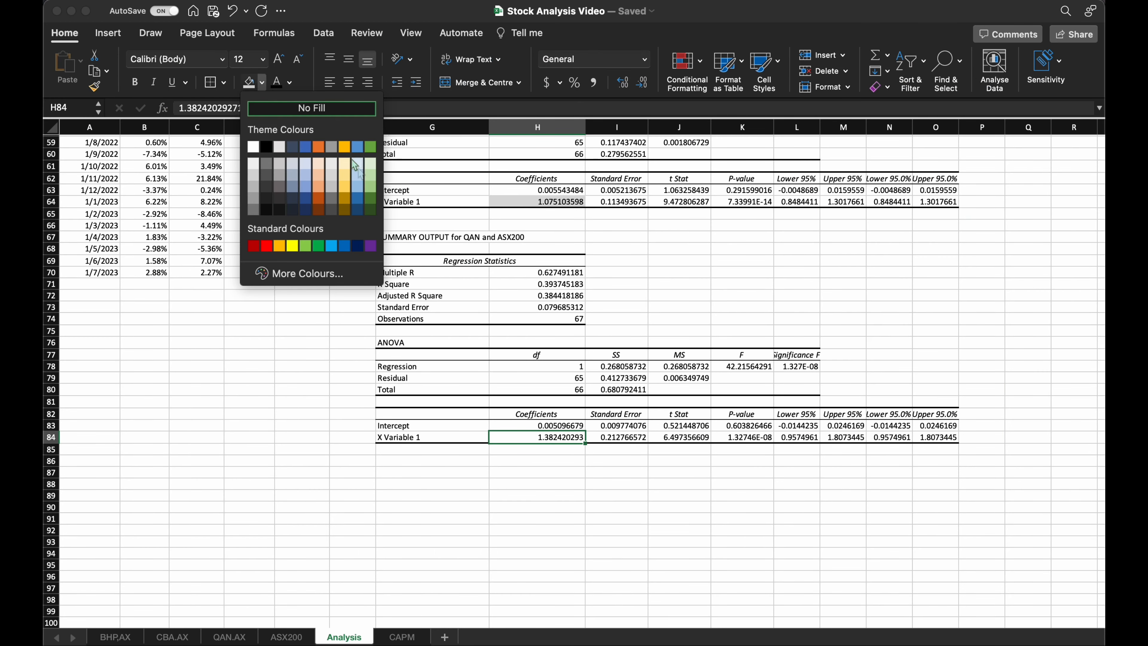
left_click(357, 176)
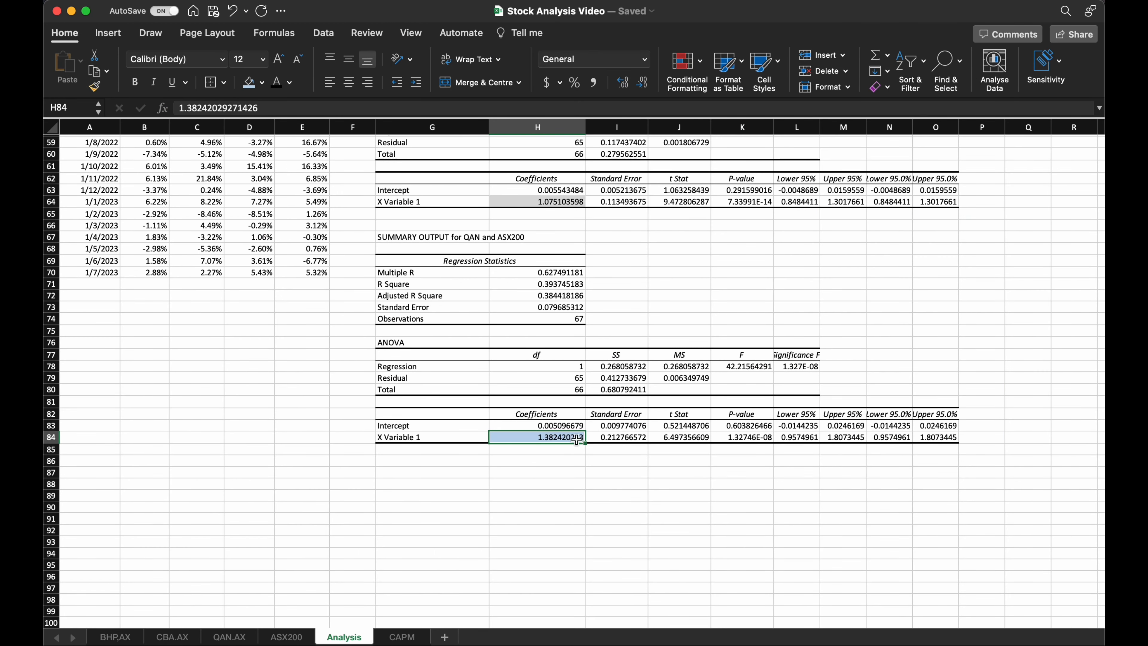
scroll(613, 379, "up", 15)
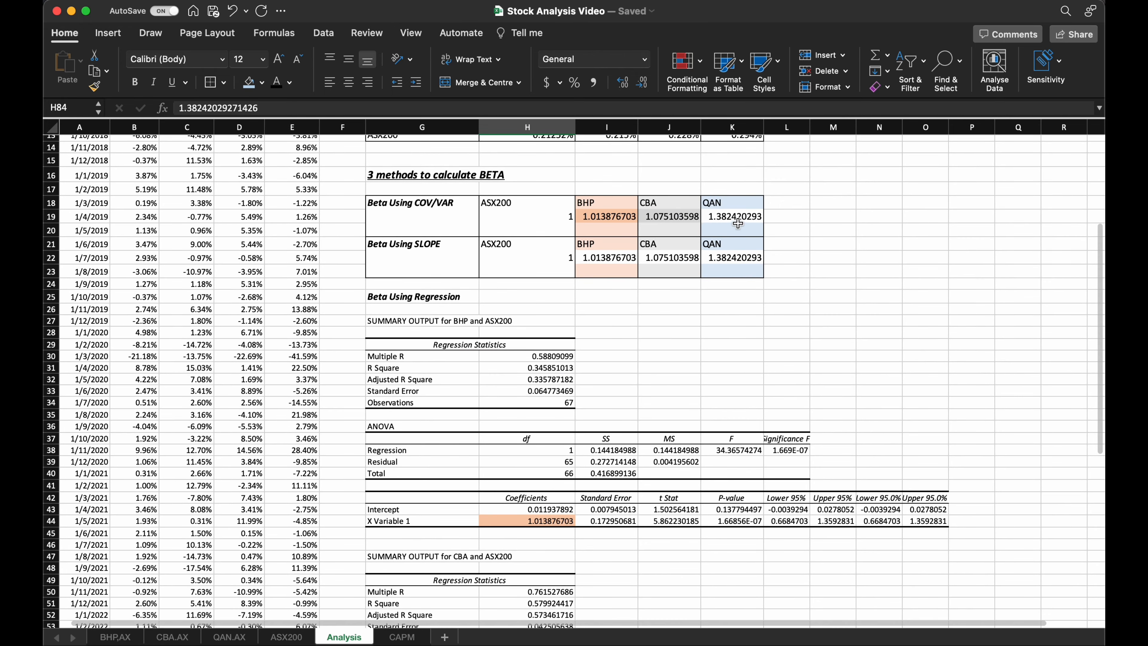
left_click(738, 223)
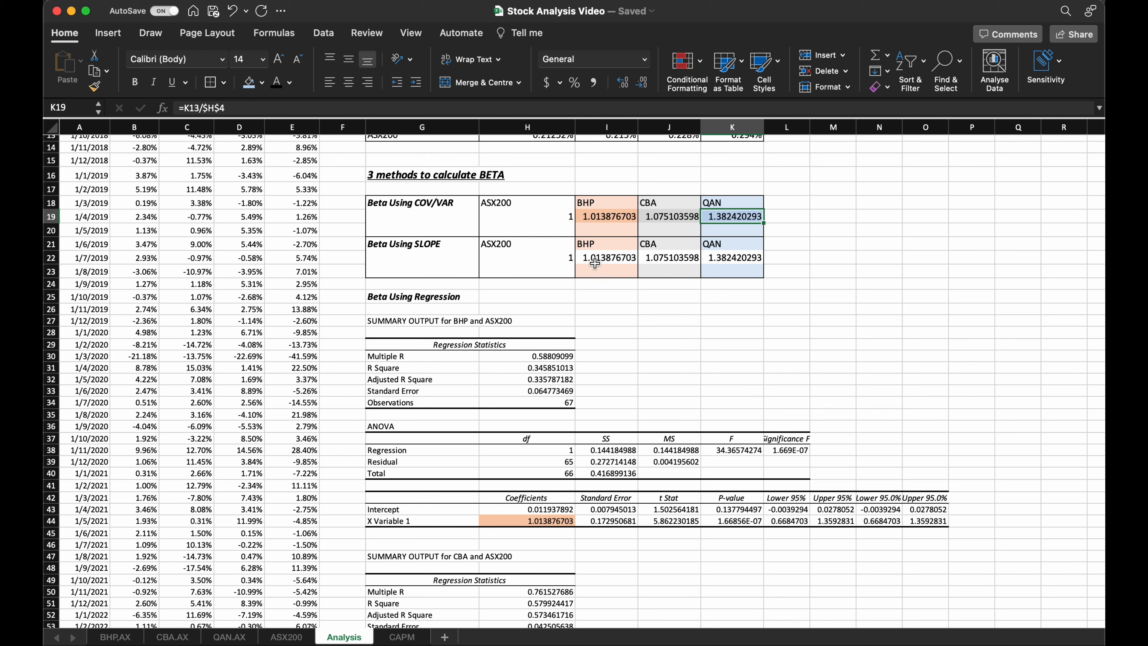
Compare the SLOPE betas in I22:K22 with the COV/VAR betas and the regression coefficients.
left_click_drag(595, 263, 735, 262)
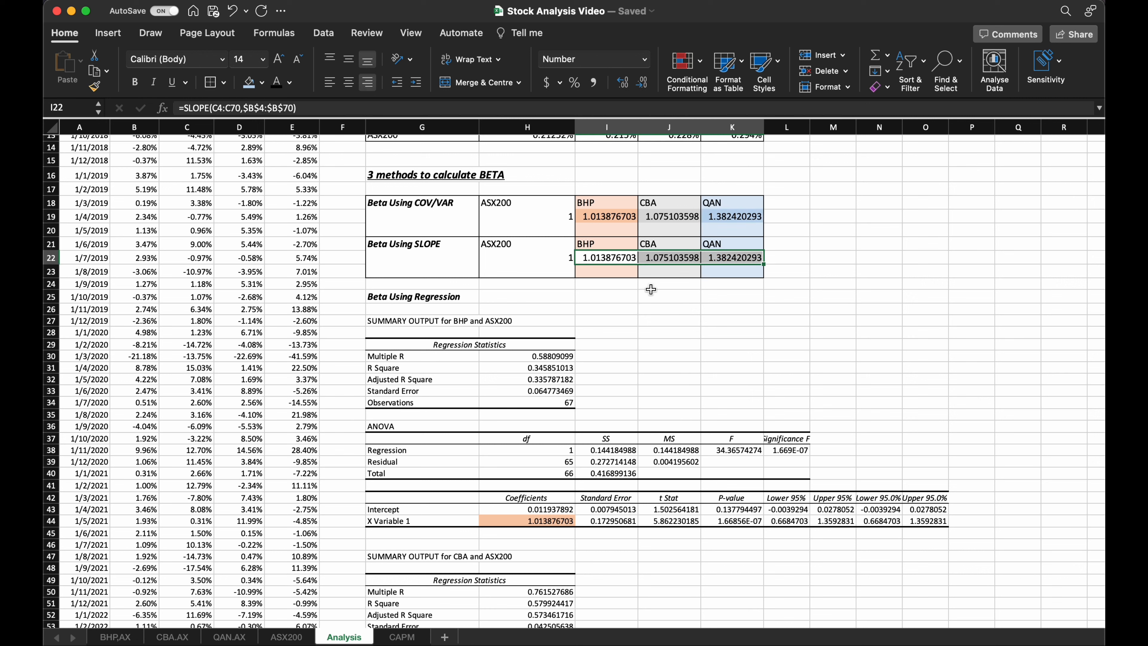
left_click(620, 299)
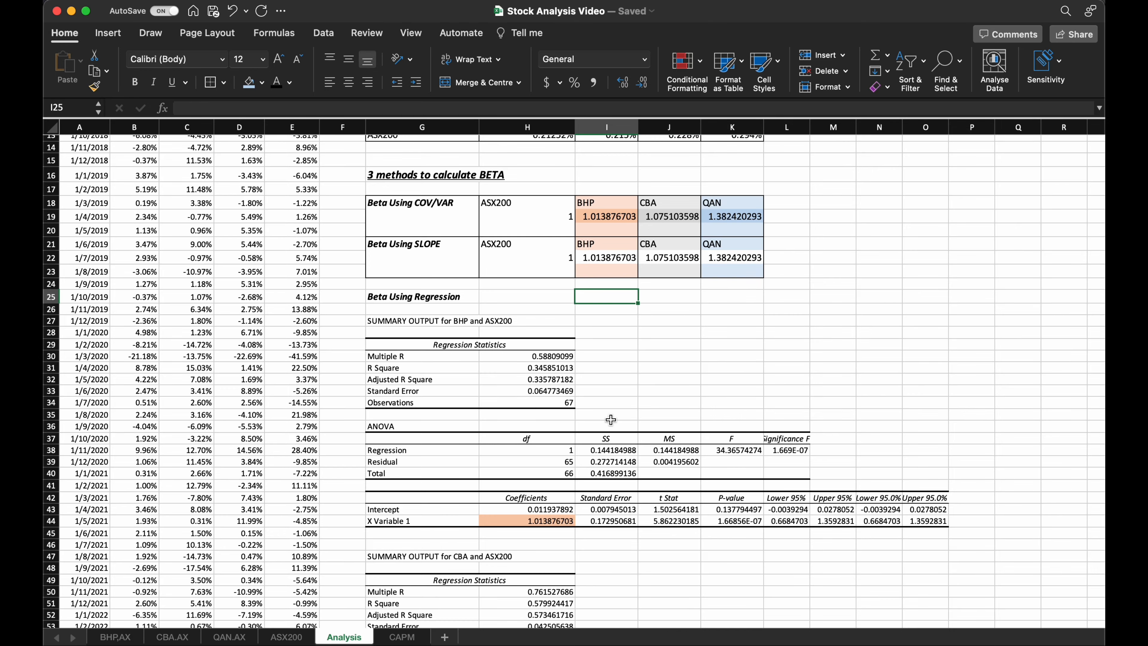
scroll(607, 380, "down", 10)
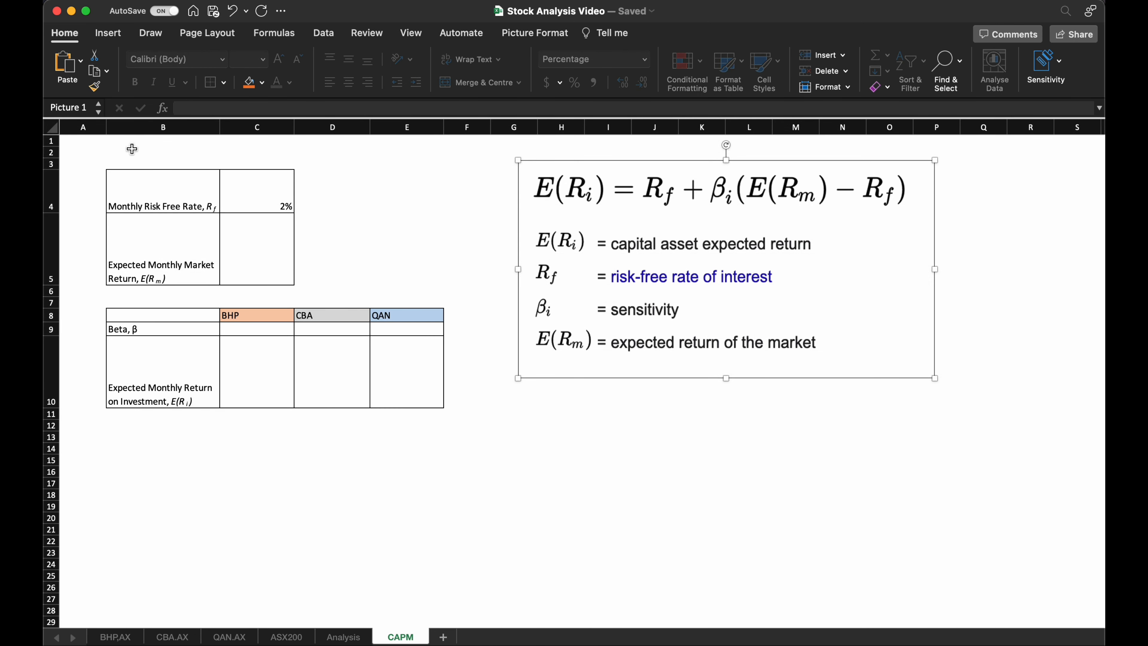
Enter the title "CAPM MODEL" in cell B2 of the CAPM sheet.
left_click(131, 149)
type("CAPM ")
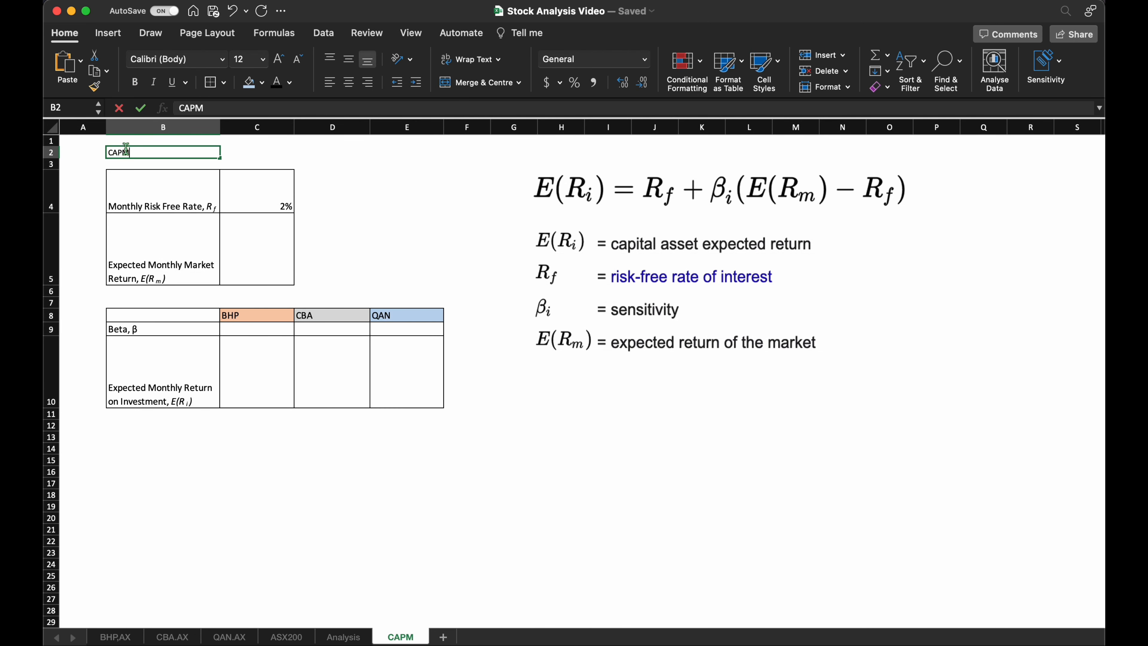
type("MODEL")
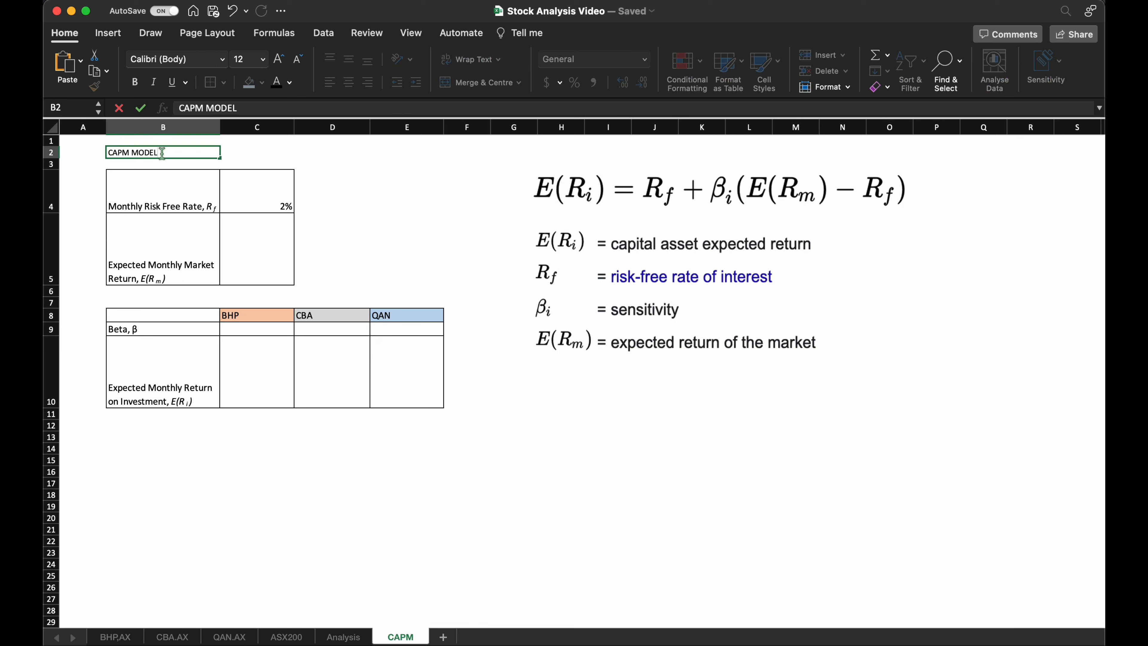